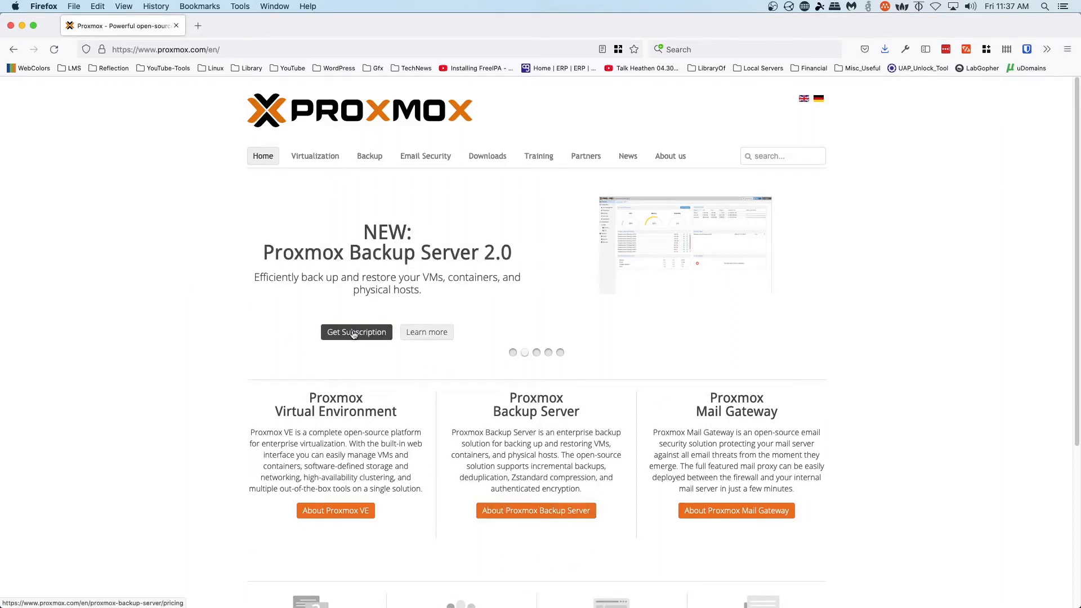
- Go from the Proxmox Backup Server 2.0 announcement to the Proxmox Backup Server ISO Images downloads page
{"action": "left_click", "coordinate": [444, 334]}
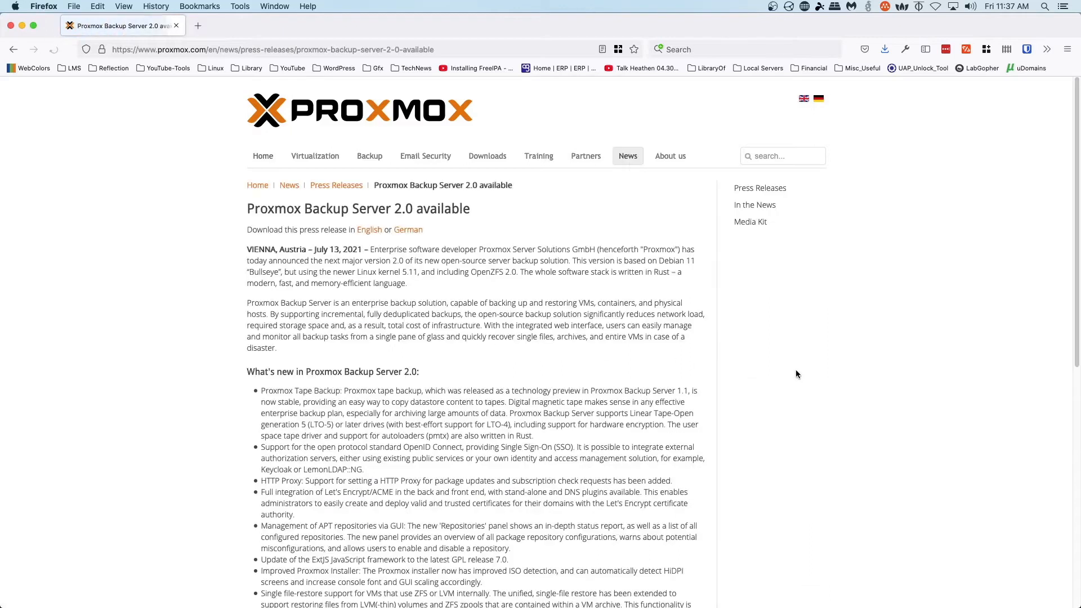
{"action": "left_click", "coordinate": [487, 158]}
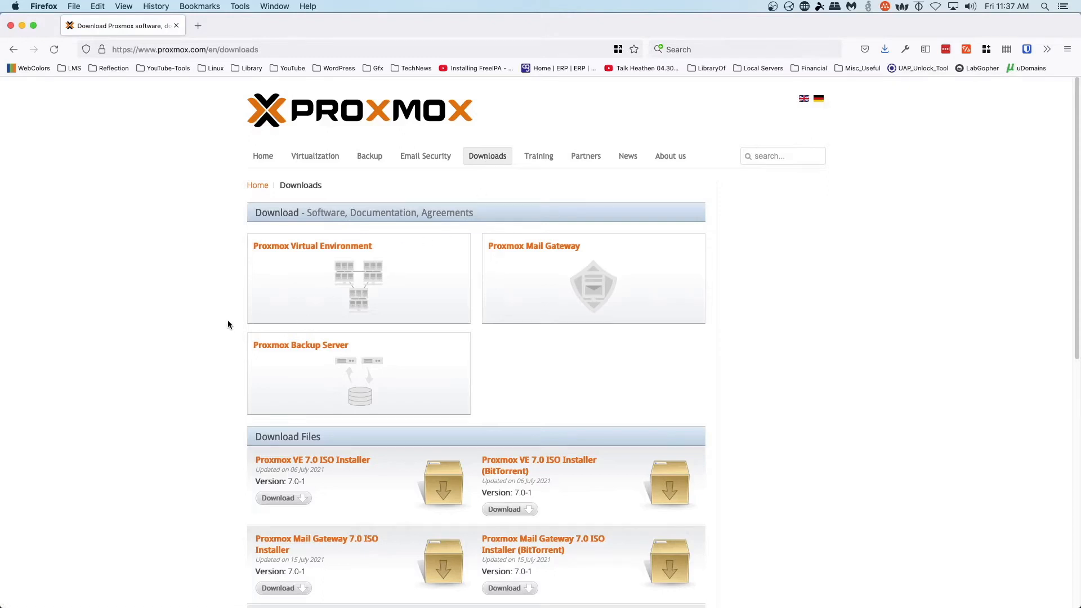
{"action": "left_click", "coordinate": [299, 350]}
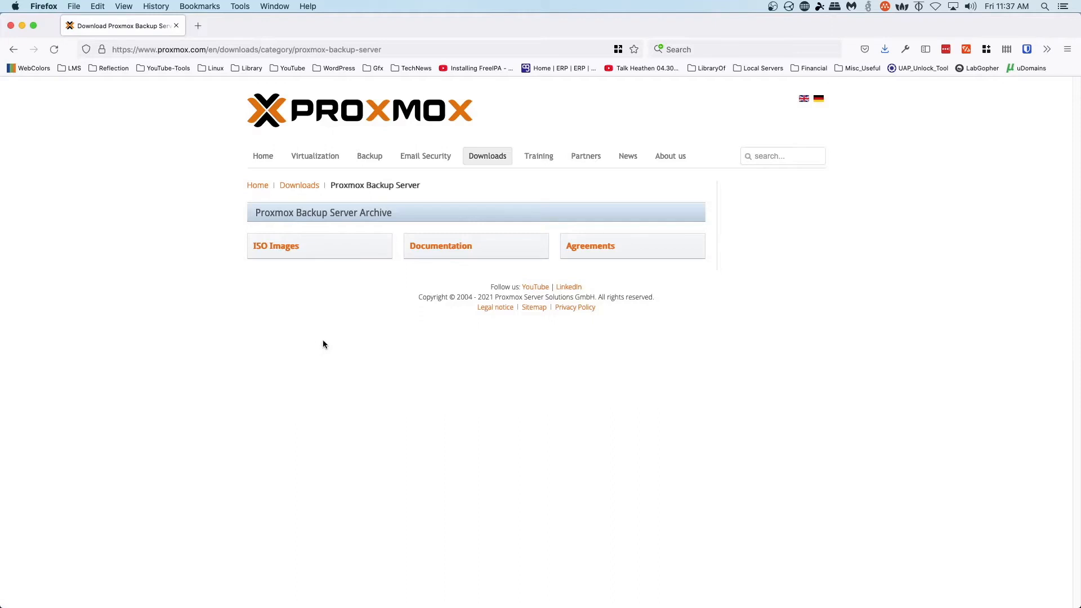
{"action": "left_click", "coordinate": [279, 247]}
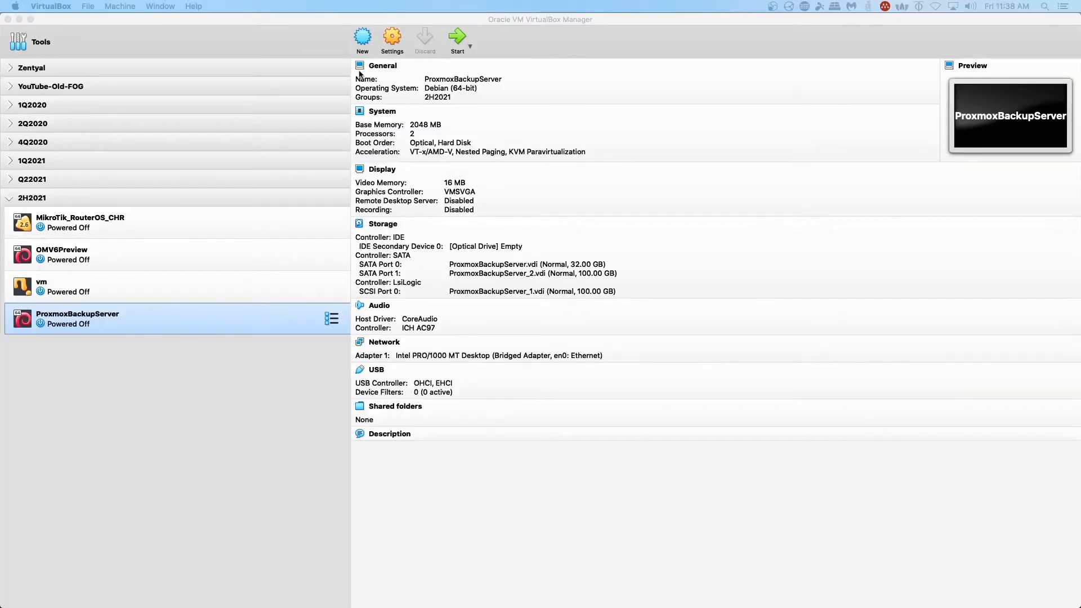
- Start a new virtual machine named PBS with type Linux and version Debian (64-bit)
{"action": "left_click", "coordinate": [363, 39]}
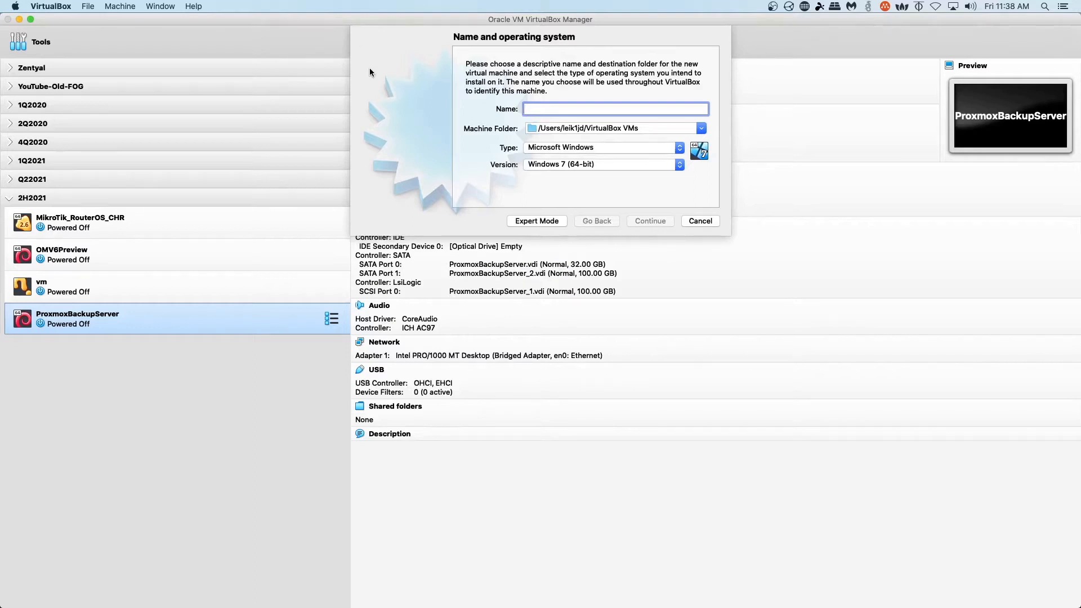
{"action": "type", "text": "PBS"}
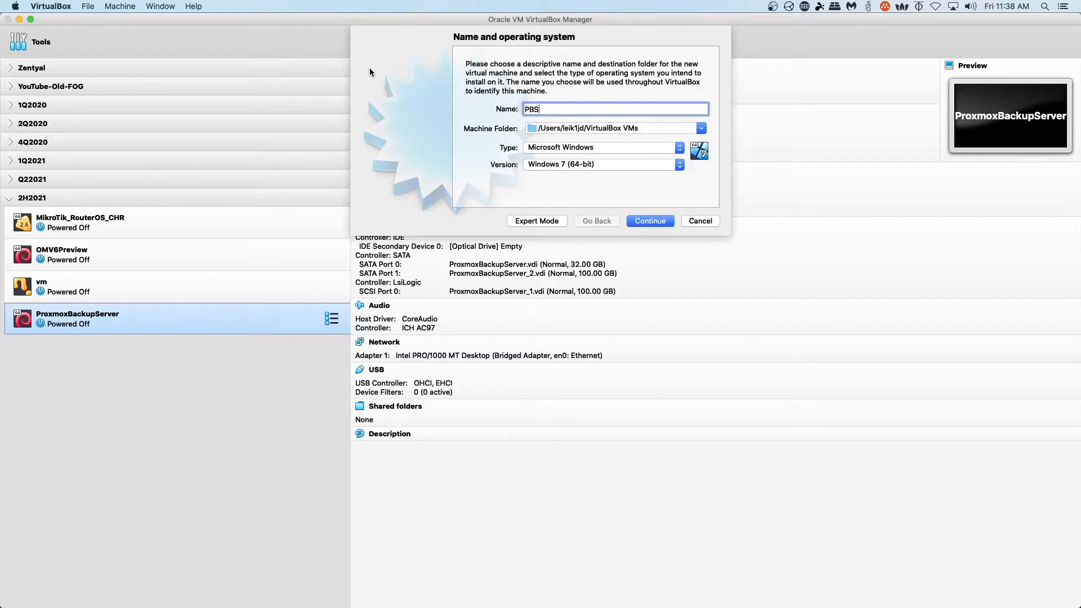
{"action": "left_click", "coordinate": [605, 143]}
{"action": "left_click", "coordinate": [607, 158]}
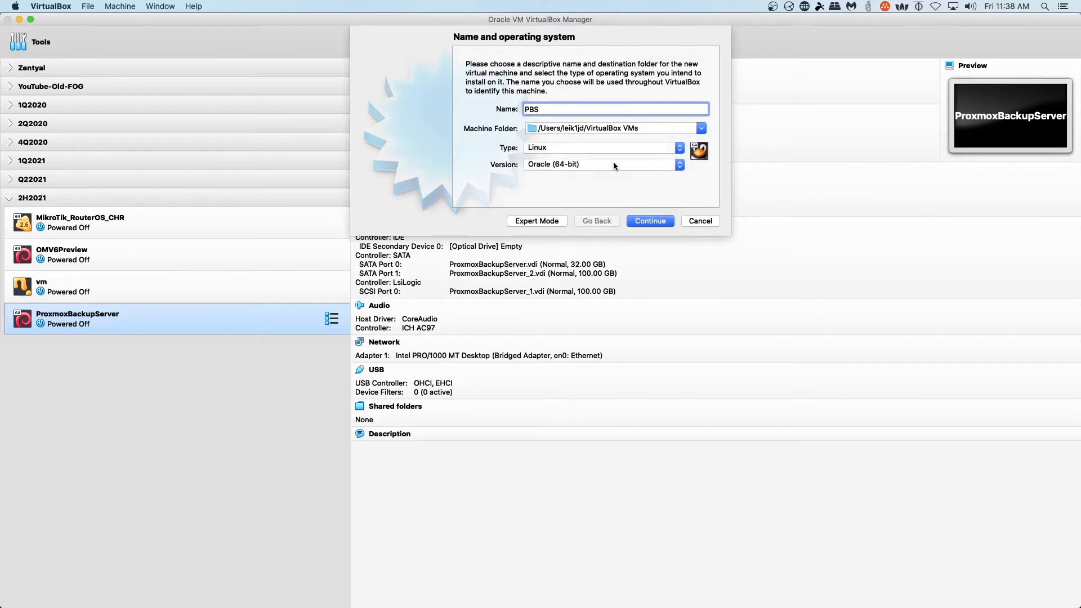
{"action": "left_click", "coordinate": [613, 163]}
{"action": "left_click", "coordinate": [607, 89]}
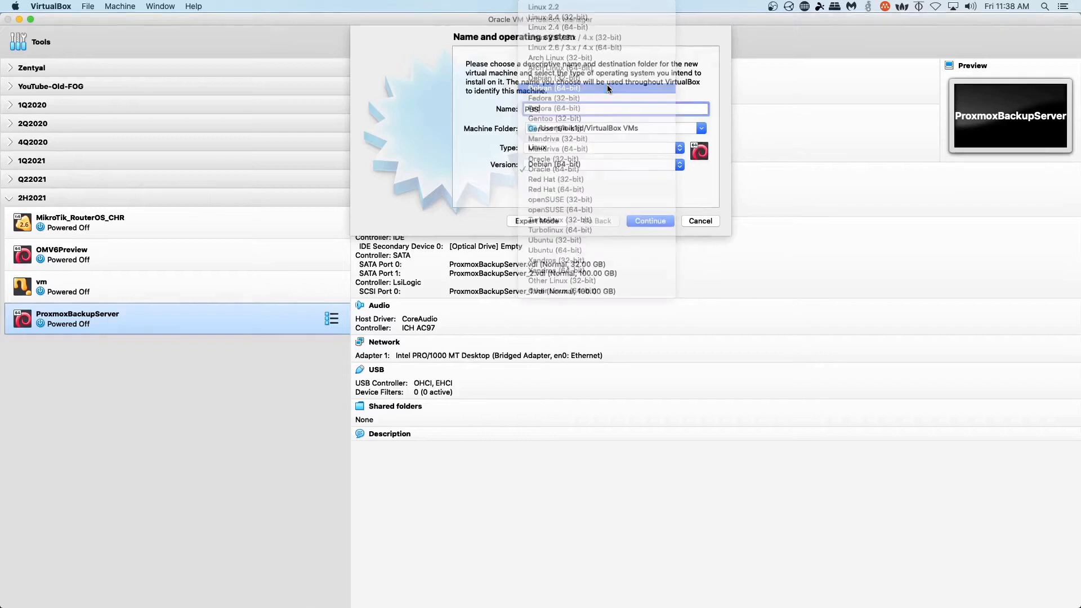
{"action": "left_click", "coordinate": [655, 221]}
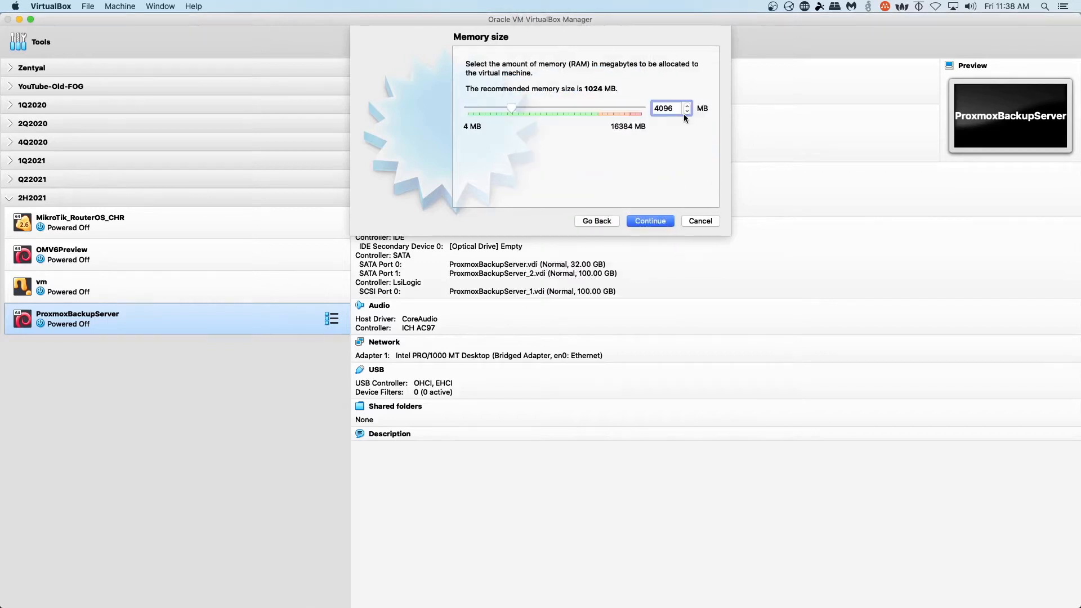
- Keep 4096 MB memory and create a 10 GB dynamically allocated VDI disk for PBS
{"action": "left_click", "coordinate": [658, 223]}
{"action": "left_click", "coordinate": [657, 222]}
{"action": "left_click", "coordinate": [662, 264]}
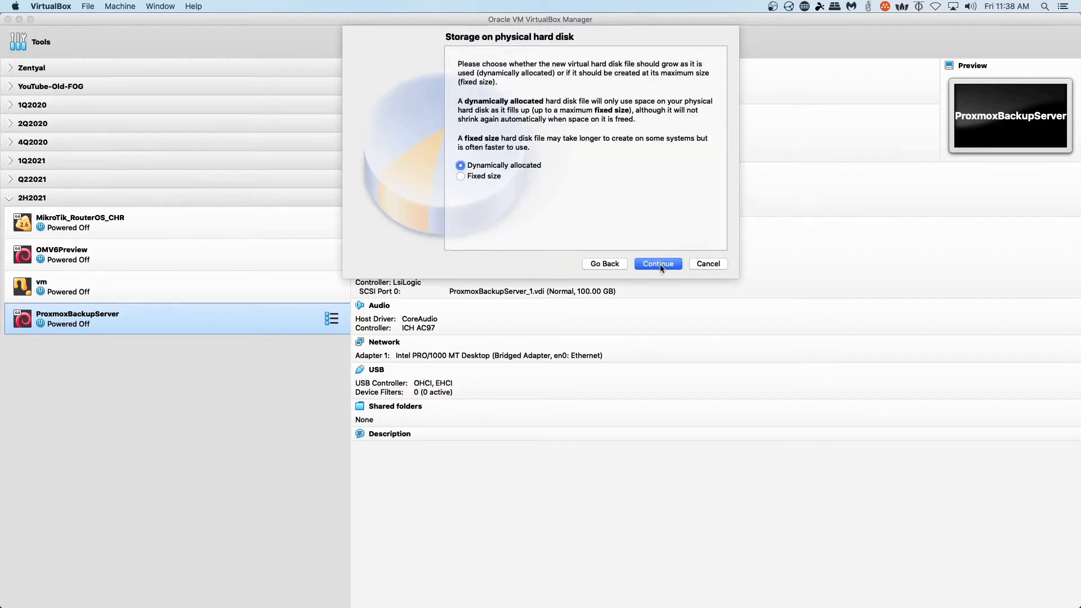
{"action": "left_click", "coordinate": [660, 265]}
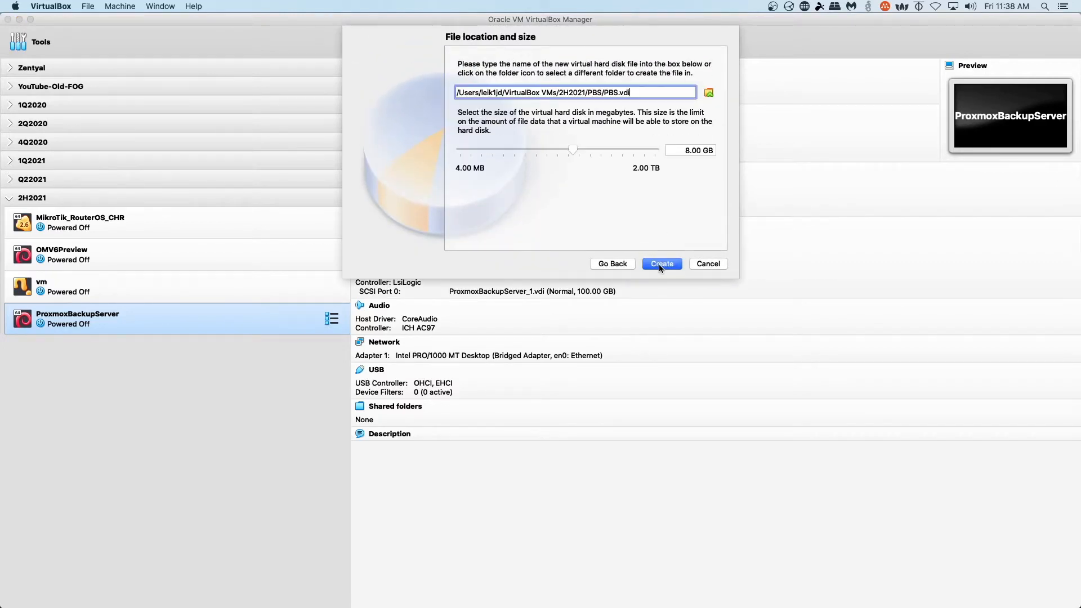
{"action": "left_click", "coordinate": [680, 151]}
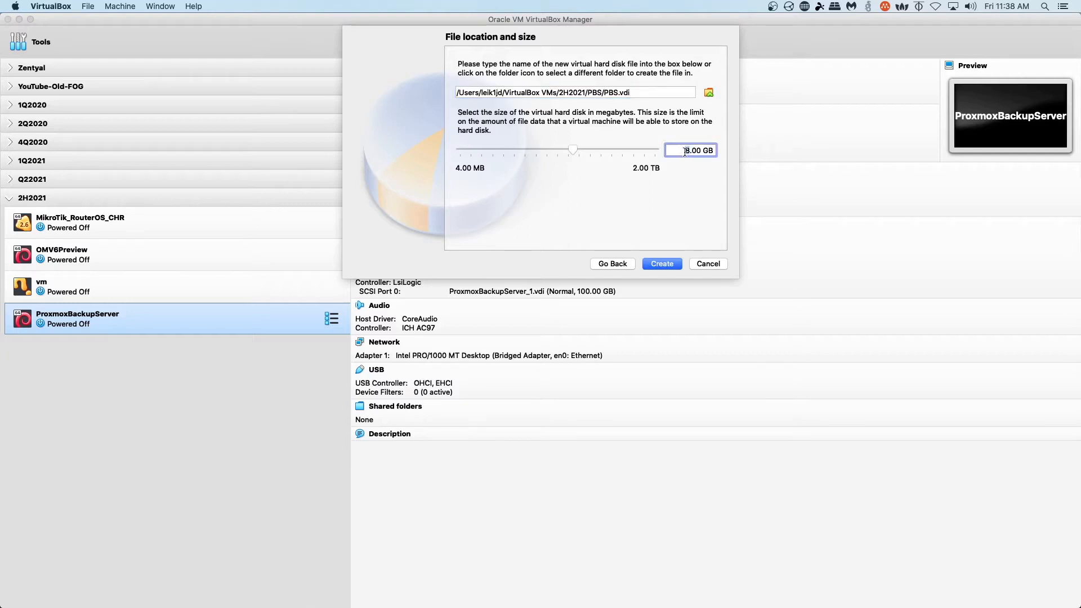
{"action": "key", "text": "Delete"}
{"action": "type", "text": "10"}
{"action": "left_click", "coordinate": [663, 264]}
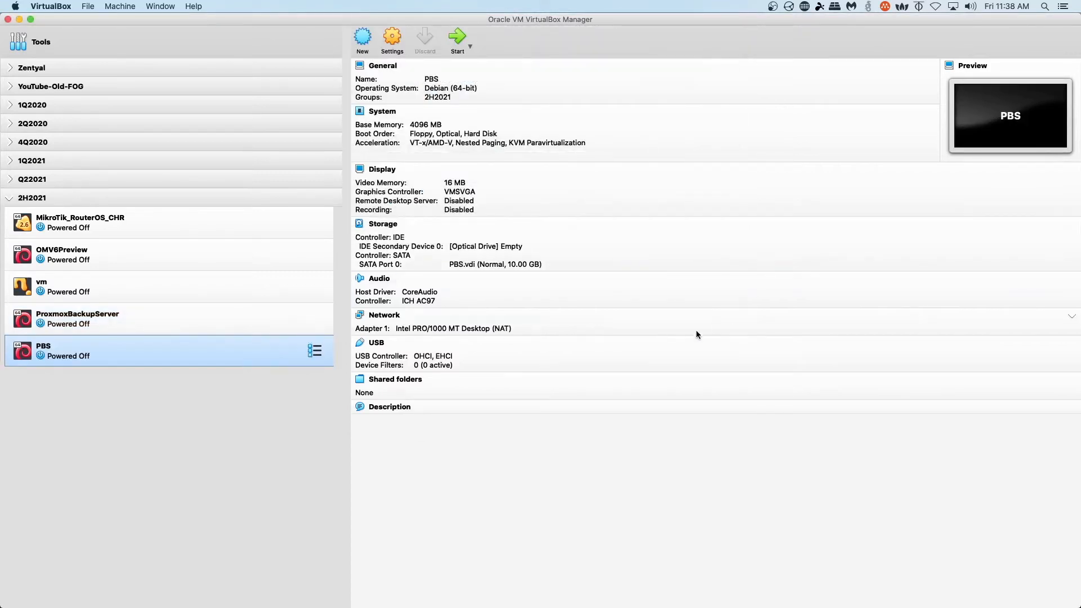
- Set the PBS VM's processor count to 2 in its System settings
{"action": "left_click", "coordinate": [395, 38]}
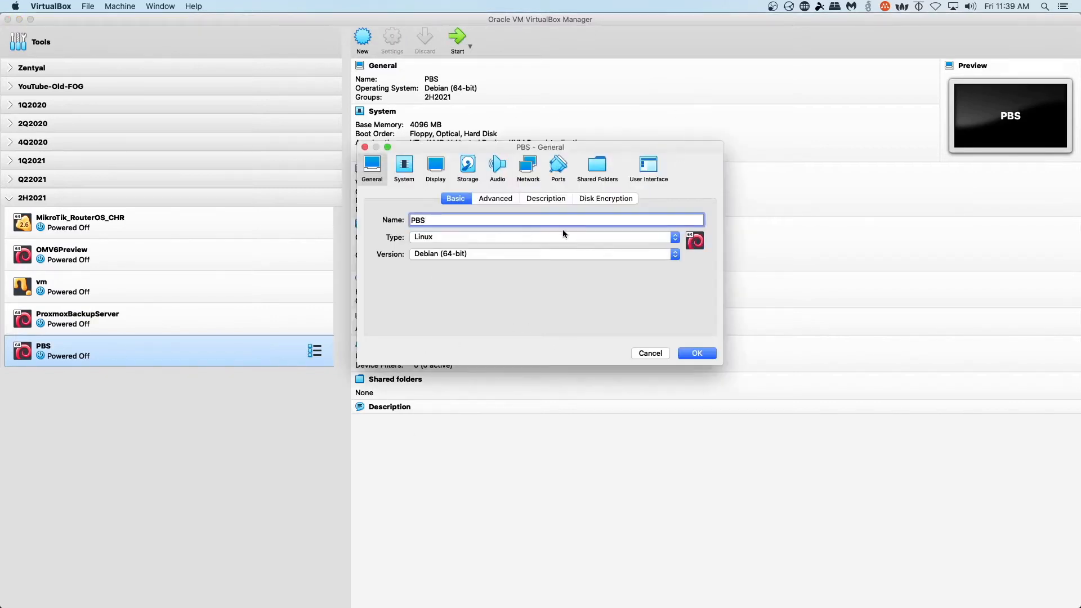
{"action": "left_click", "coordinate": [404, 166]}
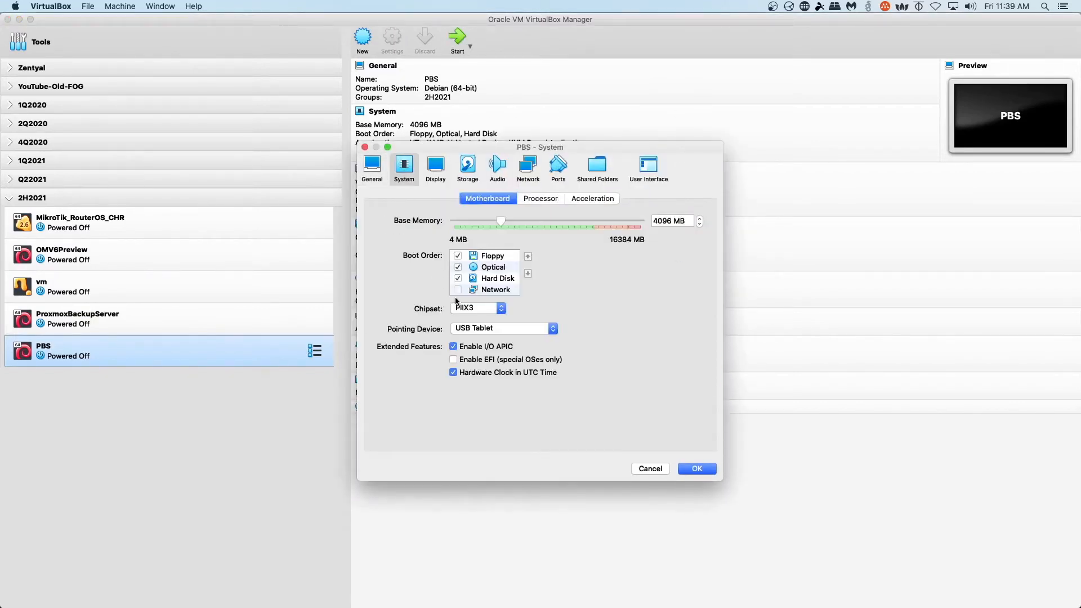
{"action": "left_click", "coordinate": [559, 205]}
{"action": "left_click", "coordinate": [700, 218]}
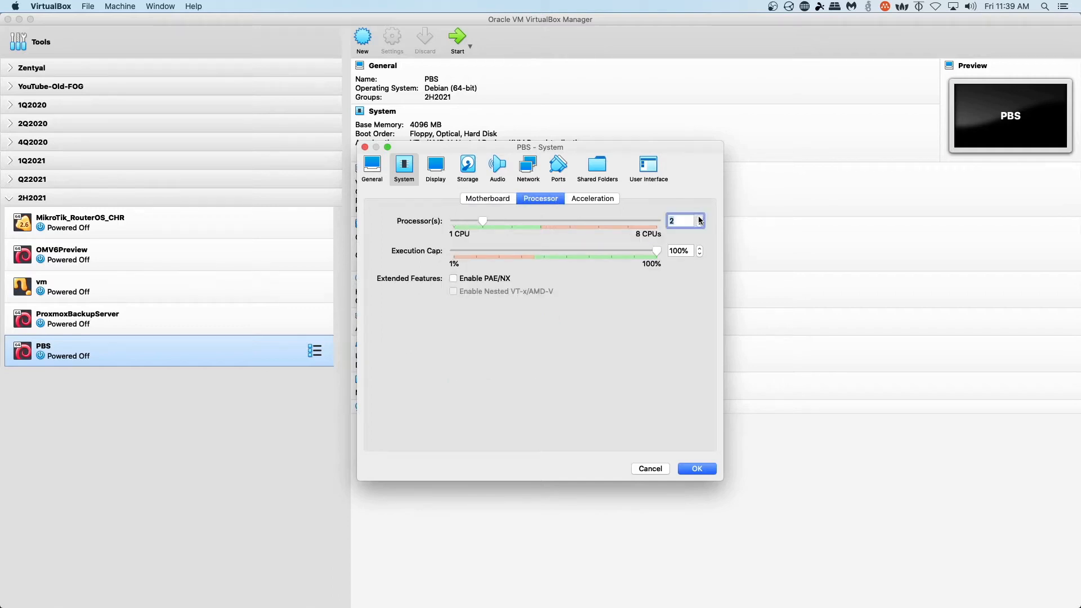
{"action": "left_click", "coordinate": [442, 172]}
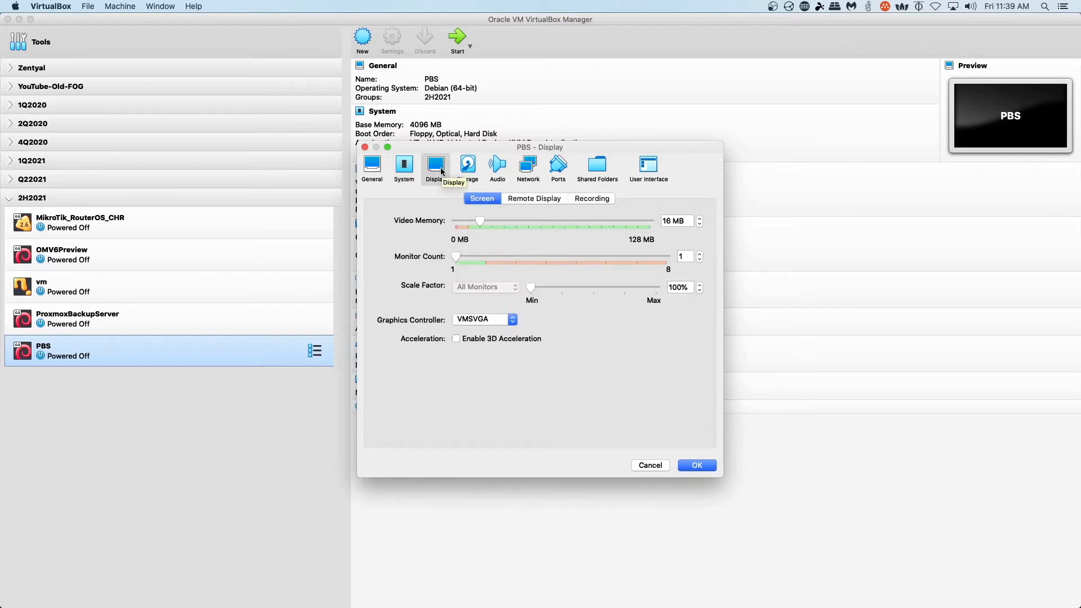
{"action": "left_click", "coordinate": [467, 166]}
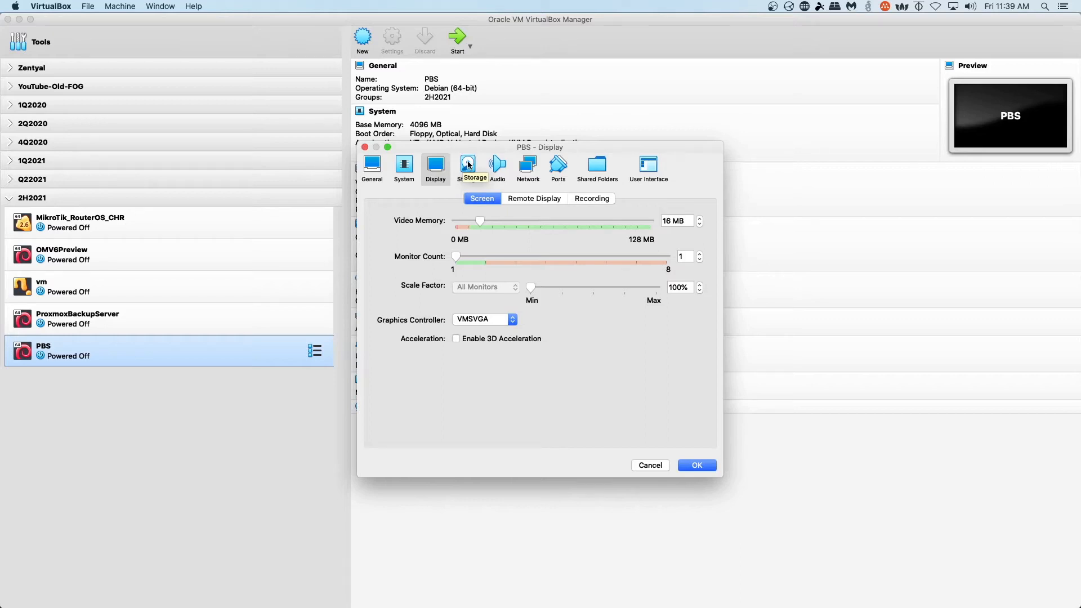
- Add an LsiLogic SCSI controller to the PBS VM and begin creating a new hard disk
{"action": "left_click", "coordinate": [467, 165]}
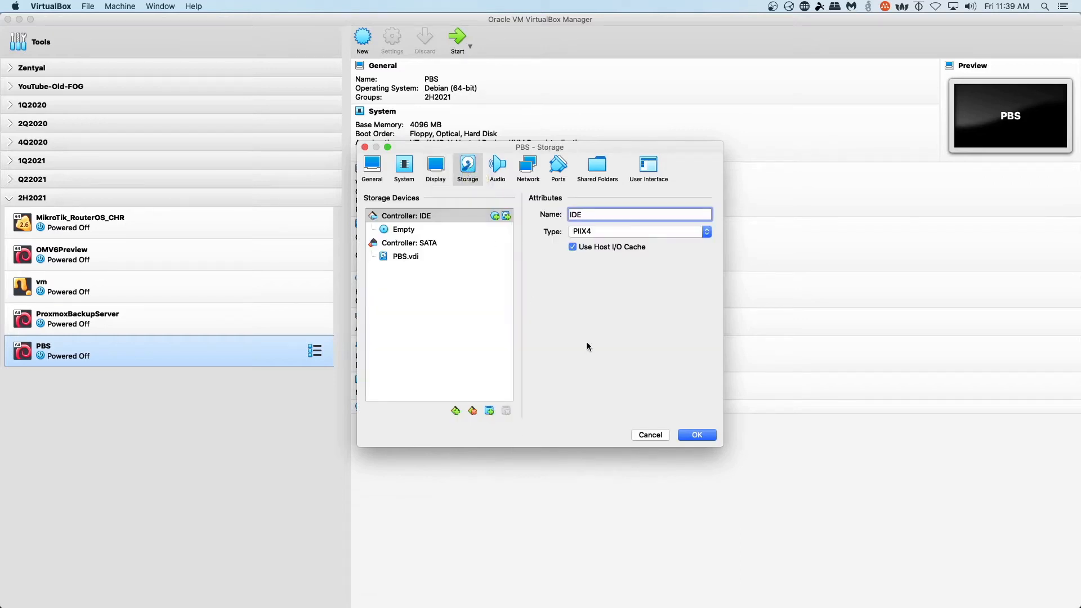
{"action": "left_click", "coordinate": [456, 410]}
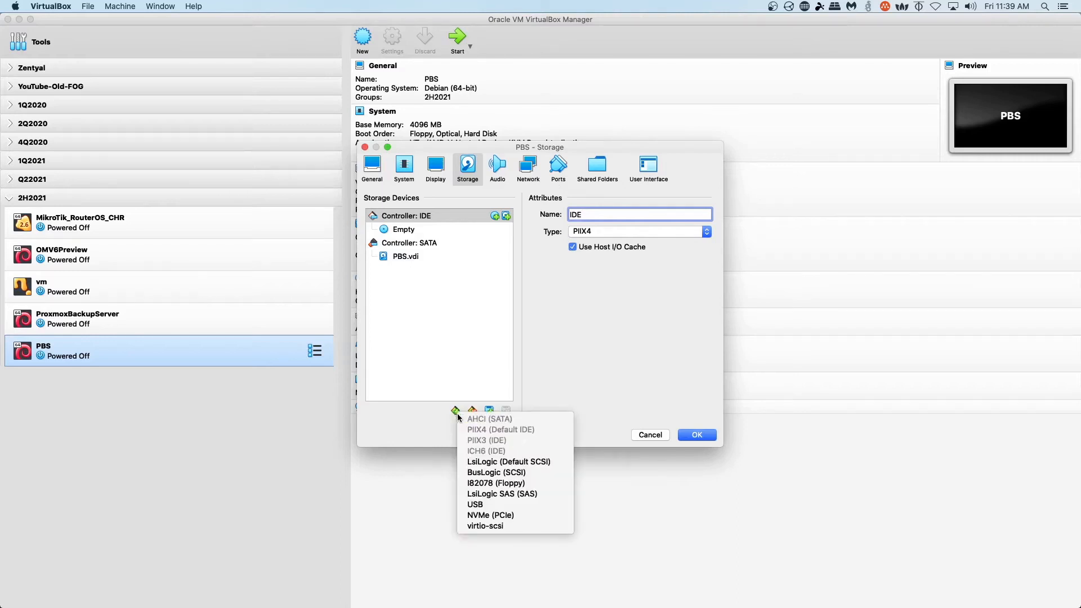
{"action": "left_click", "coordinate": [488, 462]}
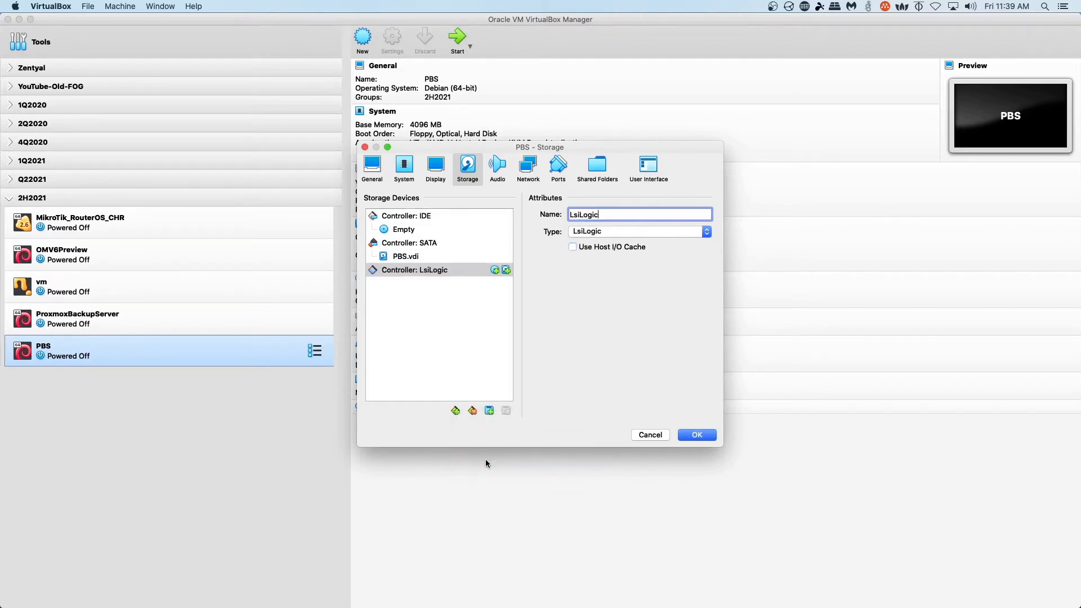
{"action": "left_click", "coordinate": [505, 272]}
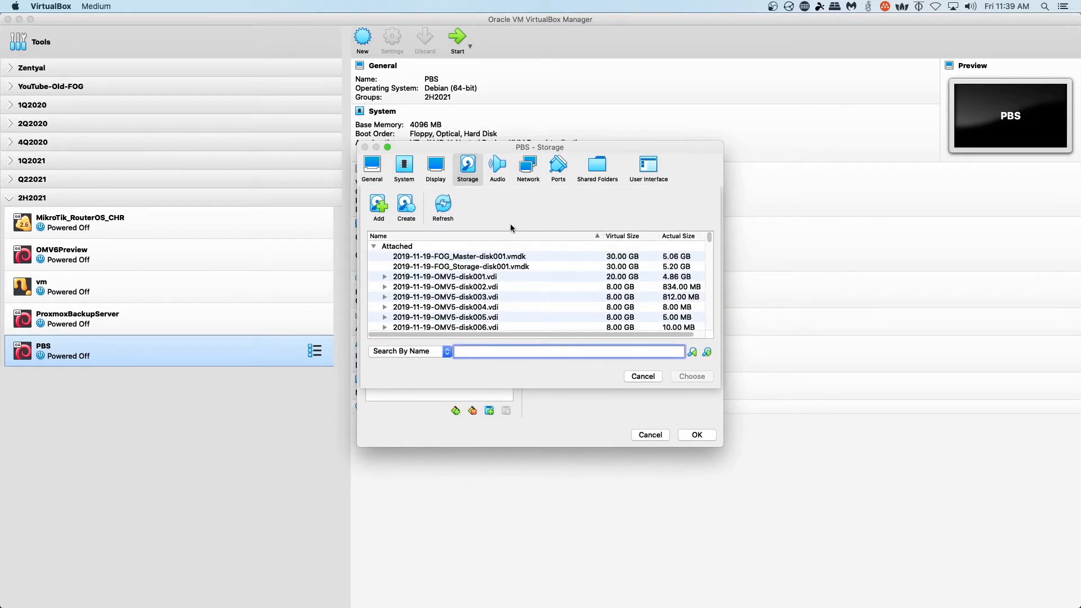
{"action": "left_click", "coordinate": [406, 205]}
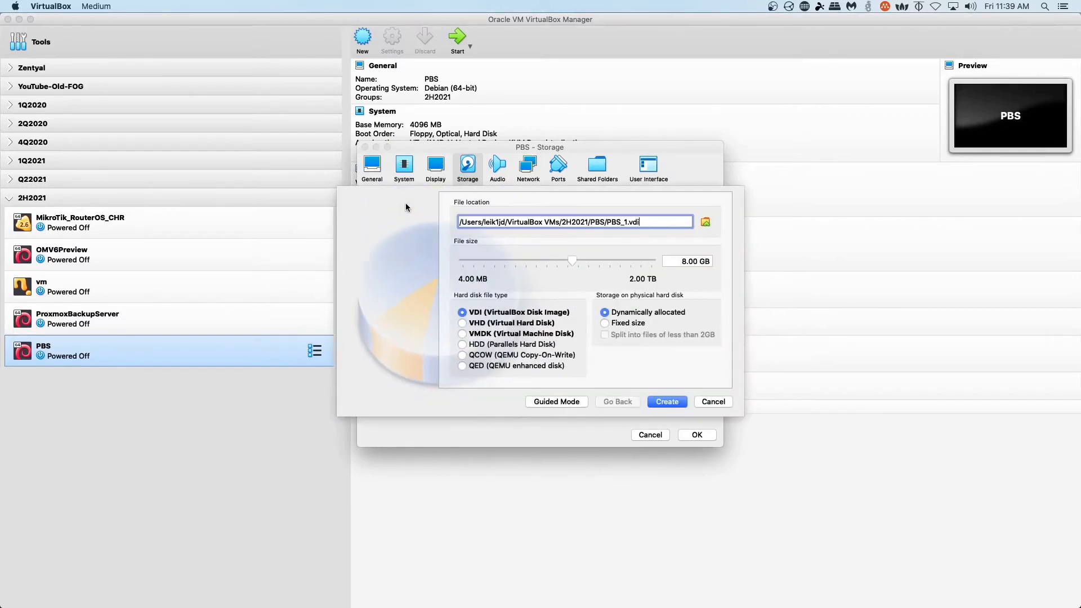
- Save the new disk as PBS_1 in a new PBS_YT_Demo folder on Seagate4TB
{"action": "left_click", "coordinate": [705, 223]}
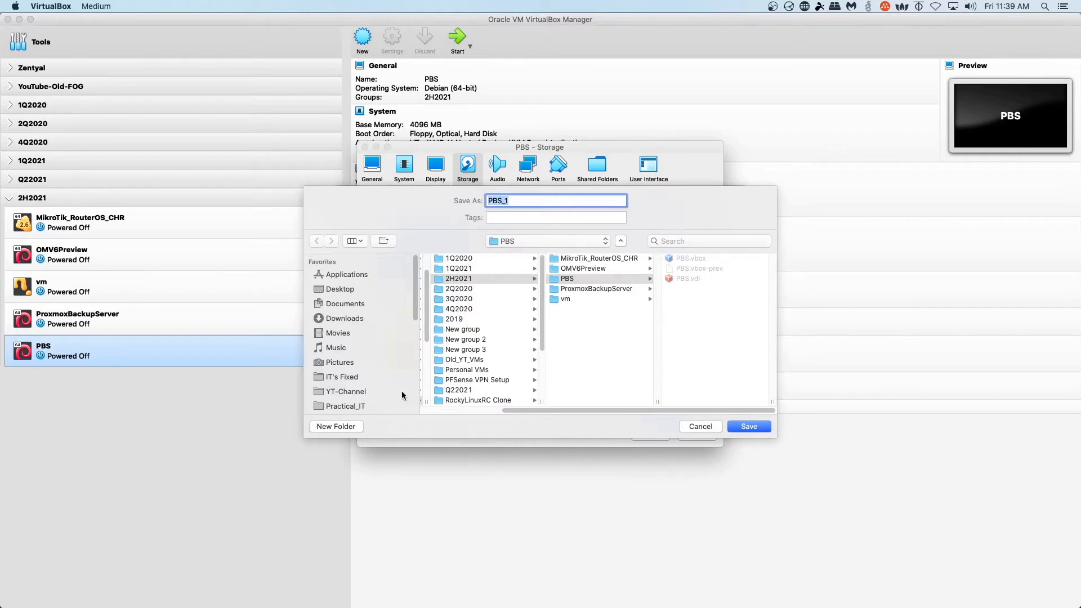
{"action": "scroll", "coordinate": [346, 377], "scroll_direction": "down", "scroll_amount": 5}
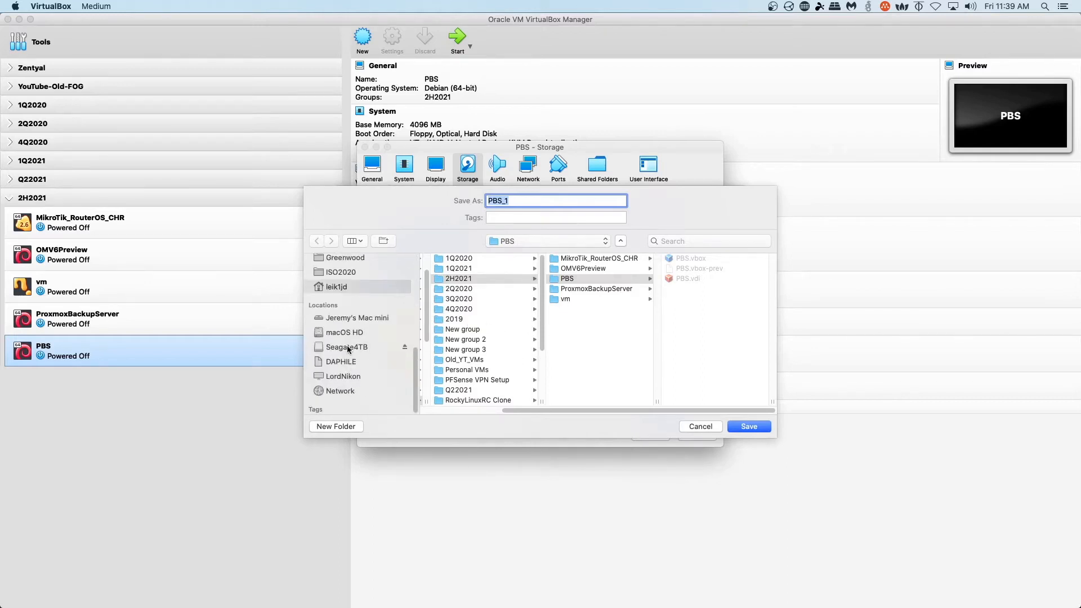
{"action": "left_click", "coordinate": [347, 349]}
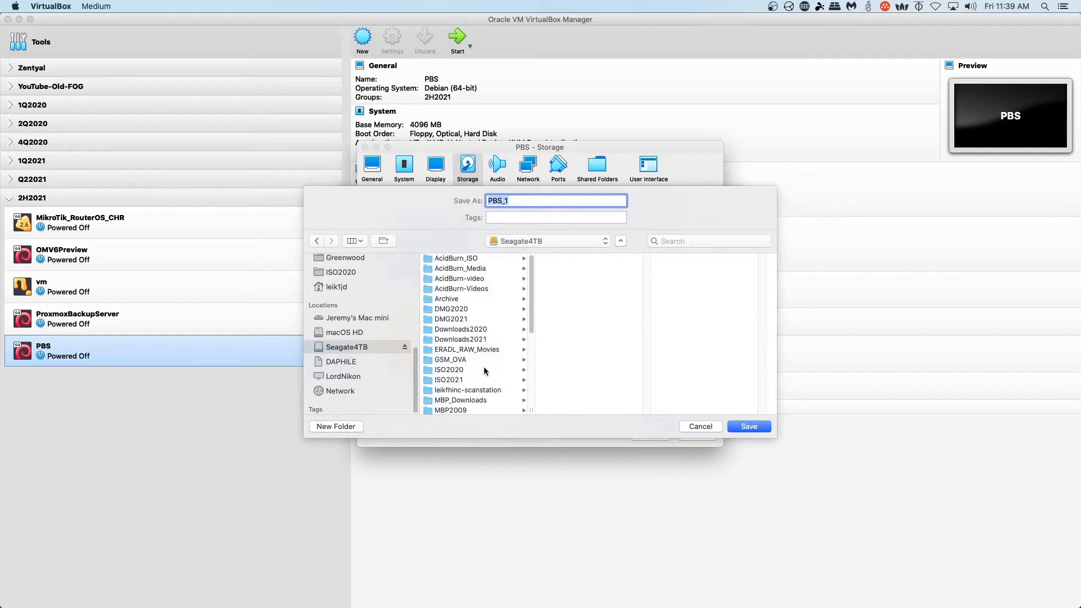
{"action": "left_click", "coordinate": [336, 427]}
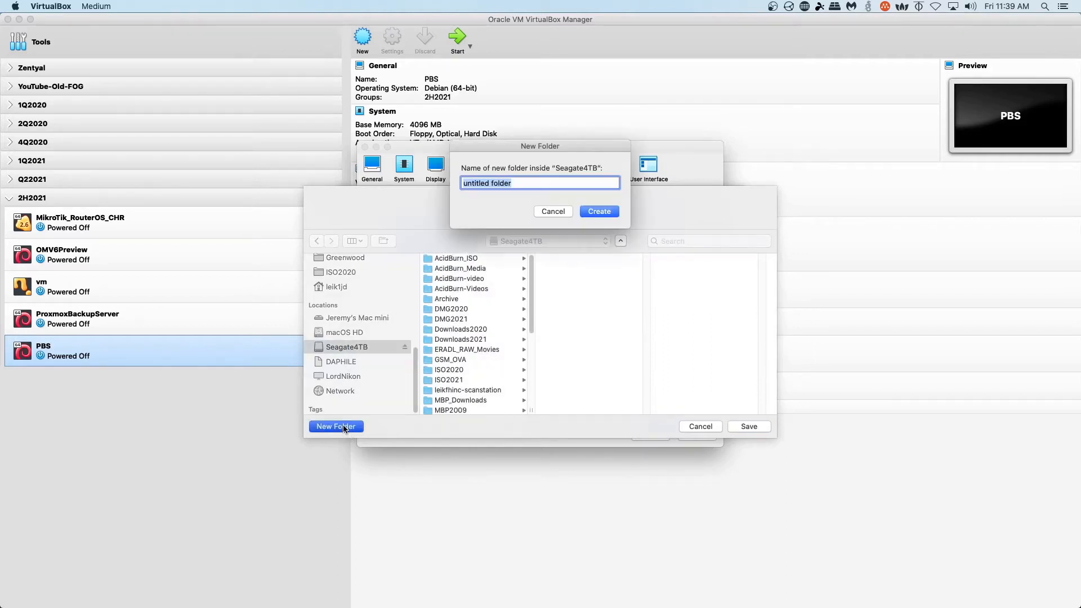
{"action": "type", "text": "PBS_YT_Demo"}
{"action": "left_click", "coordinate": [600, 212]}
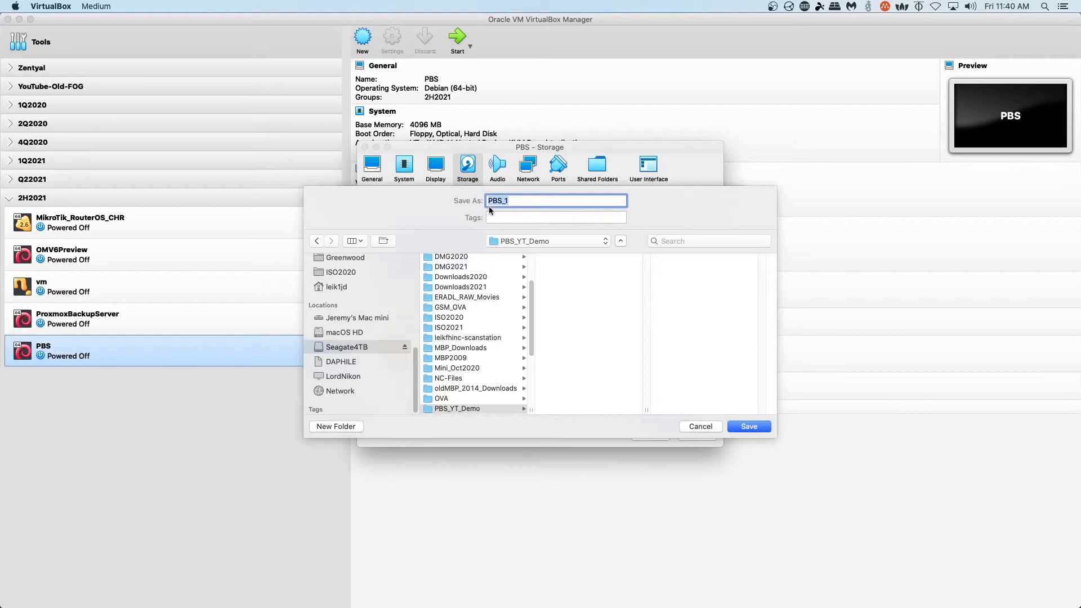
{"action": "left_click", "coordinate": [749, 426]}
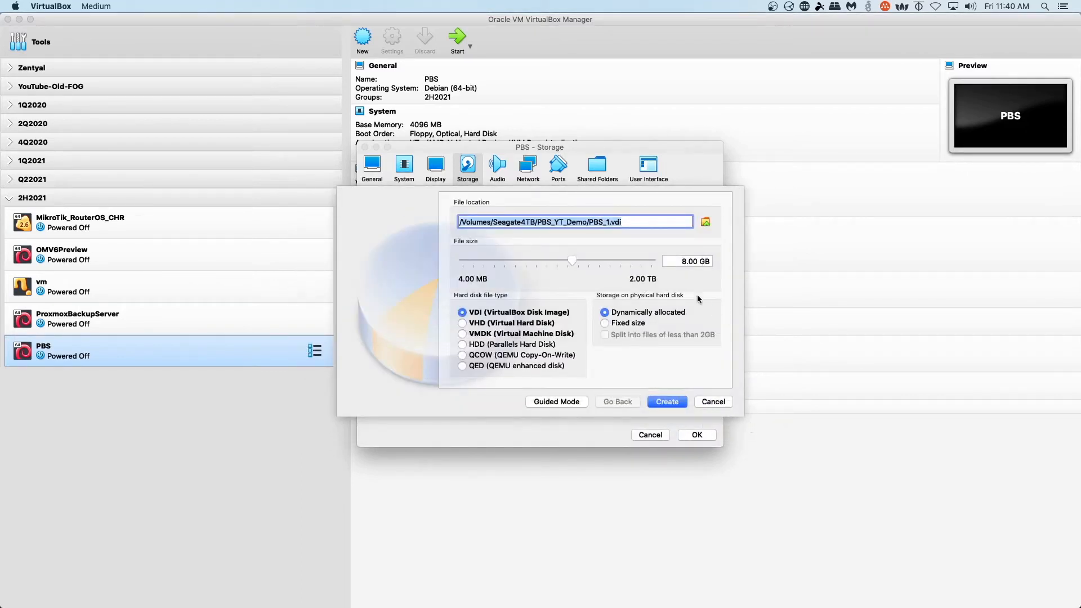
- Set the PBS_1 disk size to 15 GB, create it, and attach it
{"action": "left_click", "coordinate": [673, 263]}
{"action": "key", "text": "Delete"}
{"action": "type", "text": "15"}
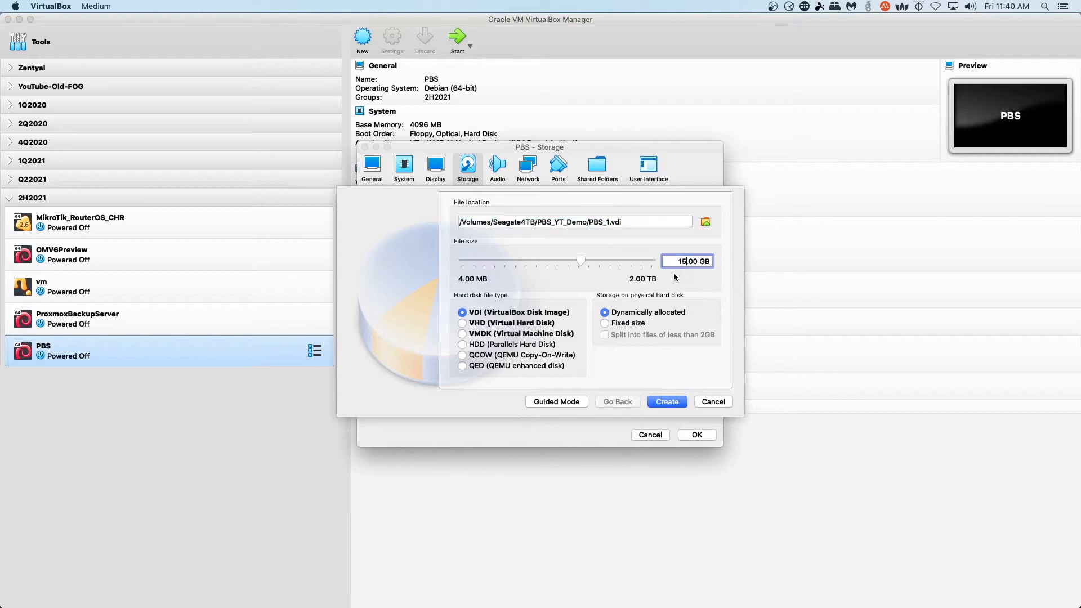
{"action": "left_click", "coordinate": [672, 402]}
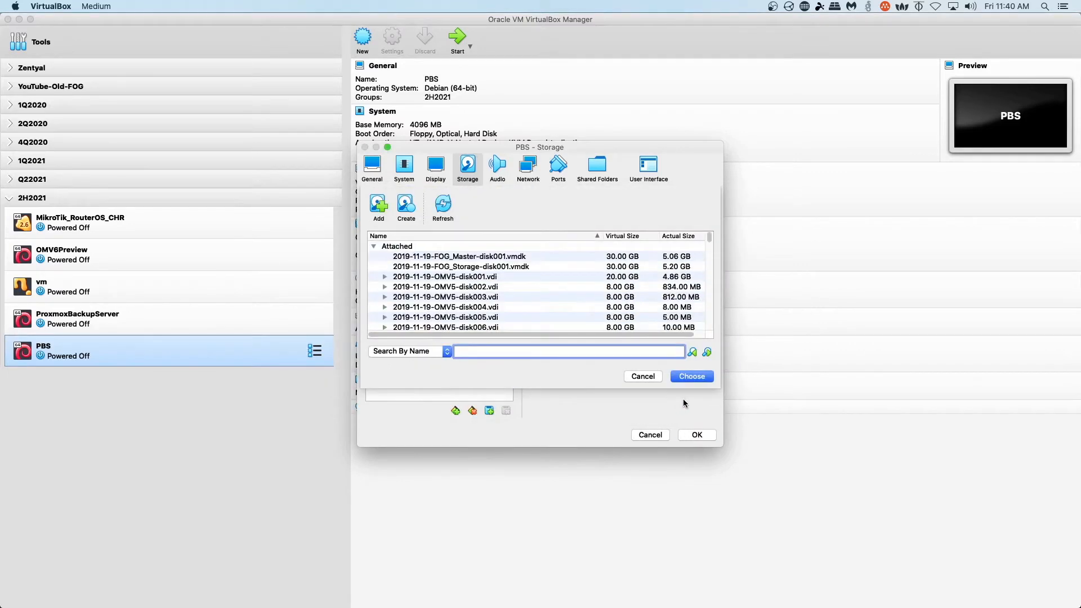
{"action": "left_click", "coordinate": [708, 376]}
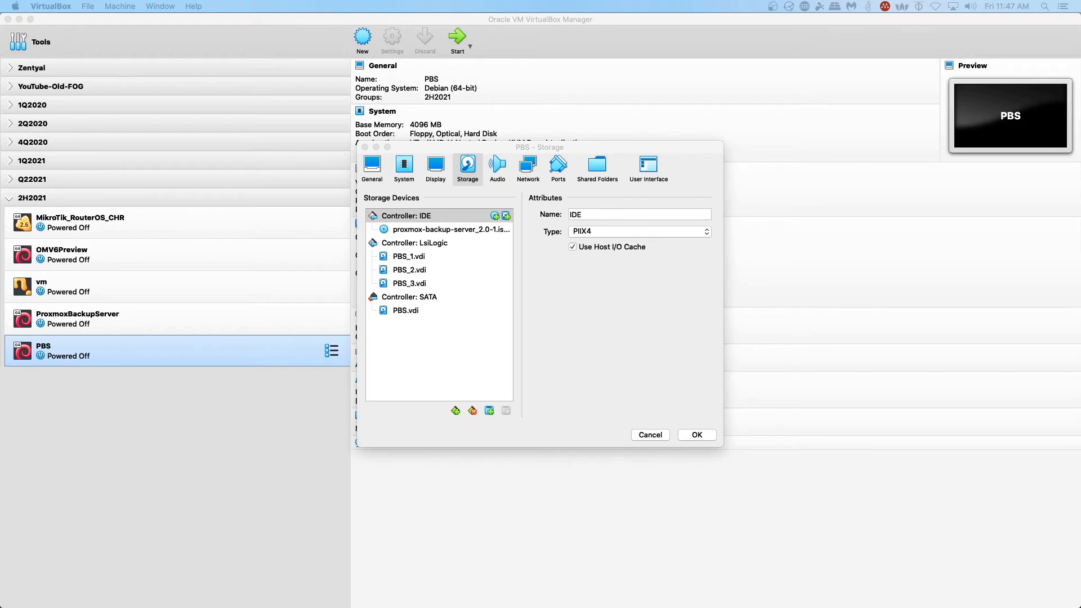
- Review PBS_1, PBS_2 and PBS_3.vdi on their LsiLogic SCSI ports
{"action": "left_click", "coordinate": [407, 258]}
{"action": "left_click", "coordinate": [413, 271]}
{"action": "left_click", "coordinate": [417, 285]}
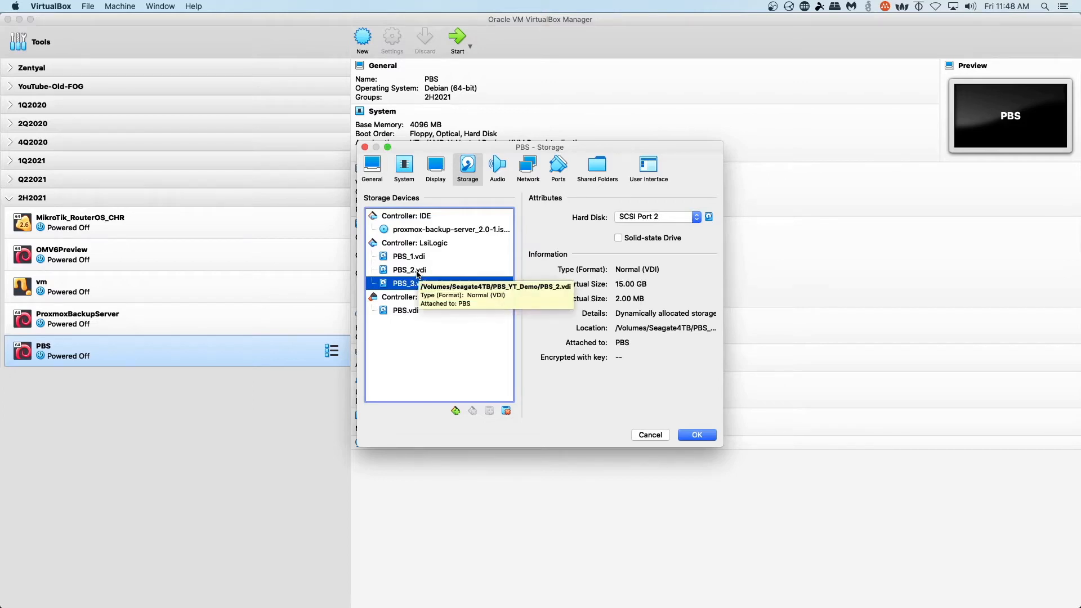
{"action": "left_click", "coordinate": [416, 271]}
{"action": "left_click", "coordinate": [417, 260]}
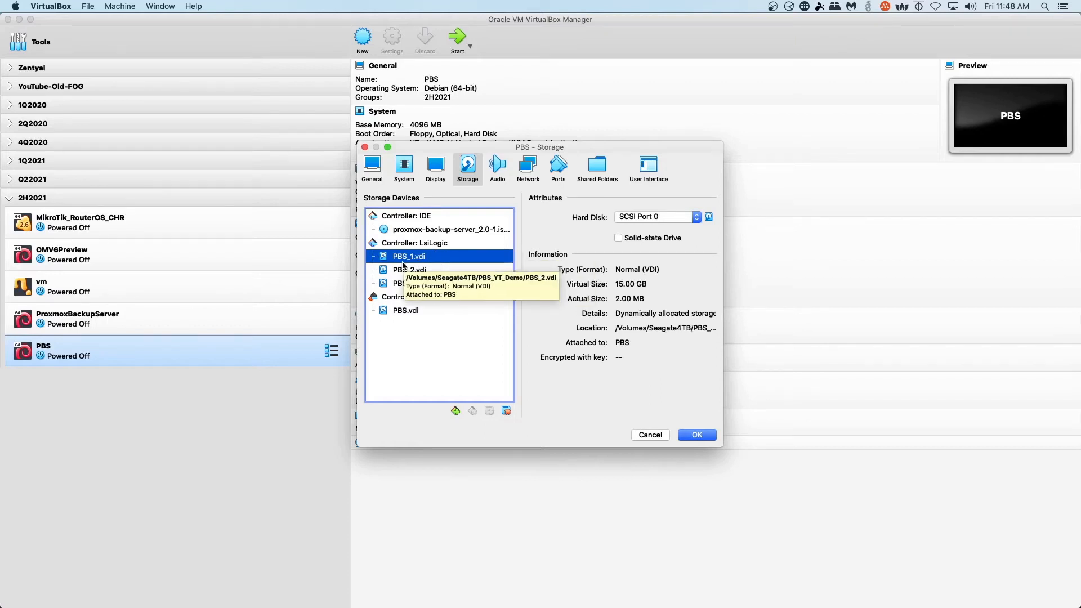
- Confirm the installer ISO on IDE, save the storage settings, and power on PBS
{"action": "left_click", "coordinate": [414, 231]}
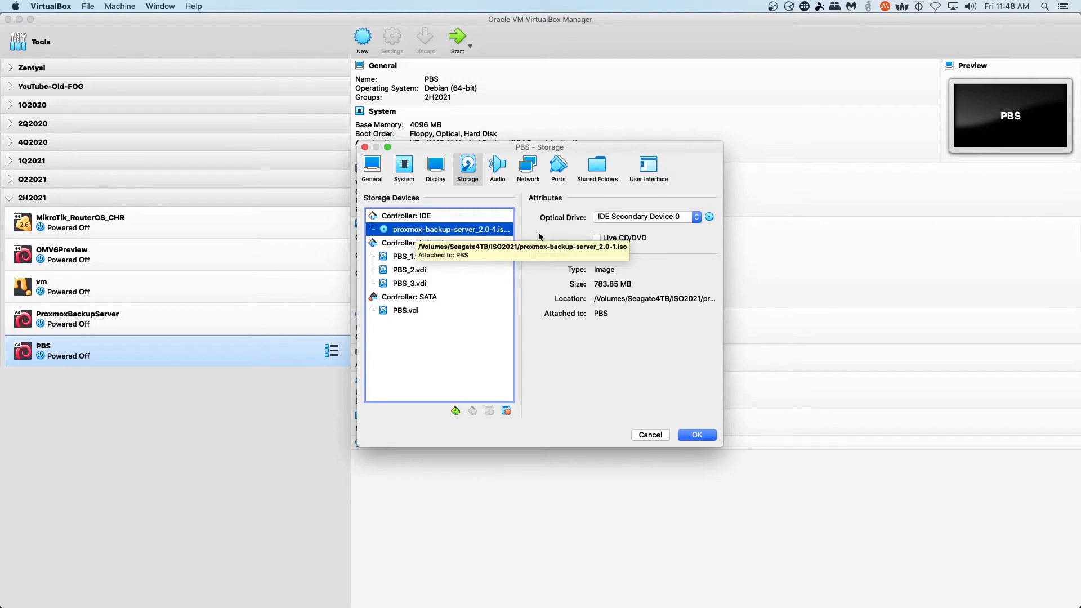
{"action": "left_click", "coordinate": [703, 436]}
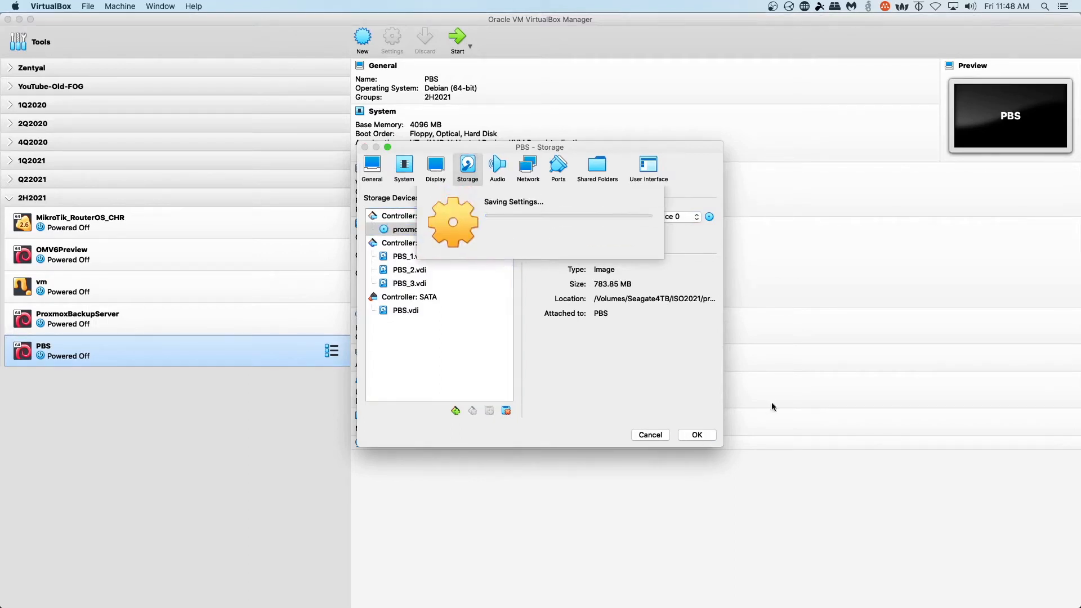
{"action": "left_click", "coordinate": [457, 38]}
- Launch the Proxmox Backup Server installer, accept the EULA, and keep /dev/sda as target
{"action": "left_click", "coordinate": [8, 19]}
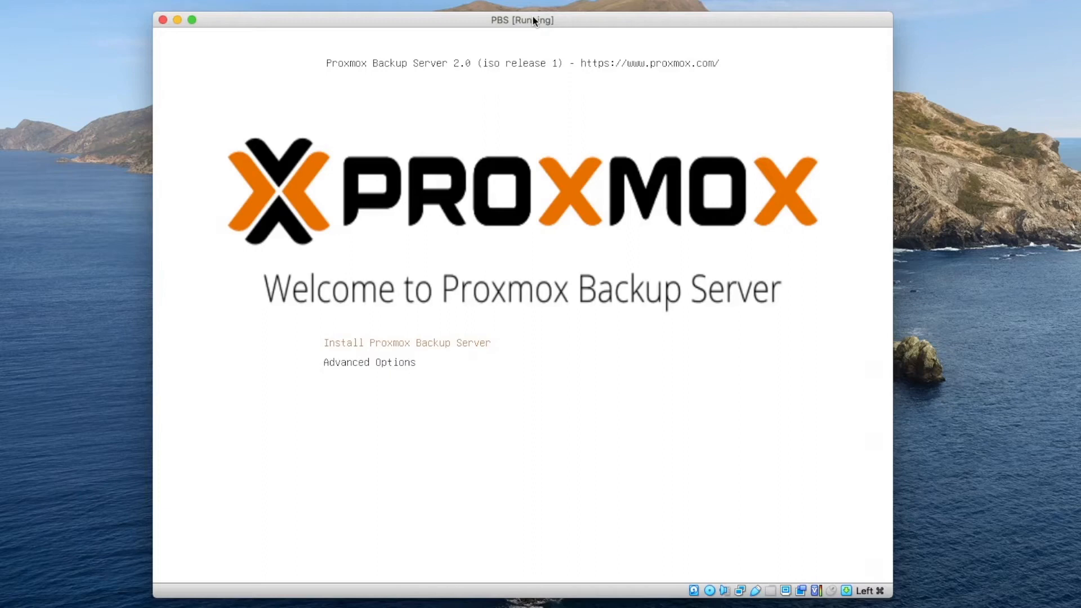
{"action": "key", "text": "Return"}
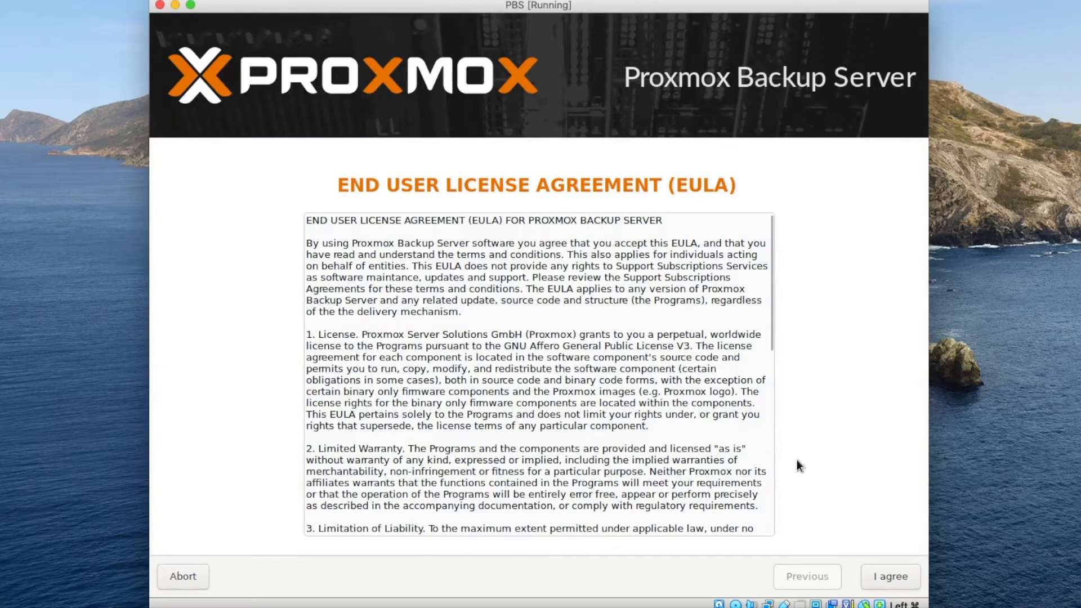
{"action": "scroll", "coordinate": [701, 336], "scroll_direction": "down", "scroll_amount": 4}
{"action": "scroll", "coordinate": [701, 338], "scroll_direction": "down", "scroll_amount": 9}
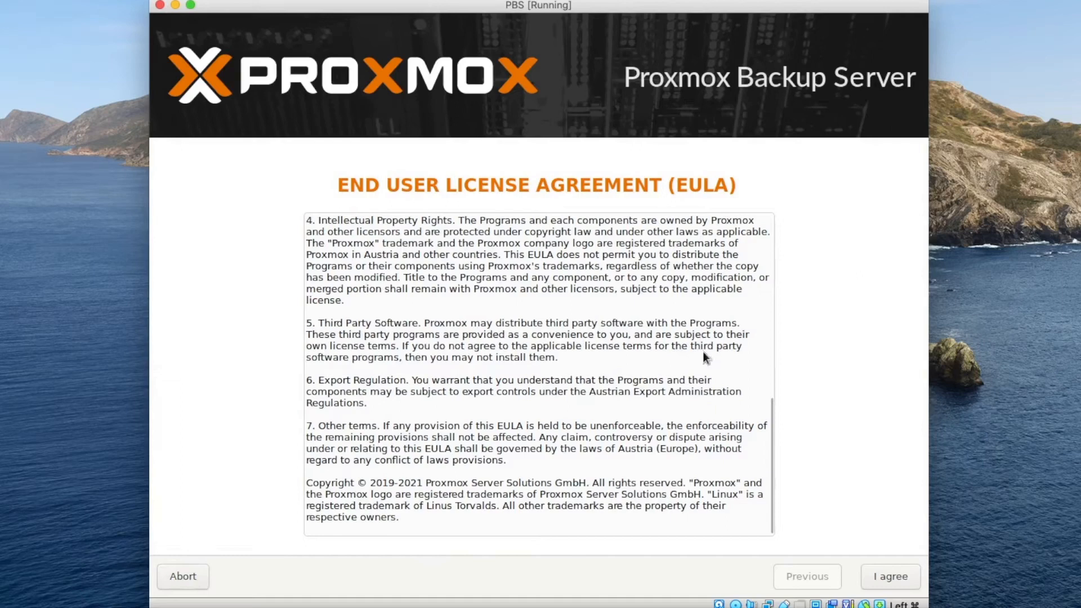
{"action": "left_click", "coordinate": [892, 583]}
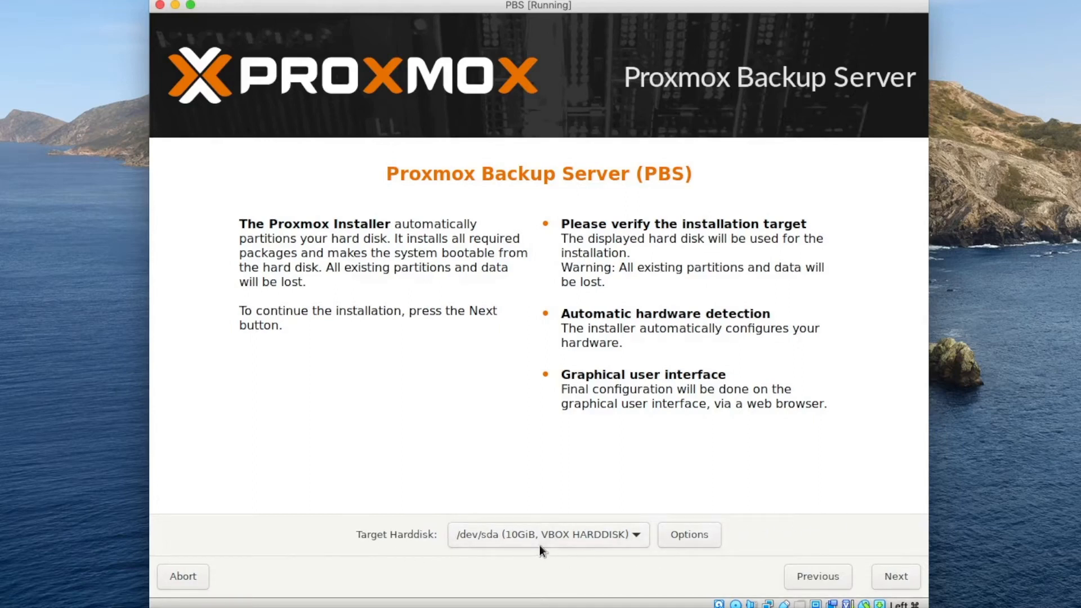
{"action": "left_click", "coordinate": [902, 579]}
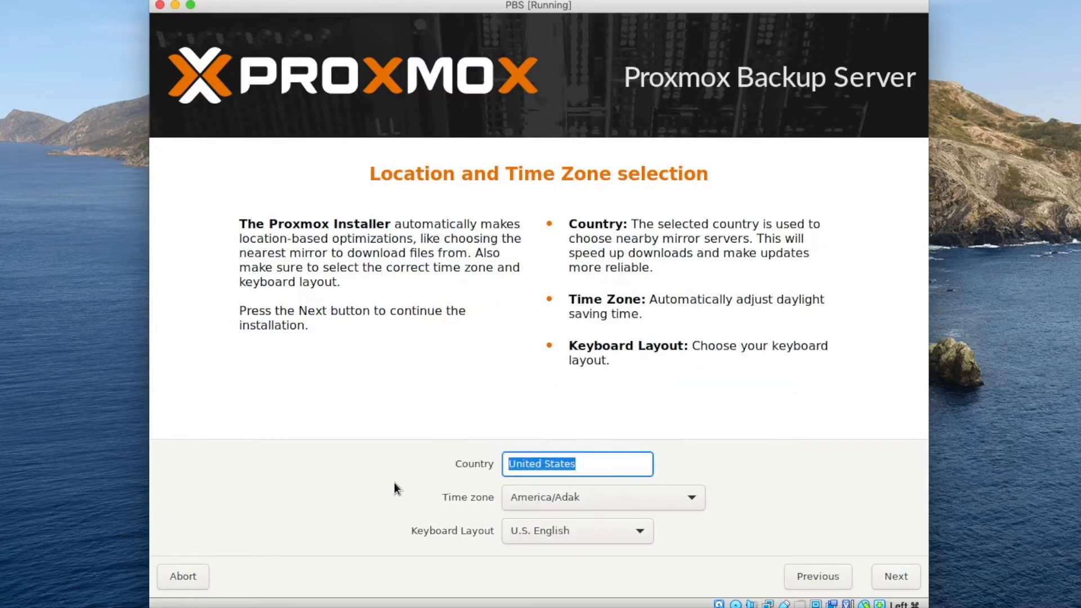
- Set the time zone to America/Detroit
{"action": "left_click", "coordinate": [687, 497]}
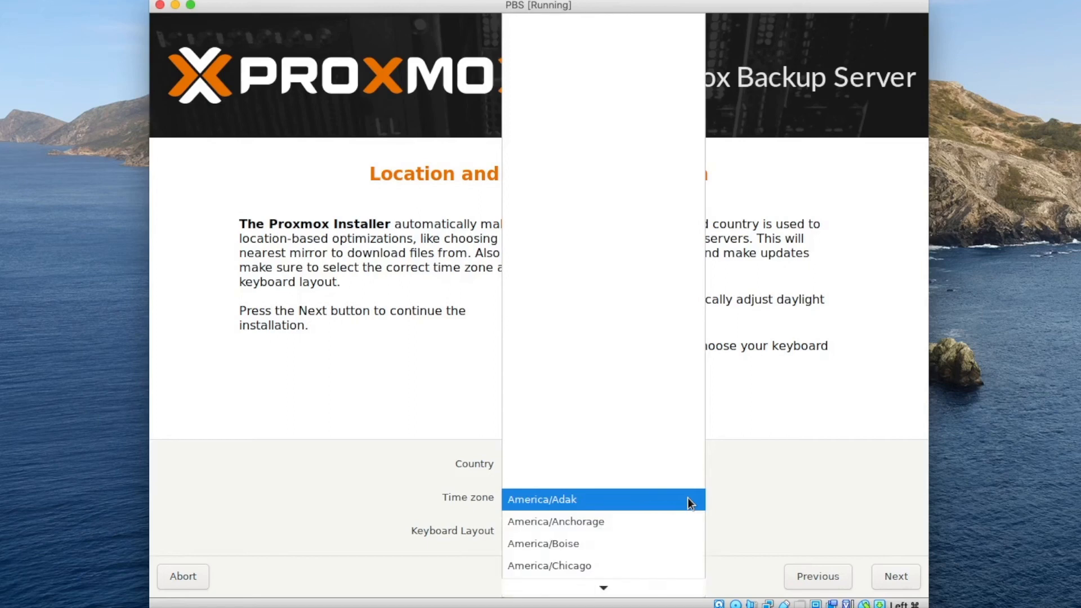
{"action": "scroll", "coordinate": [685, 496], "scroll_direction": "down", "scroll_amount": 1}
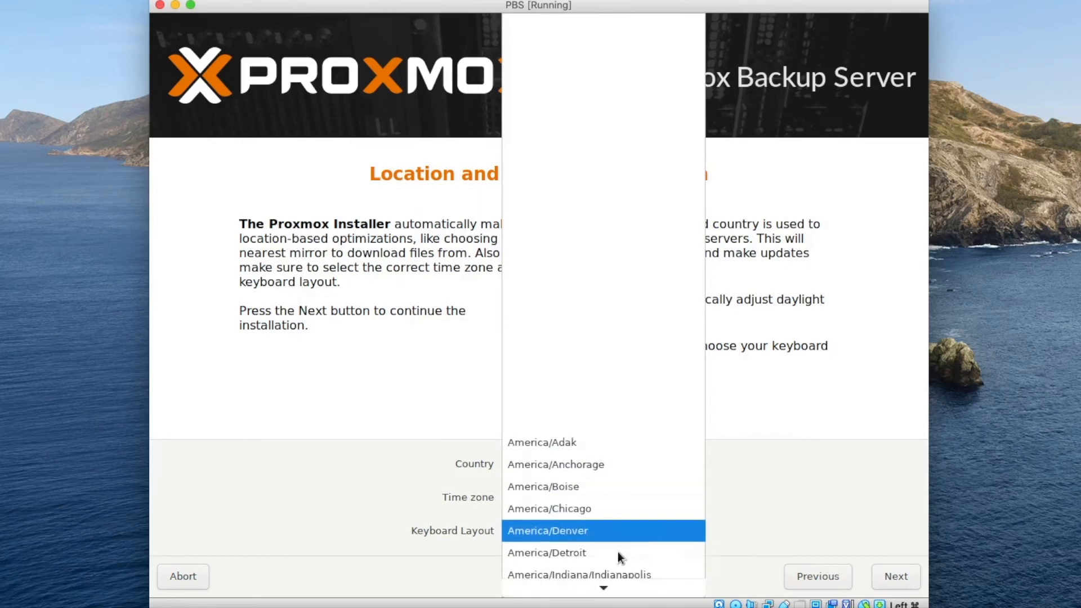
{"action": "left_click", "coordinate": [574, 554]}
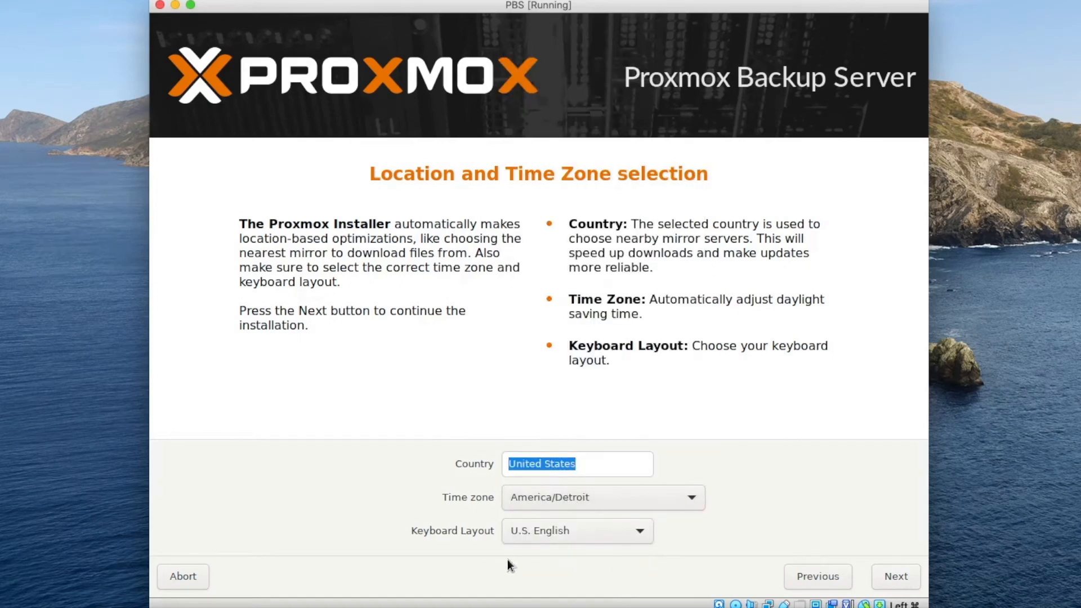
- Enter and confirm the root password, then fill in the admin's alert e-mail address
{"action": "left_click", "coordinate": [890, 576]}
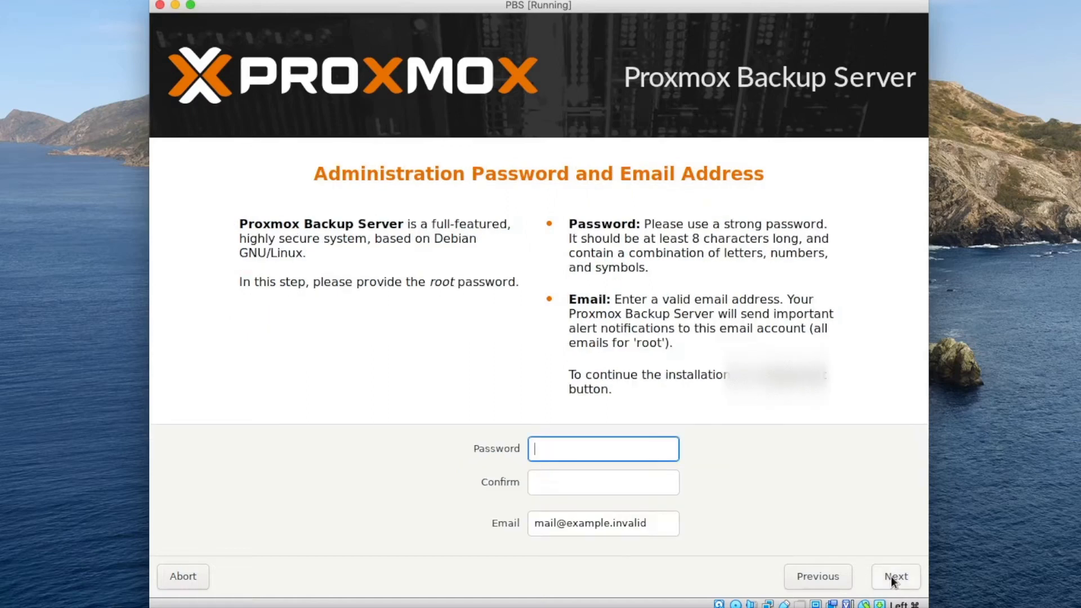
{"action": "type", "text": "password"}
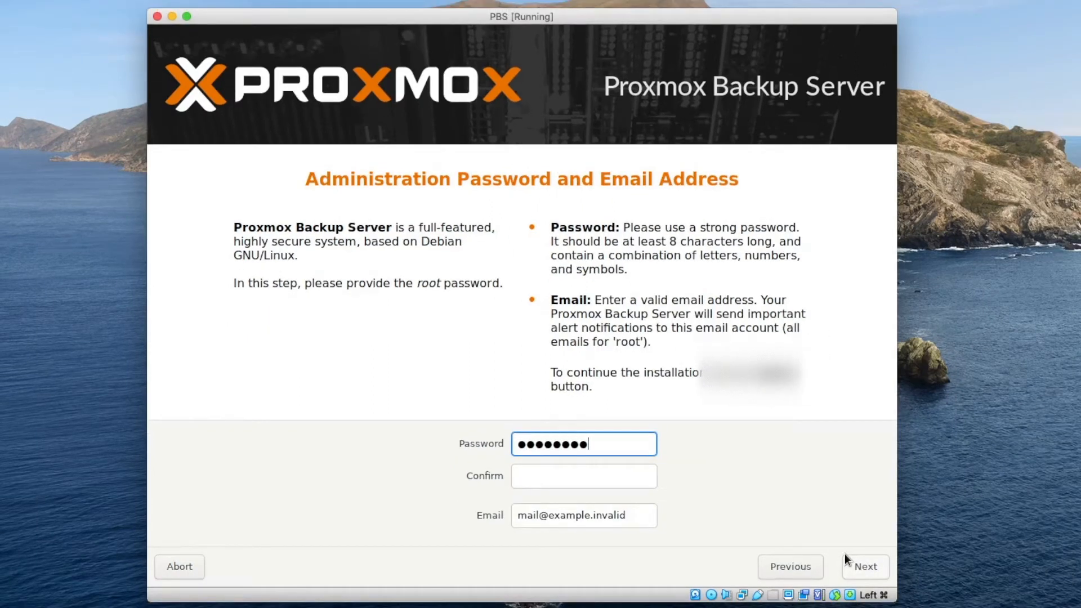
{"action": "type", "text": "12"}
{"action": "key", "text": "Tab"}
{"action": "type", "text": "password12"}
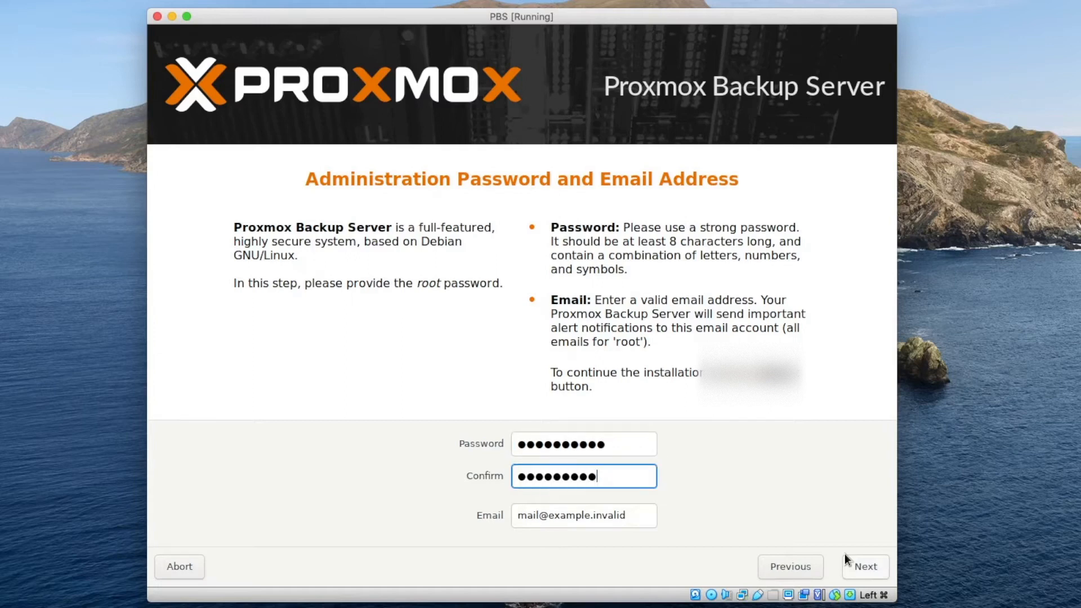
{"action": "key", "text": "Tab"}
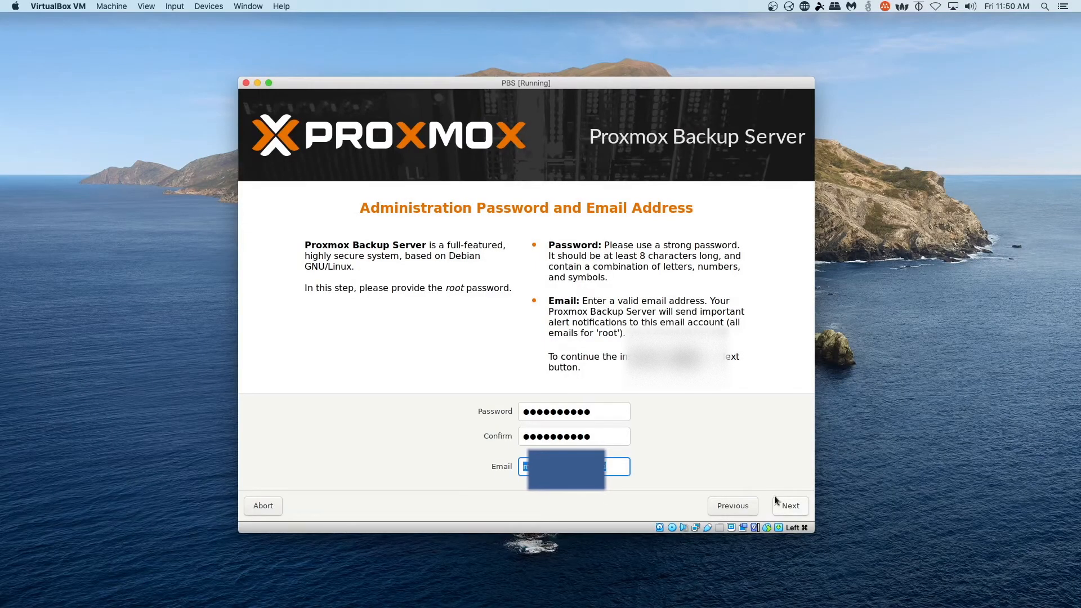
{"action": "type", "text": "le"}
{"action": "left_click", "coordinate": [790, 505]}
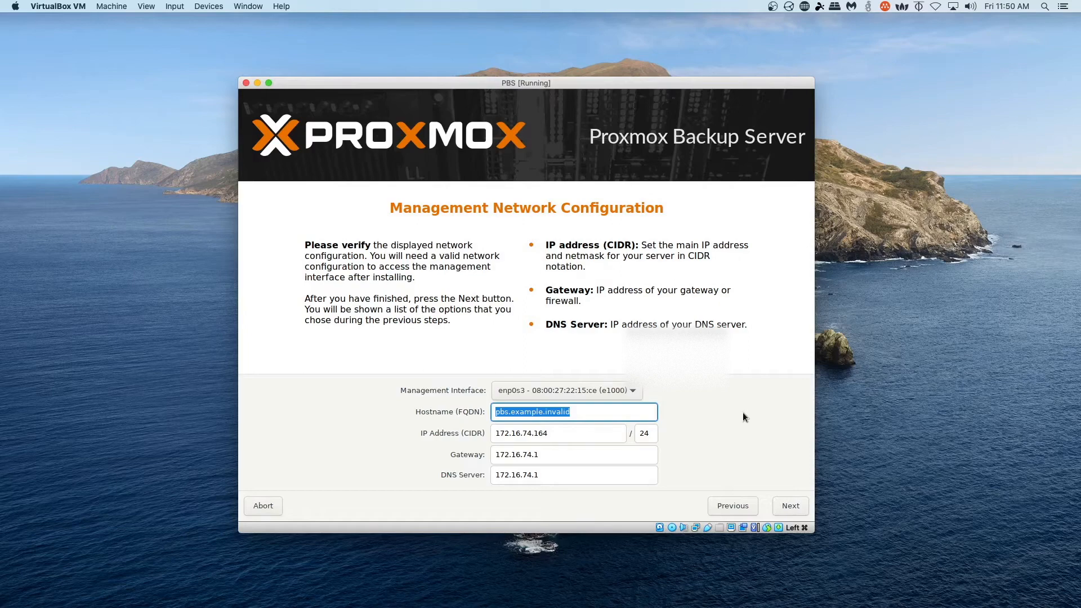
- Set hostname pbs2.homelab.lan, keeping IP 172.16.74.164/24, and continue to the Summary
{"action": "type", "text": "pbs"}
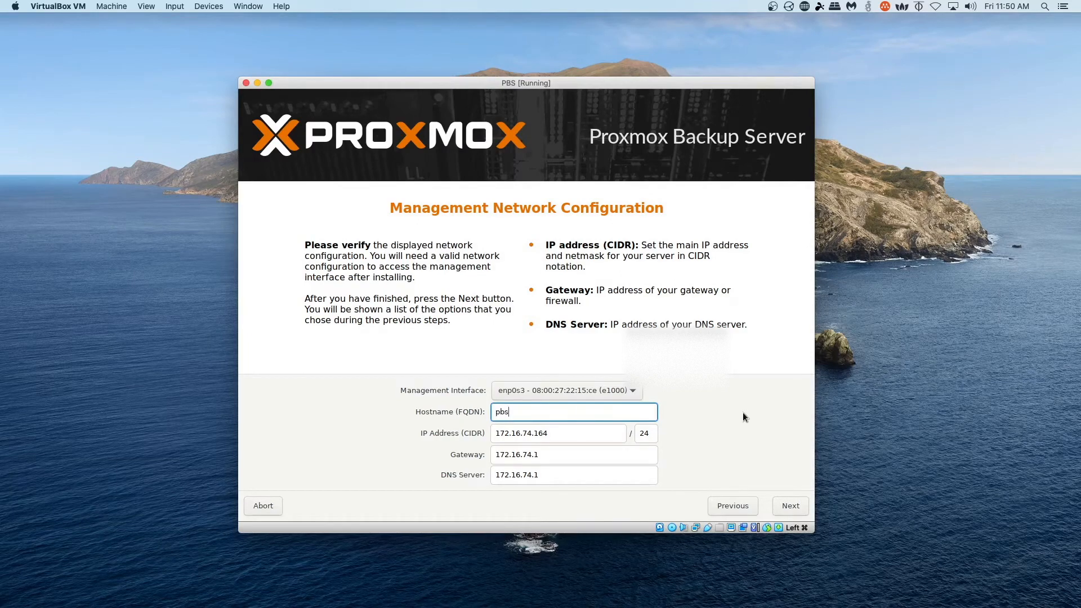
{"action": "type", "text": "2.homelab.lan"}
{"action": "left_click", "coordinate": [792, 505]}
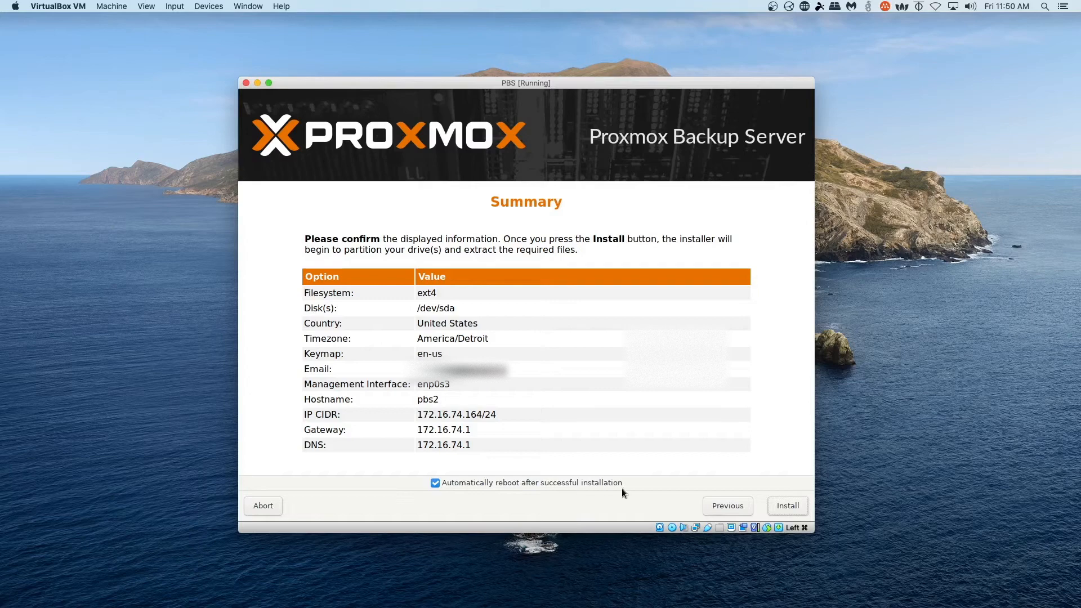
- Install Proxmox Backup Server onto /dev/sda and reboot after the successful installation
{"action": "left_click", "coordinate": [785, 505]}
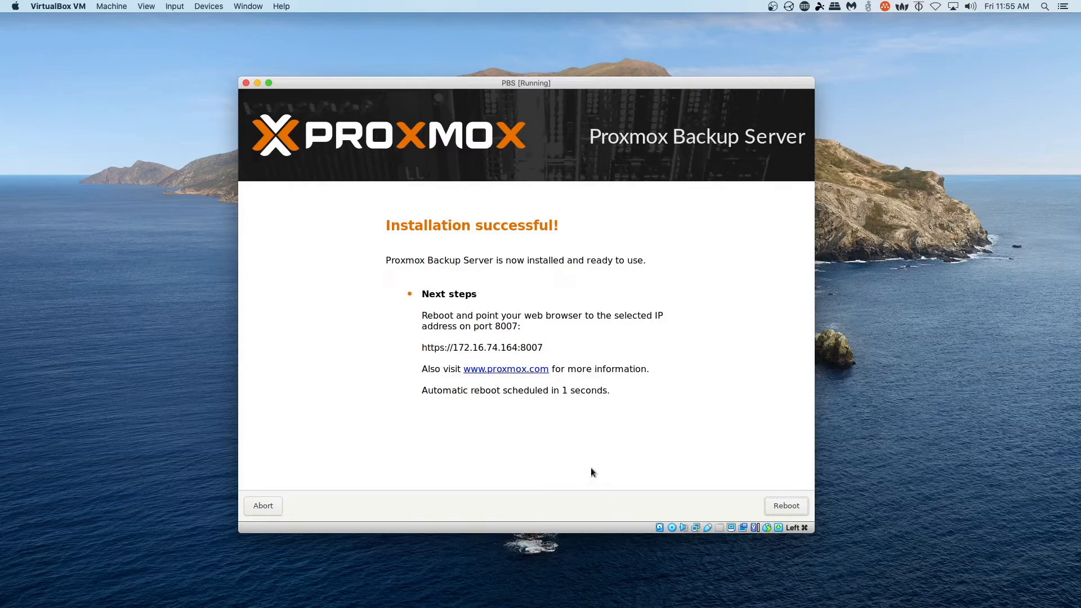
{"action": "left_click", "coordinate": [786, 508]}
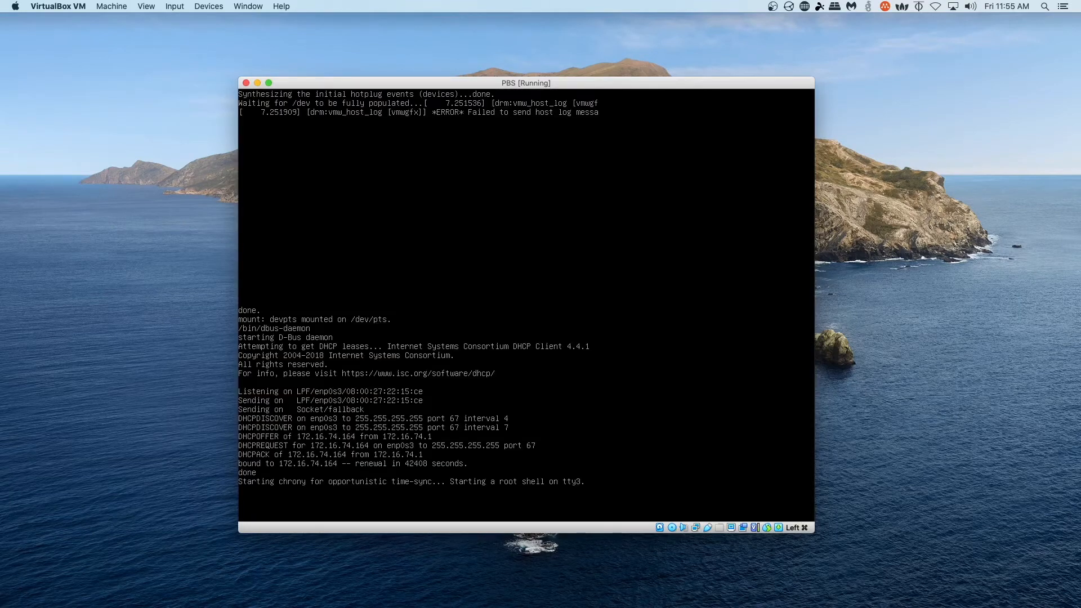
- Force-eject the installer ISO from the virtual optical drive and boot Proxmox Backup Server
{"action": "left_click", "coordinate": [213, 6]}
{"action": "mouse_move", "coordinate": [241, 20]}
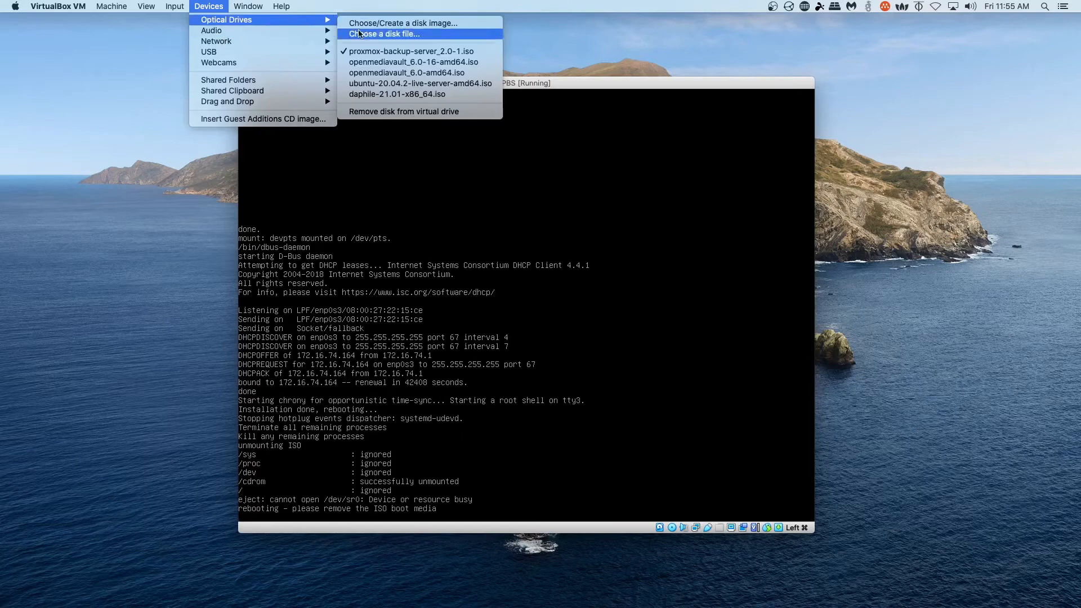
{"action": "left_click", "coordinate": [374, 111]}
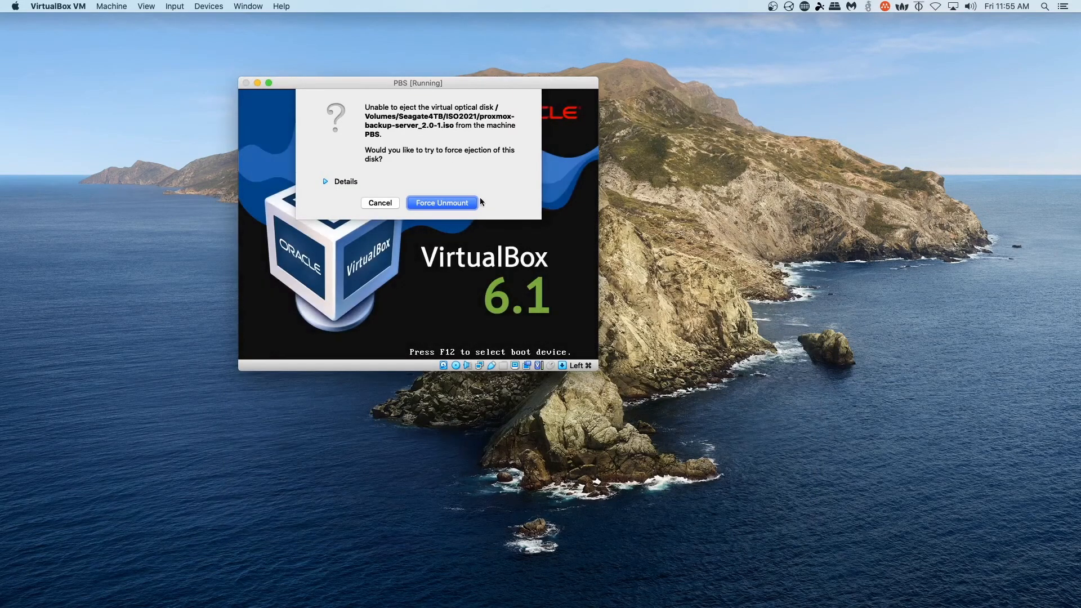
{"action": "left_click", "coordinate": [456, 202]}
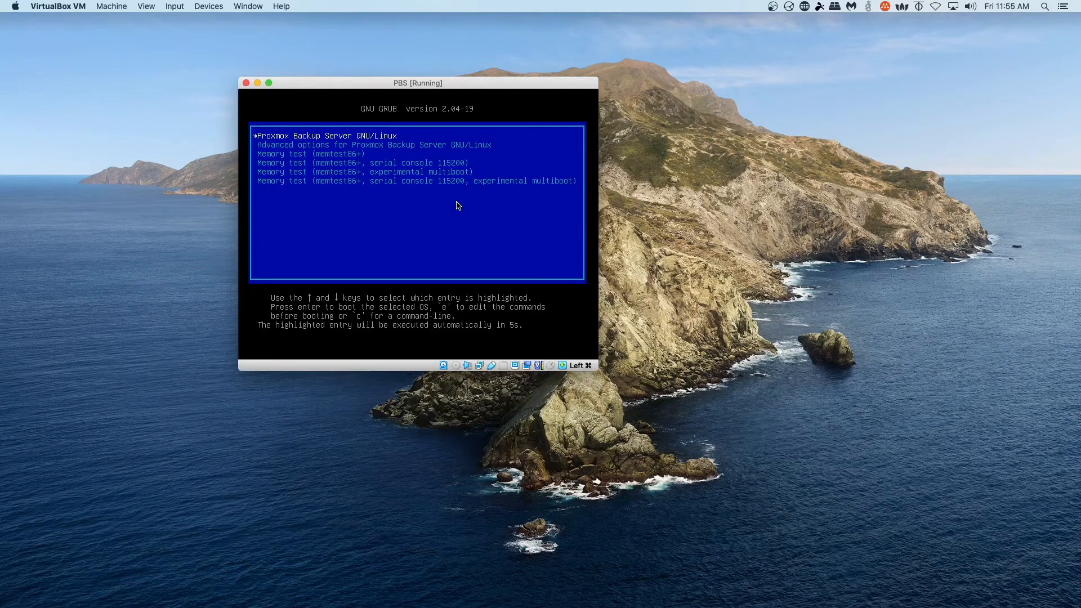
{"action": "key", "text": "Return"}
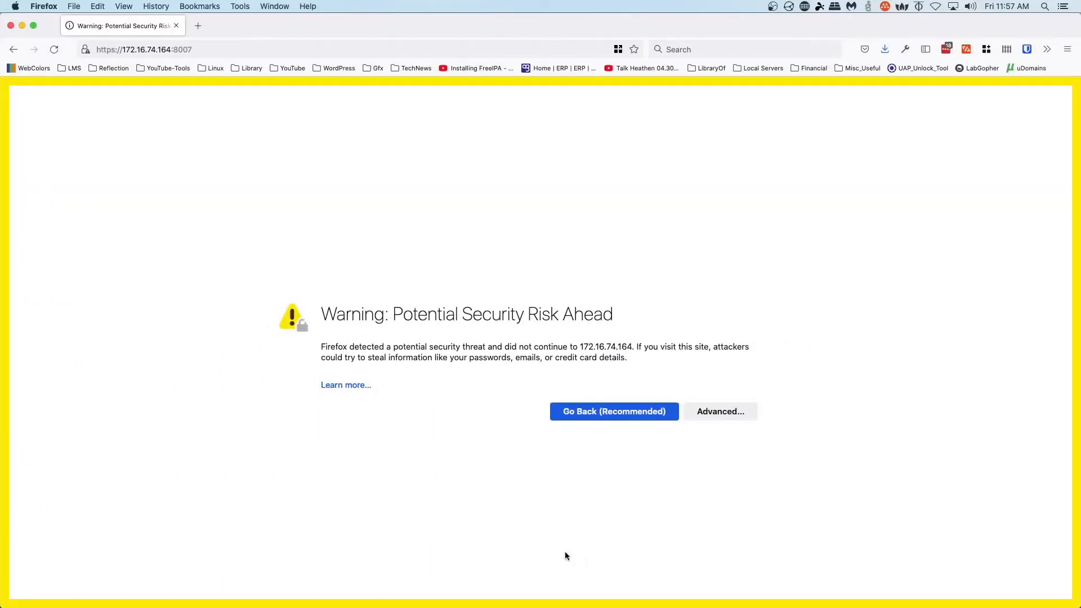
- Accept the self-signed certificate, log in as root with the account password, and dismiss the subscription notice
{"action": "left_click", "coordinate": [712, 415]}
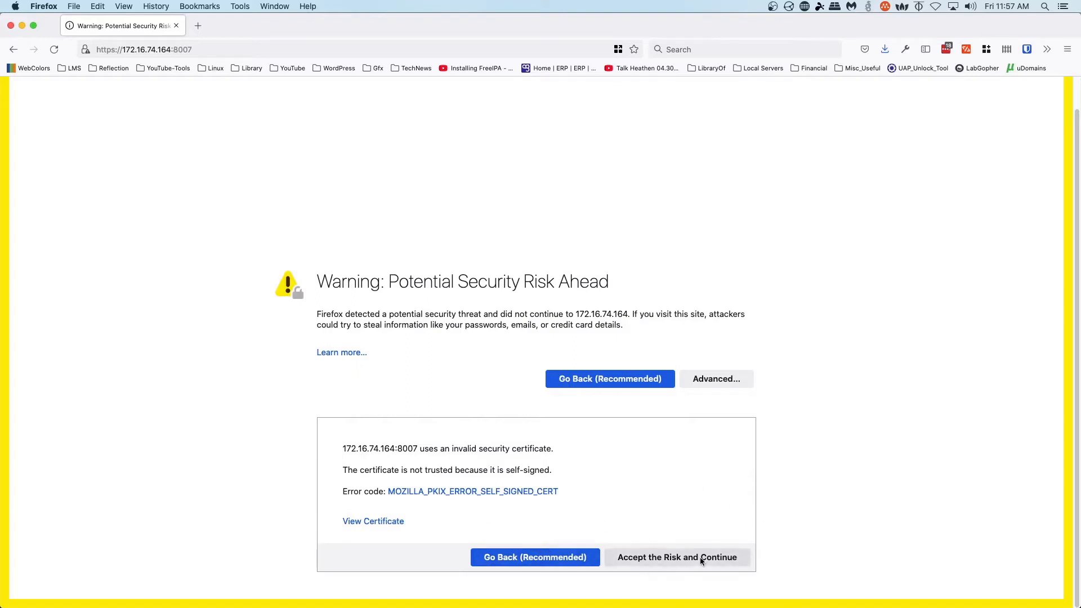
{"action": "left_click", "coordinate": [670, 558]}
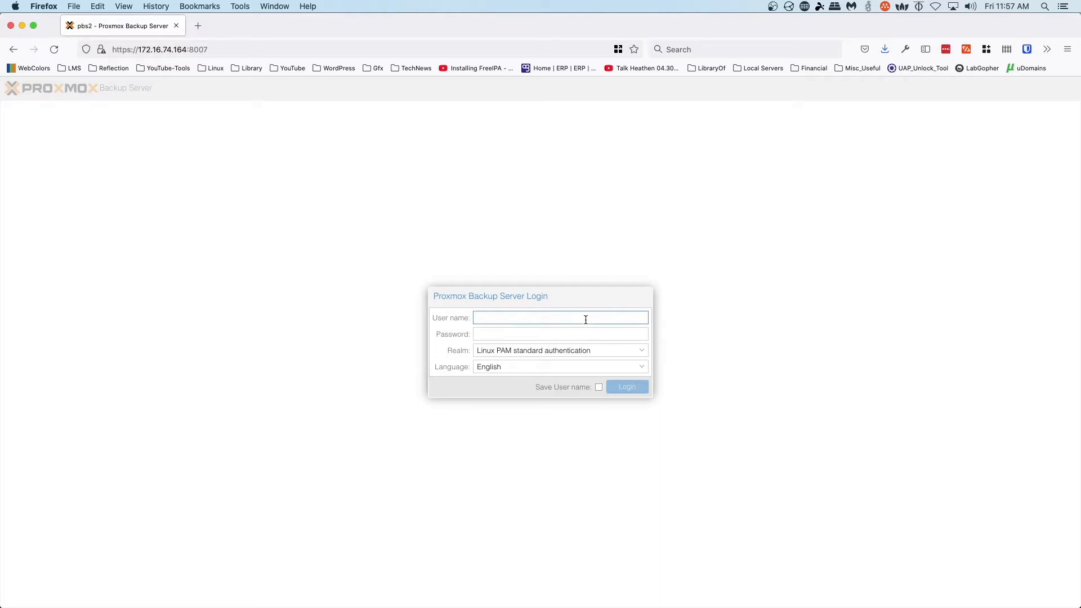
{"action": "type", "text": "root"}
{"action": "key", "text": "Tab"}
{"action": "type", "text": "********"}
{"action": "key", "text": "Return"}
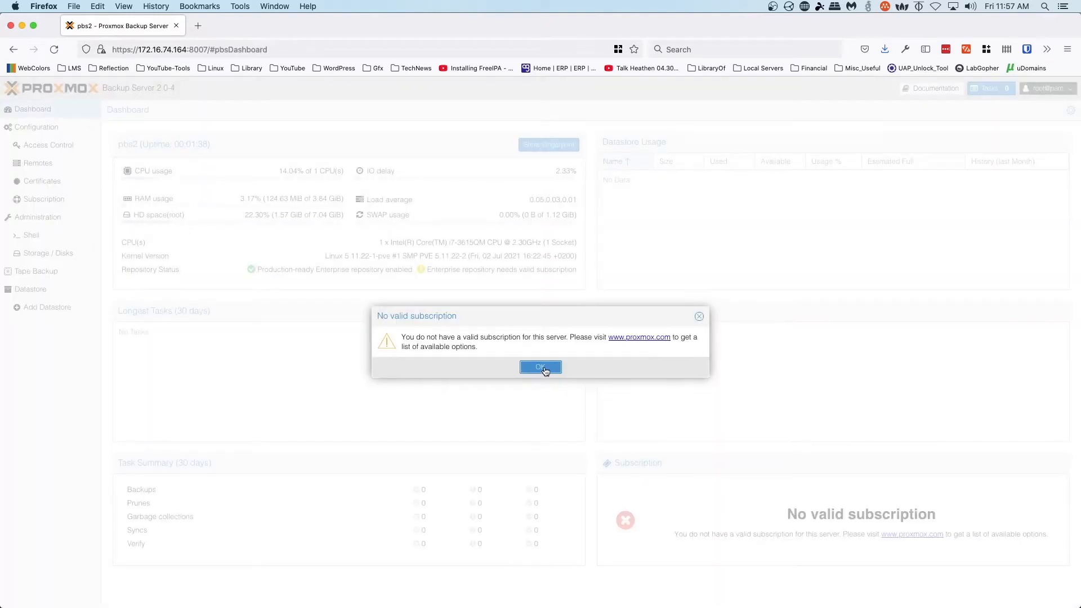
{"action": "left_click", "coordinate": [544, 371]}
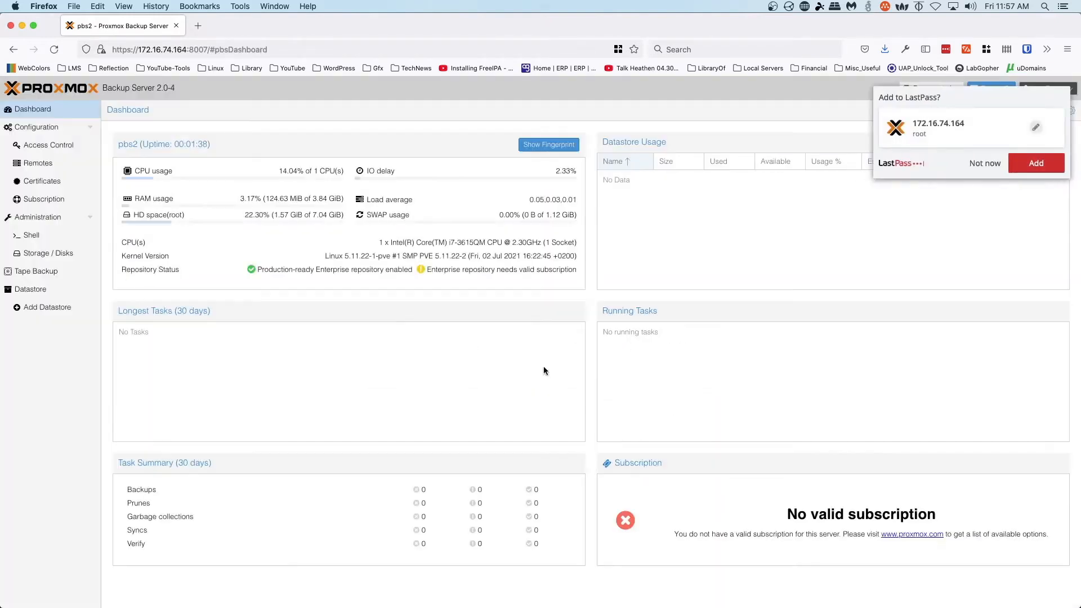
- Decline saving the login, set the page zoom to 120%, and scroll through the pbs2 dashboard status
{"action": "left_click", "coordinate": [984, 163]}
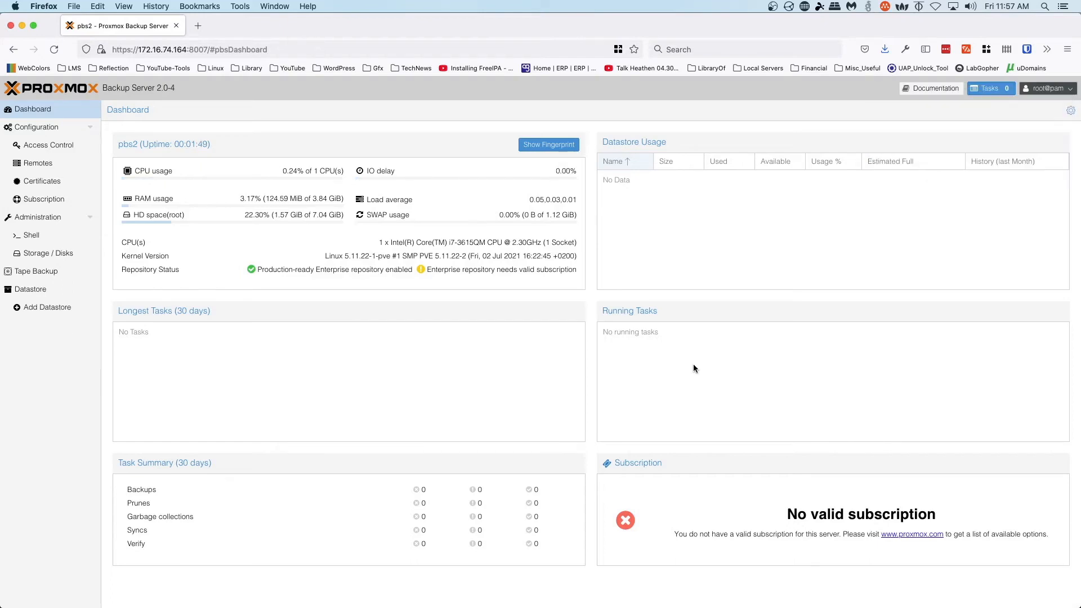
{"action": "key", "text": "super+equal"}
{"action": "key", "text": "super+equal"}
{"action": "key", "text": "super+equal"}
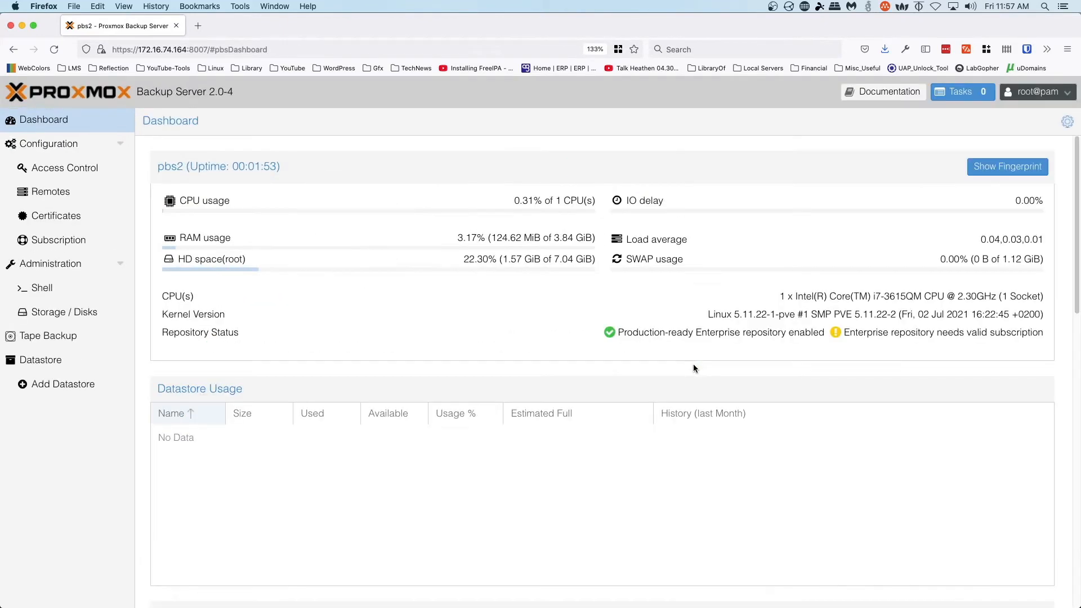
{"action": "key", "text": "super+minus"}
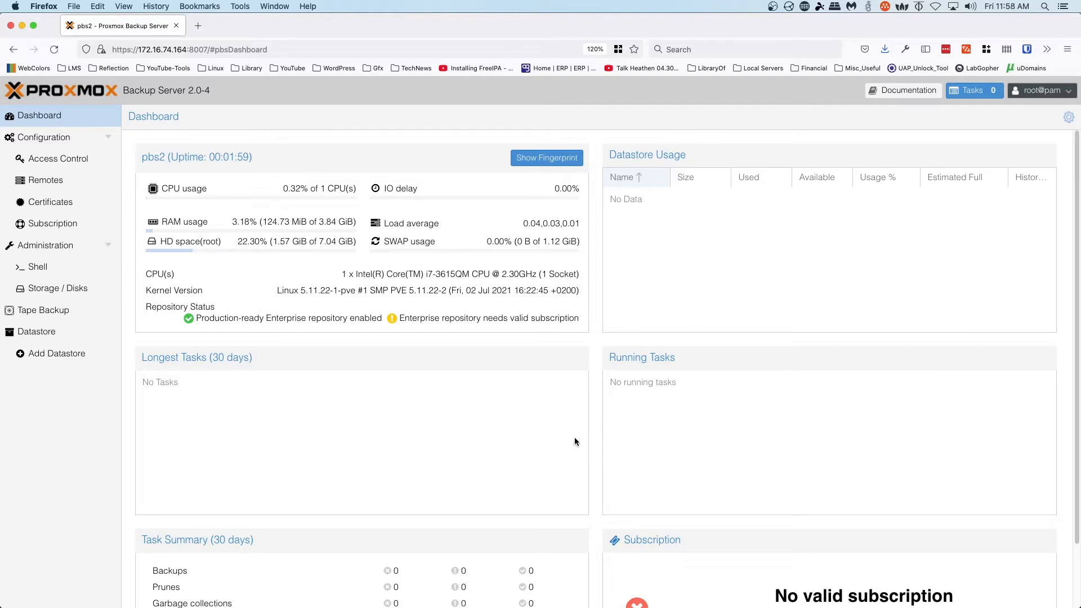
{"action": "scroll", "coordinate": [577, 408], "scroll_direction": "down", "scroll_amount": 3}
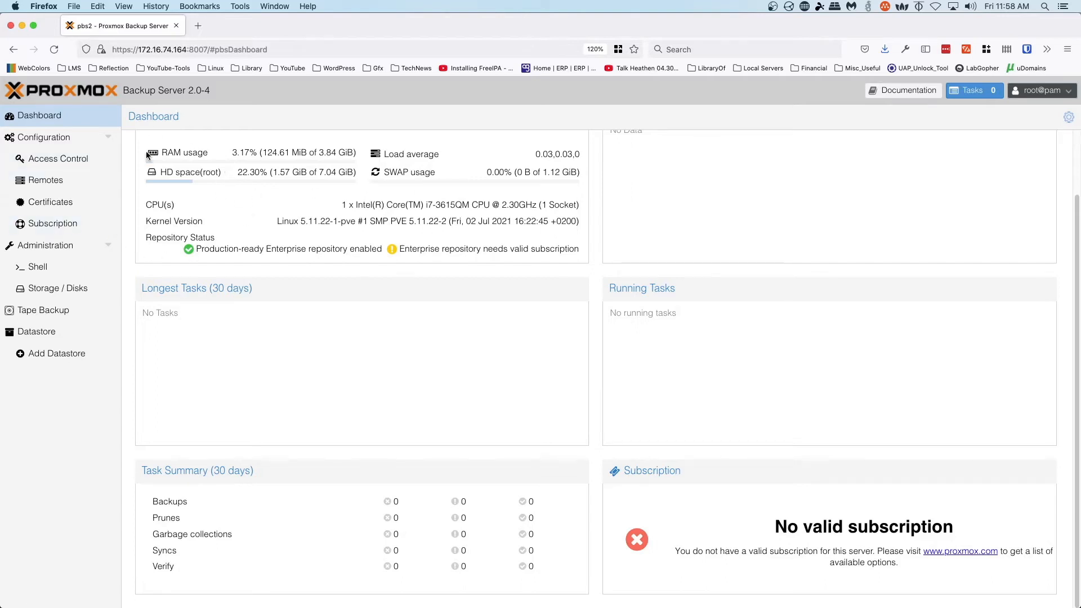
{"action": "scroll", "coordinate": [145, 252], "scroll_direction": "up", "scroll_amount": 3}
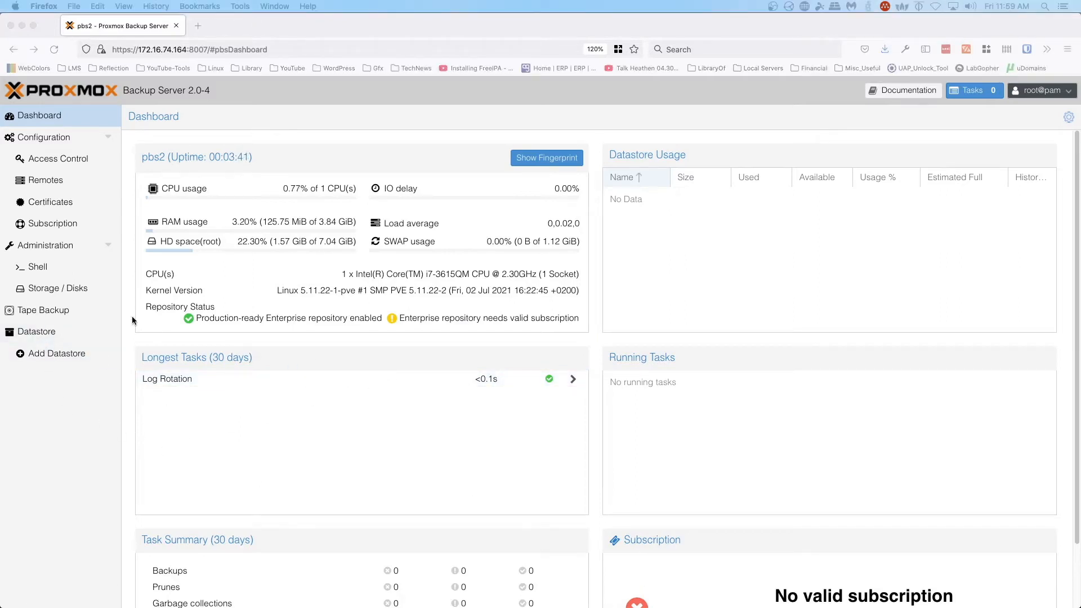
- Start a new ZFS pool named DemoBackup with RAID level RAIDZ2, using all three disks
{"action": "left_click", "coordinate": [32, 288]}
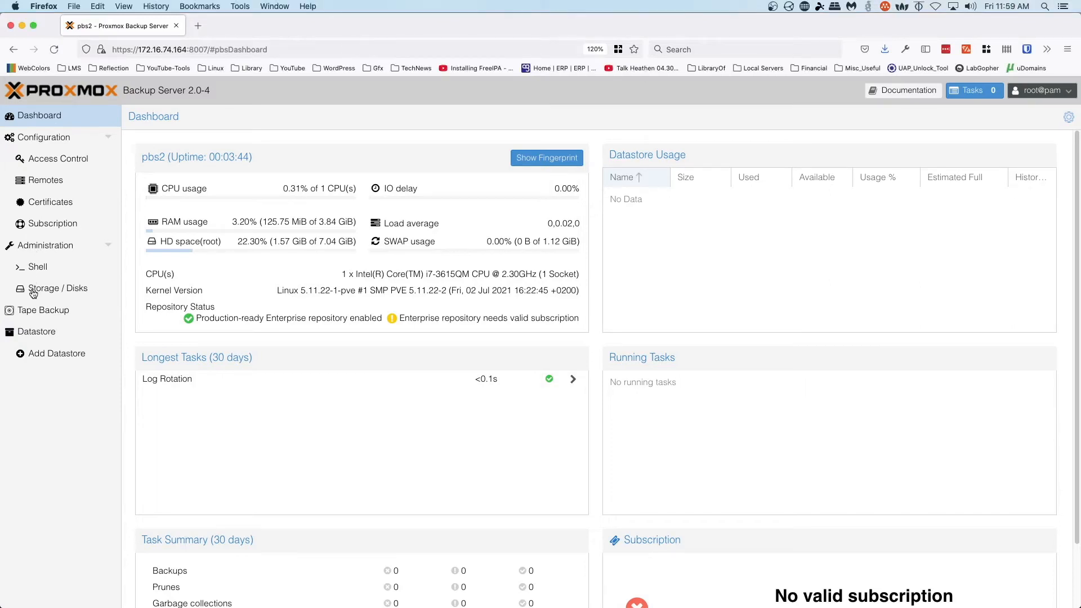
{"action": "left_click", "coordinate": [33, 288]}
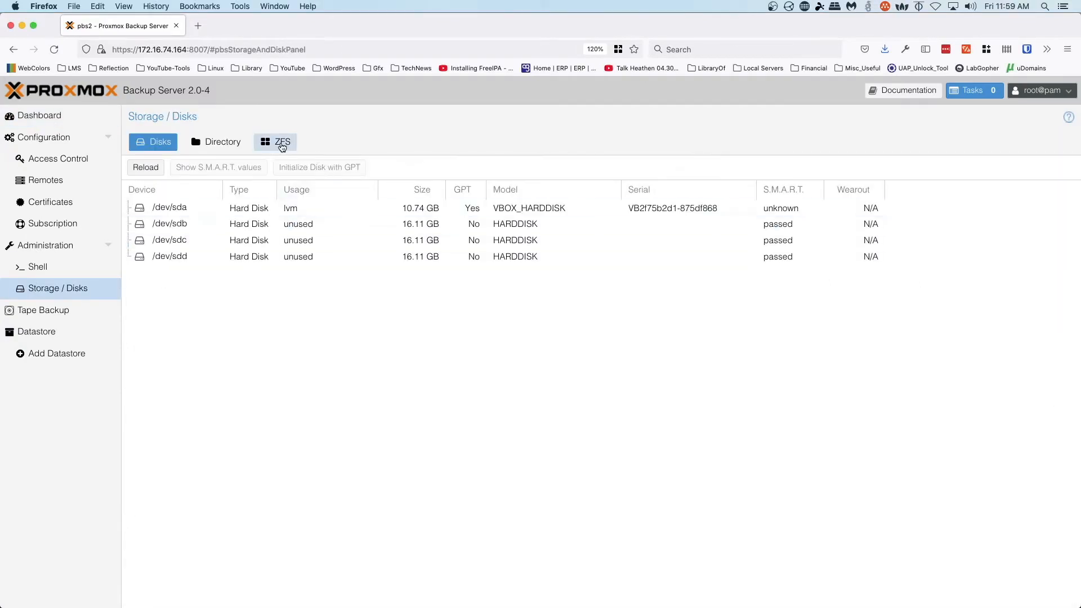
{"action": "left_click", "coordinate": [283, 145]}
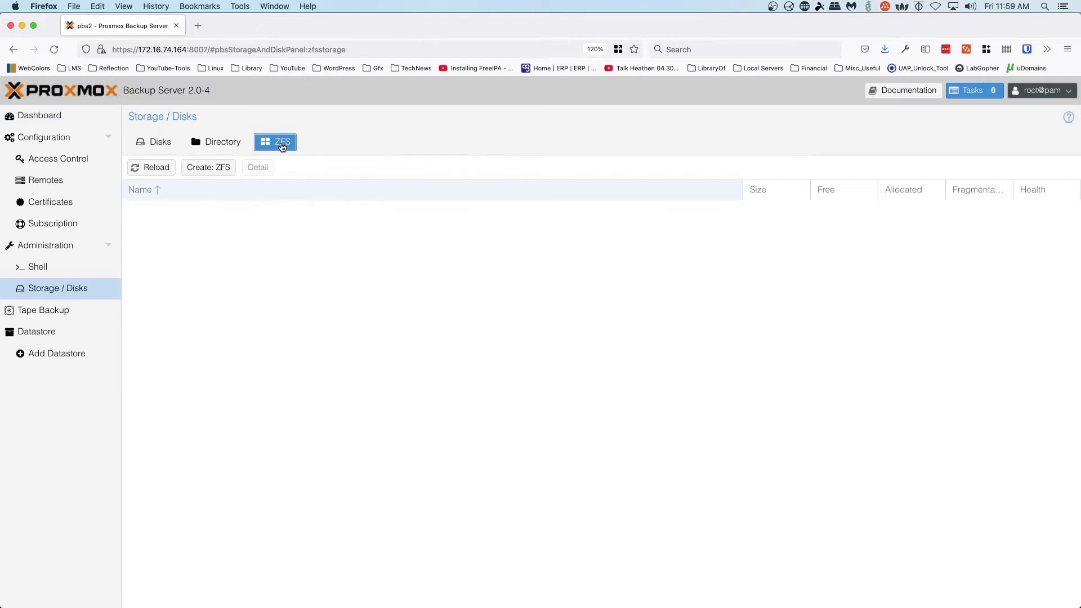
{"action": "left_click", "coordinate": [214, 168]}
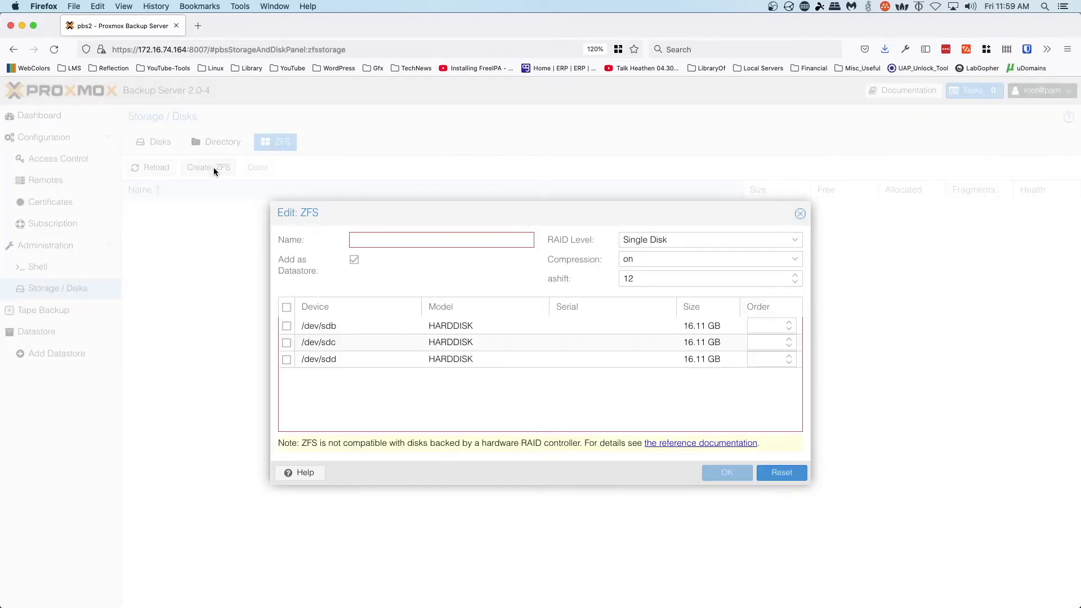
{"action": "mouse_move", "coordinate": [433, 241]}
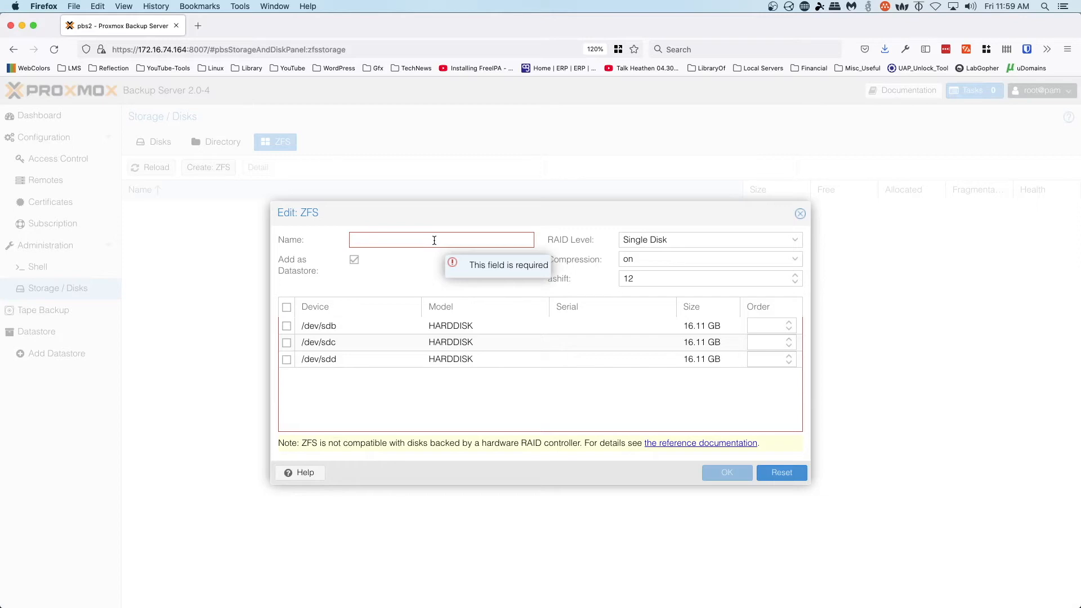
{"action": "type", "text": "DemoBackup"}
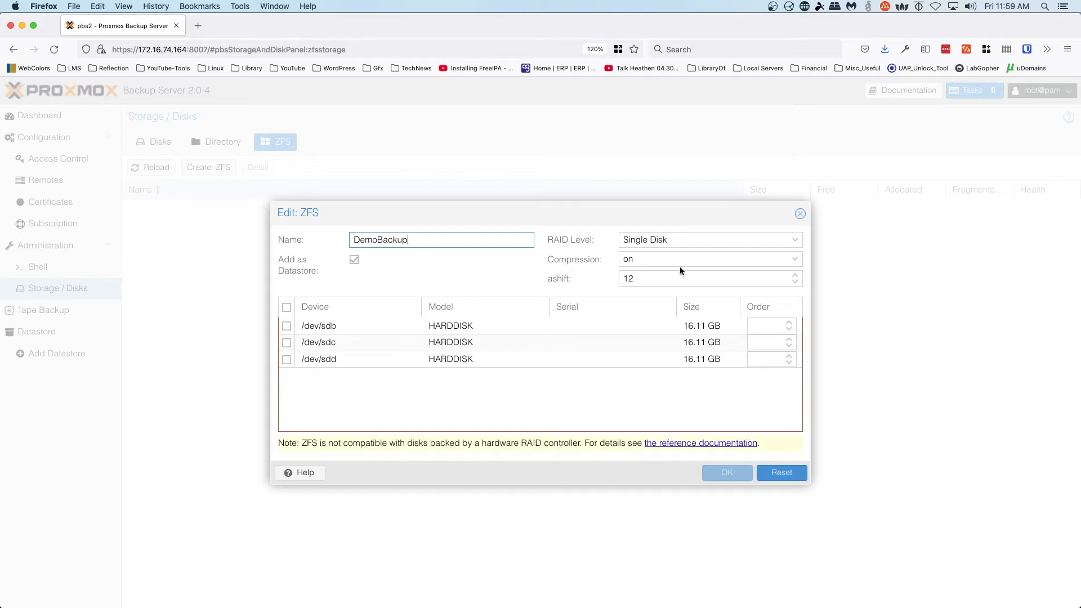
{"action": "left_click", "coordinate": [772, 238]}
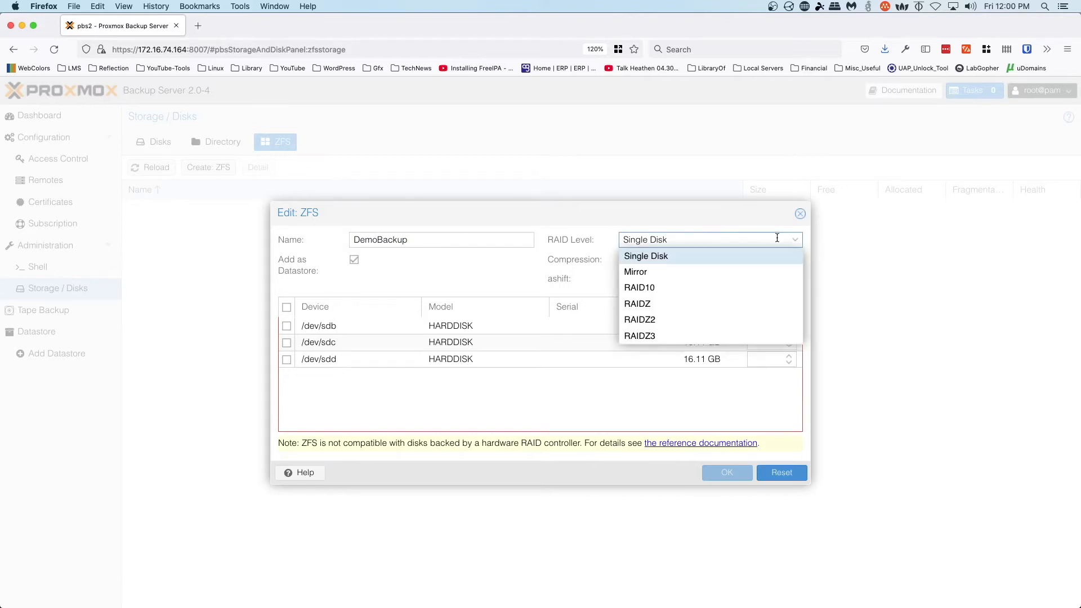
{"action": "left_click", "coordinate": [654, 320]}
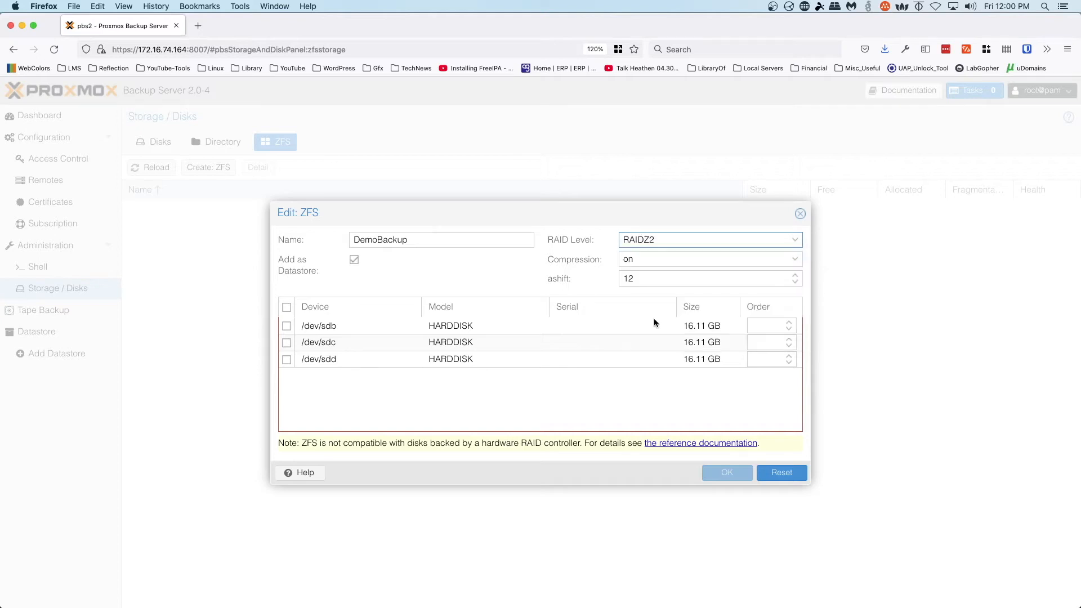
{"action": "left_click", "coordinate": [284, 307]}
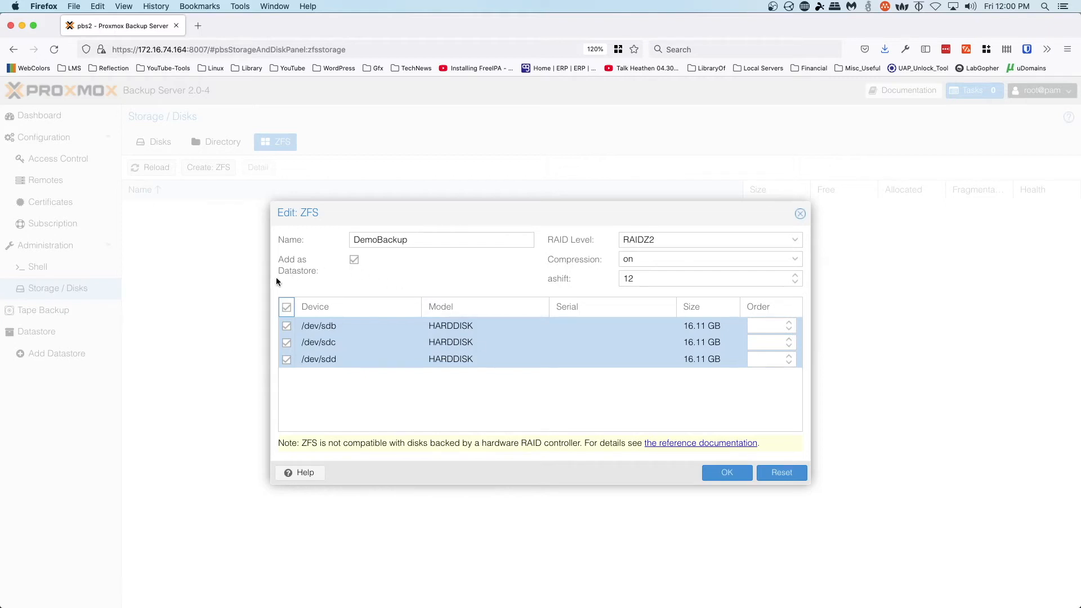
- Keep compression on and create the pool as RAIDZ after the too-few-disks error for RAIDZ2
{"action": "left_click", "coordinate": [714, 260]}
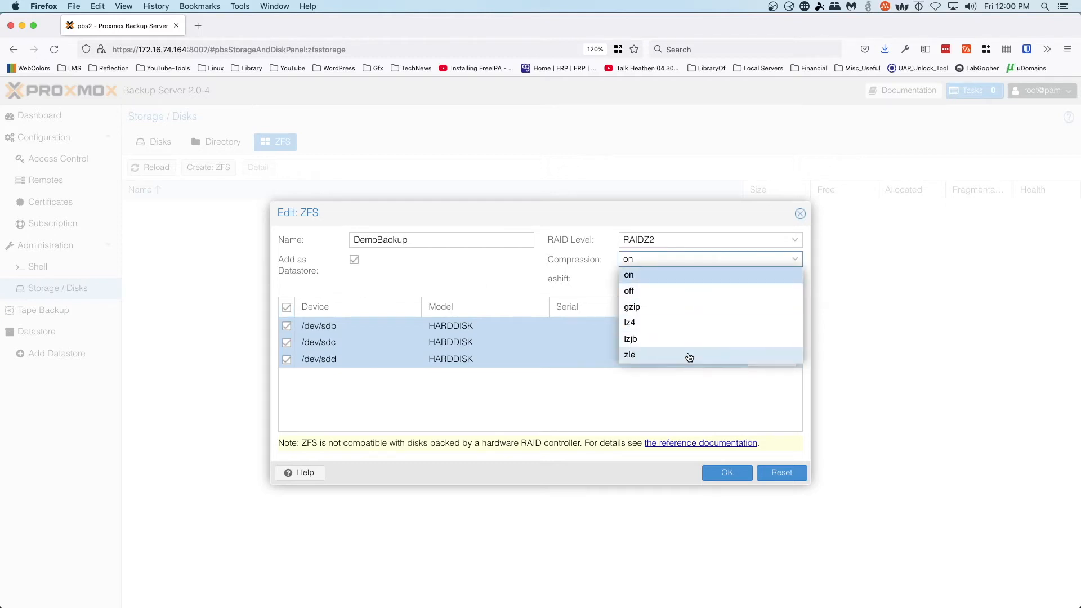
{"action": "left_click", "coordinate": [690, 261]}
{"action": "left_click", "coordinate": [725, 475]}
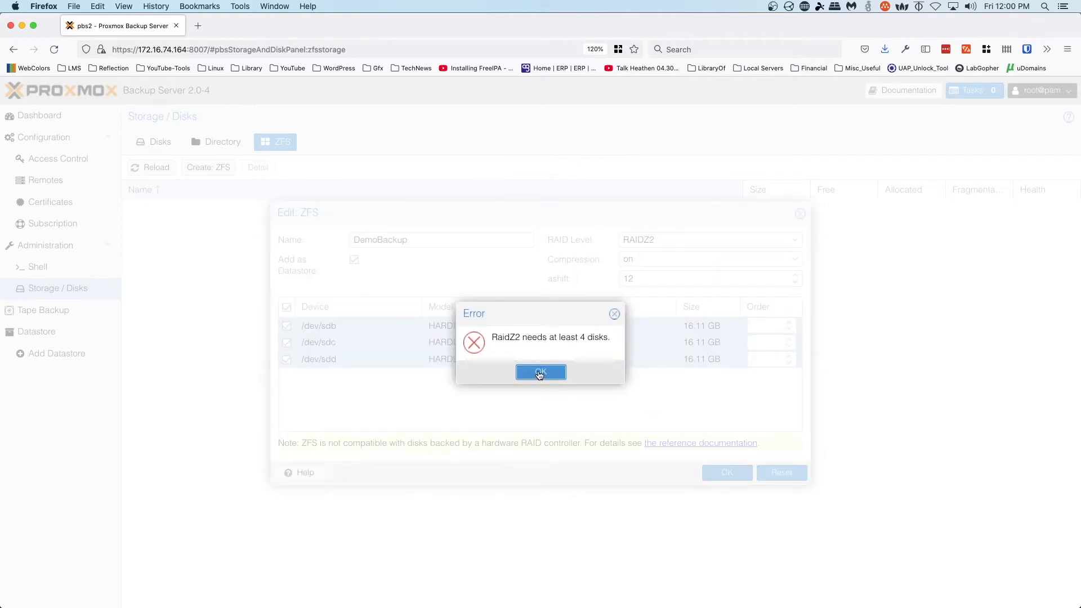
{"action": "left_click", "coordinate": [539, 373]}
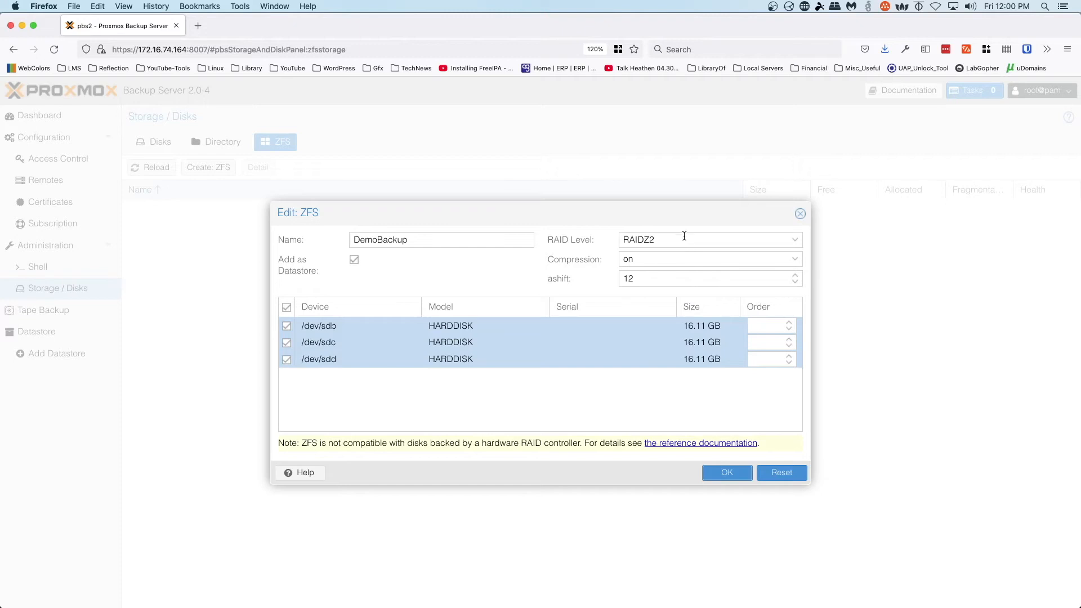
{"action": "left_click", "coordinate": [682, 238]}
{"action": "left_click", "coordinate": [677, 303]}
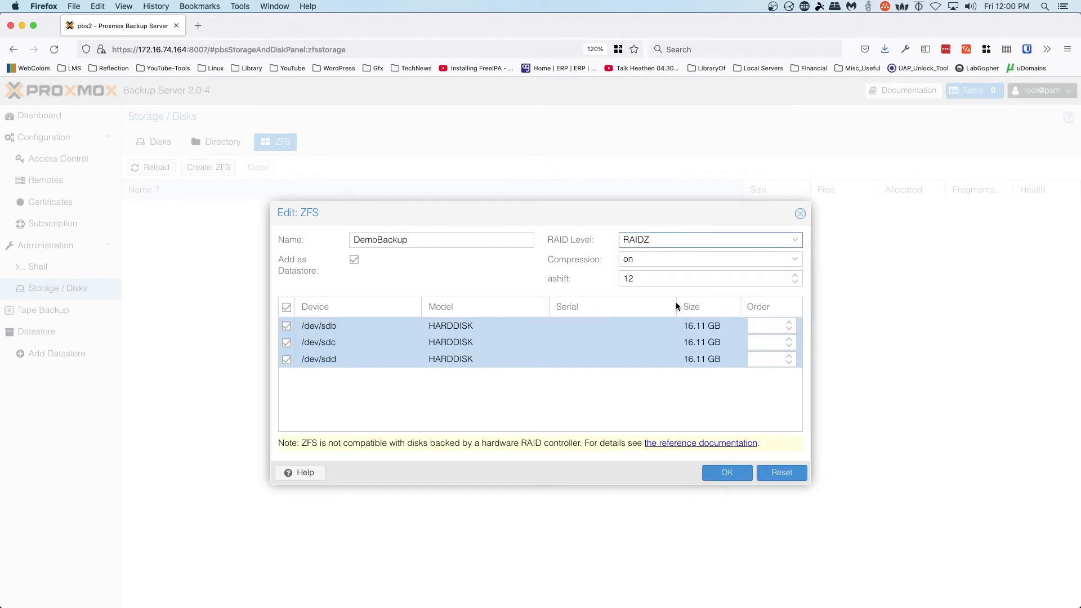
{"action": "left_click", "coordinate": [727, 473]}
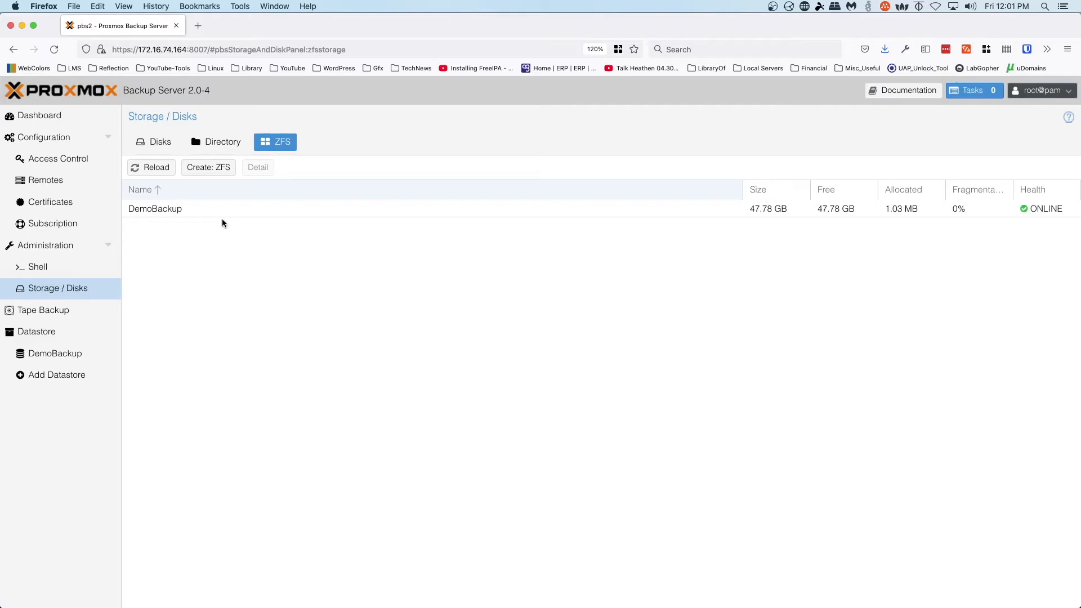
- Open the finished DemoBackup datastore, then open a new browser tab
{"action": "left_click", "coordinate": [49, 361]}
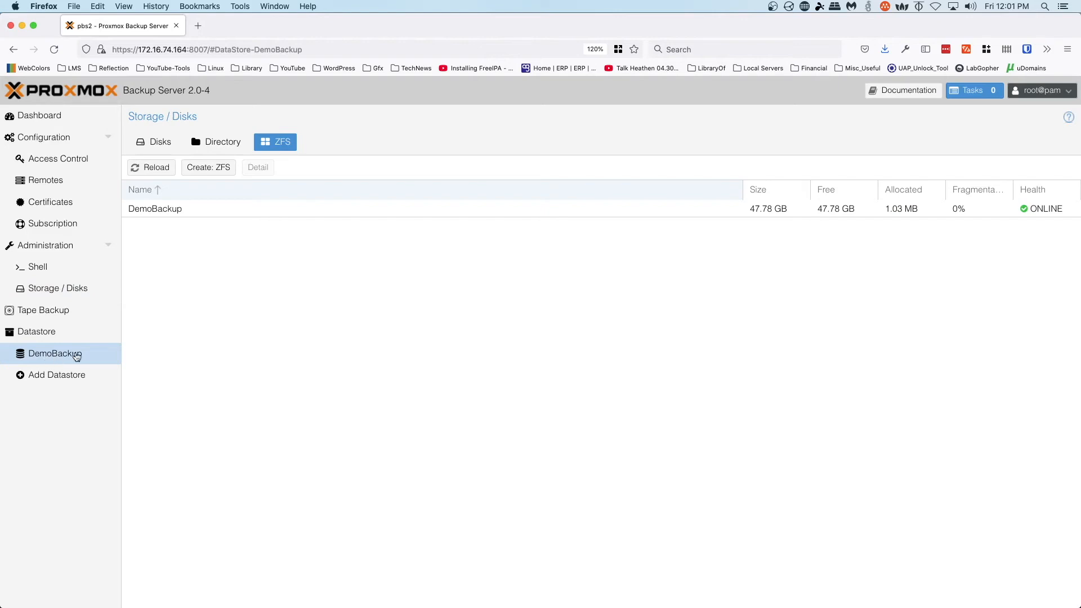
{"action": "left_click", "coordinate": [199, 26]}
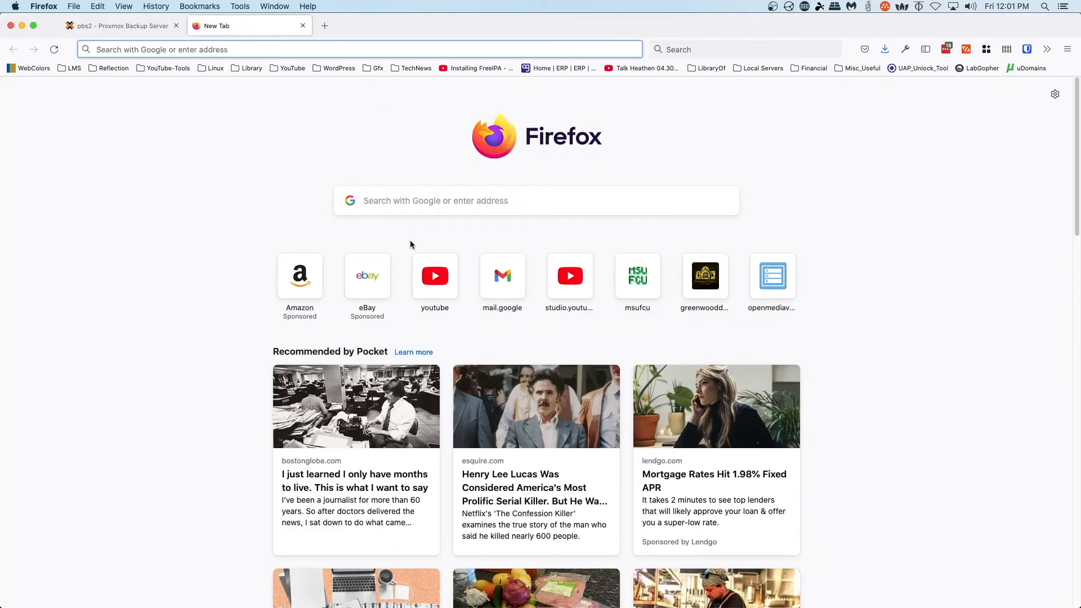
{"action": "type", "text": "http"}
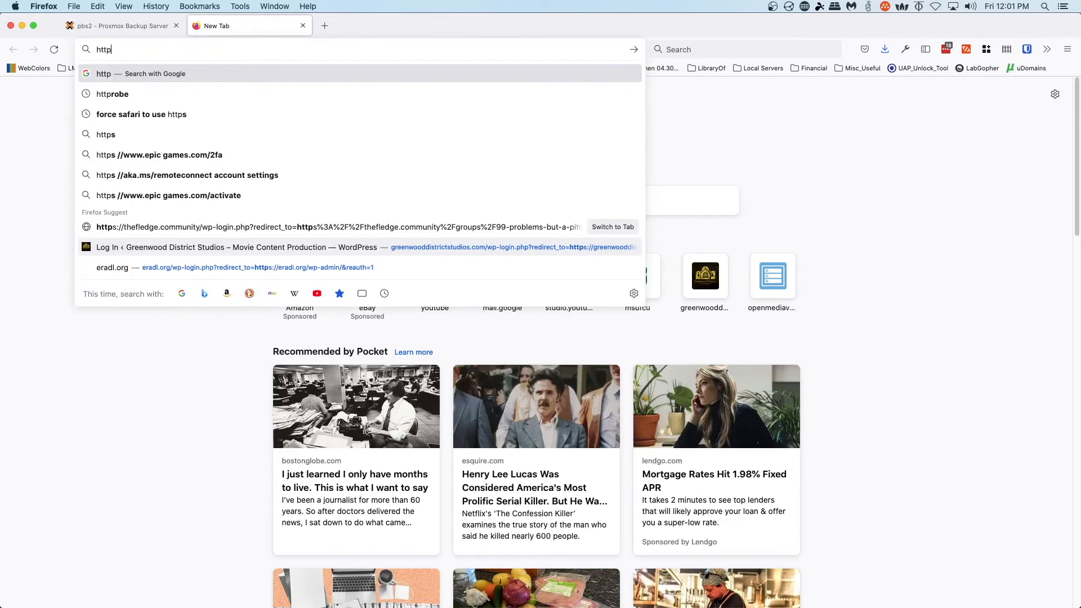
{"action": "type", "text": "s://172.16.74"}
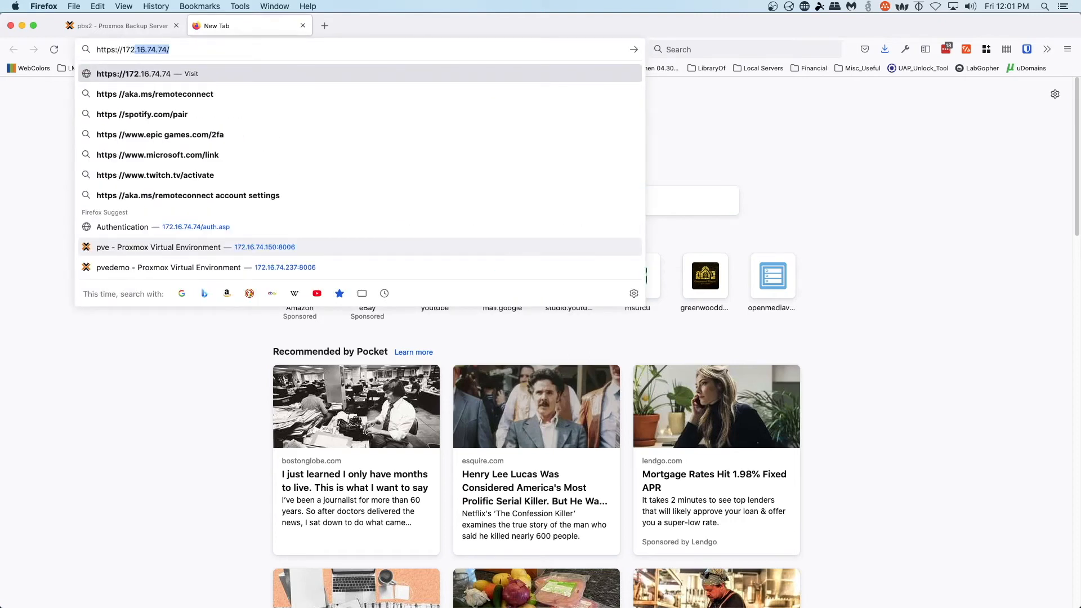
{"action": "type", "text": ".150"}
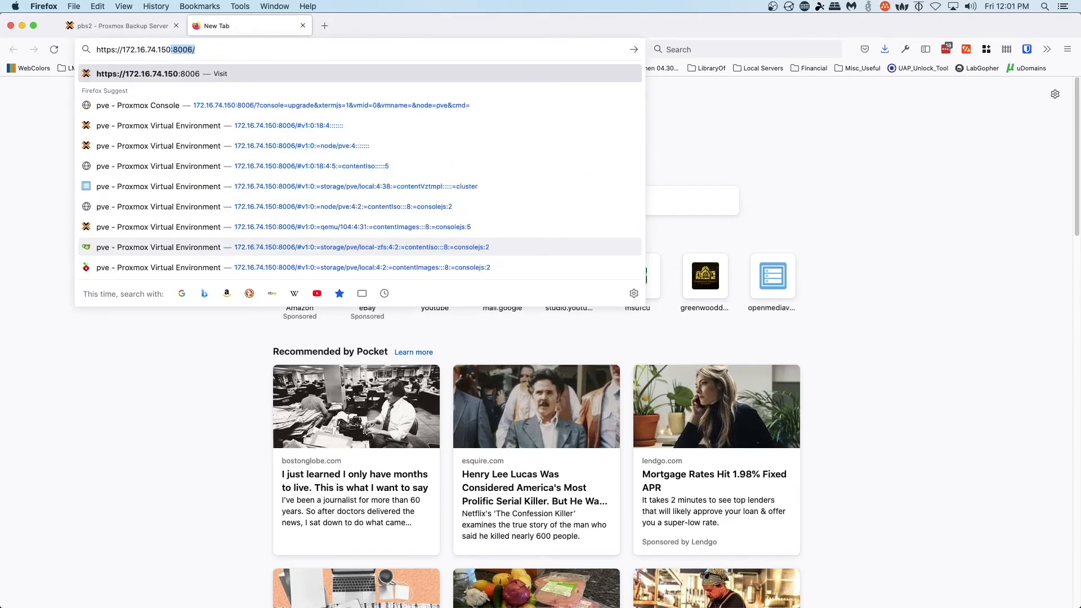
{"action": "key", "text": "Return"}
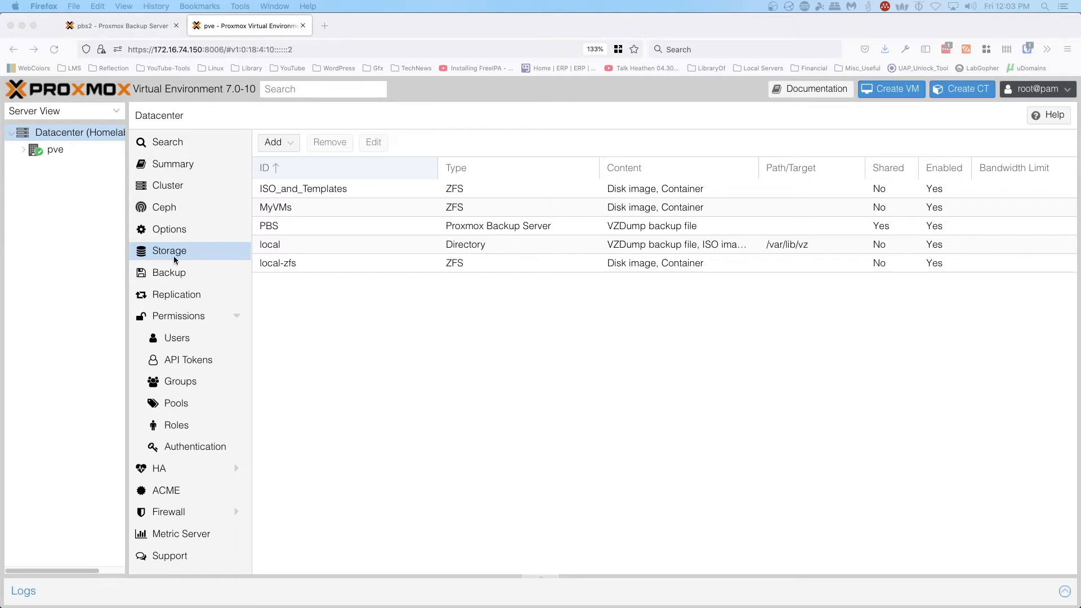
- Add a Proxmox Backup Server storage with ID PBS_Demo_YT and server 172.16.74.164
{"action": "left_click", "coordinate": [274, 144]}
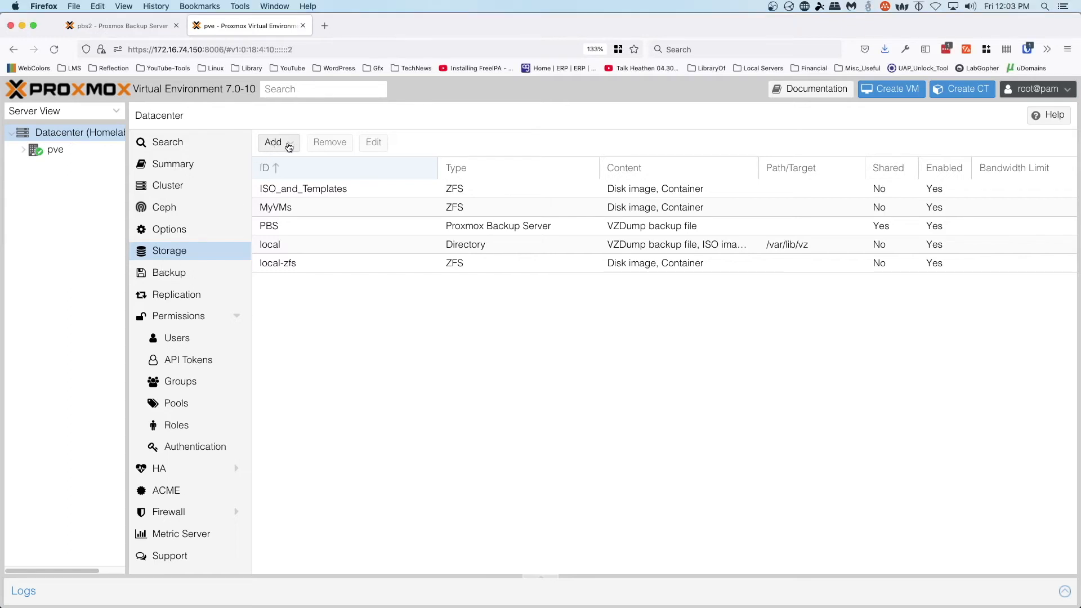
{"action": "left_click", "coordinate": [290, 145]}
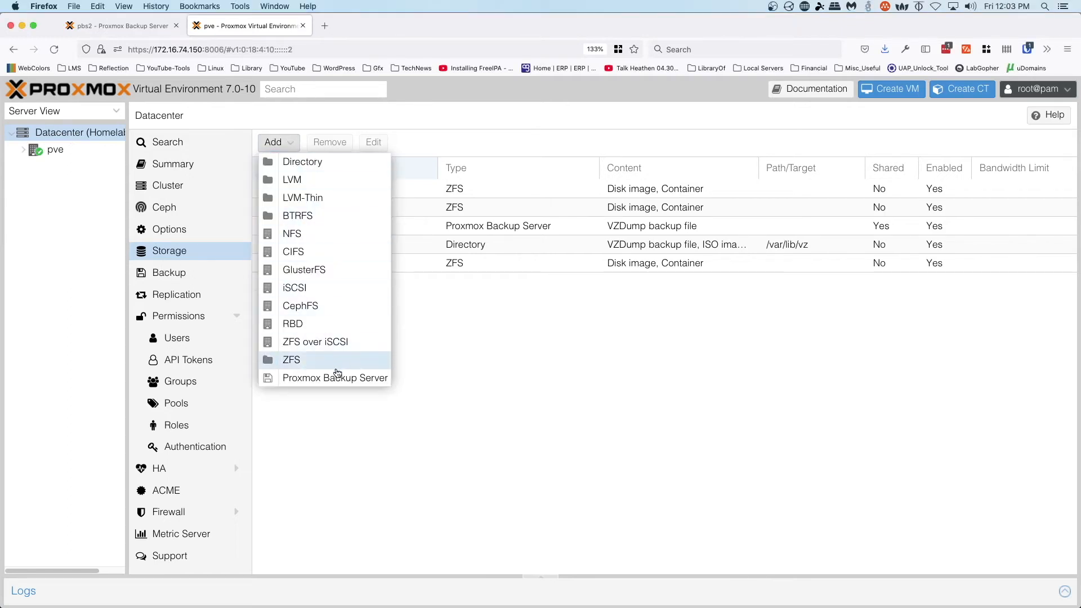
{"action": "left_click", "coordinate": [333, 381]}
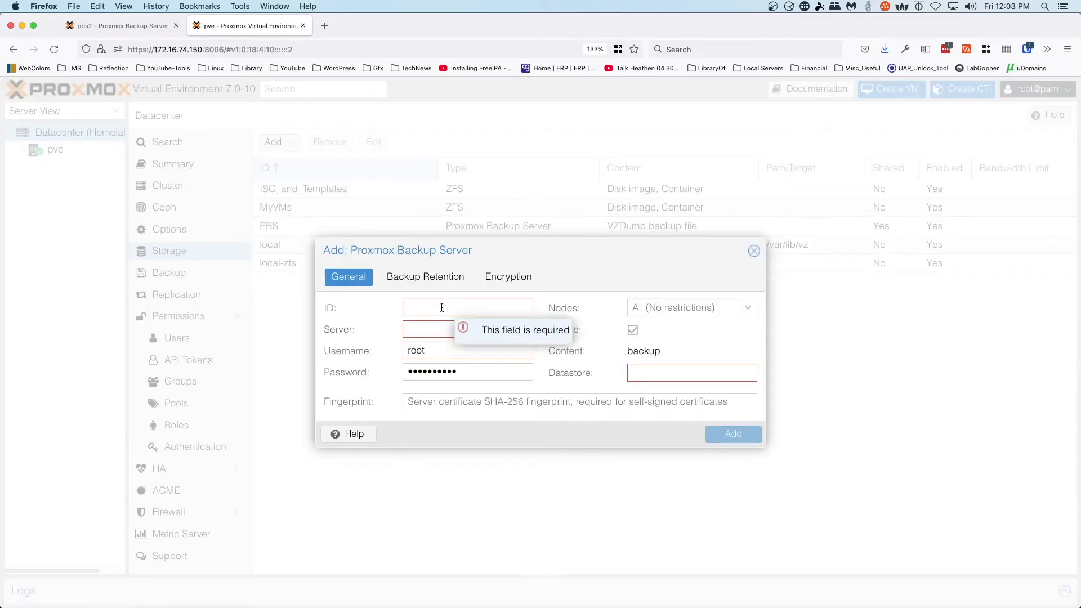
{"action": "type", "text": "PBS_Demo_YT"}
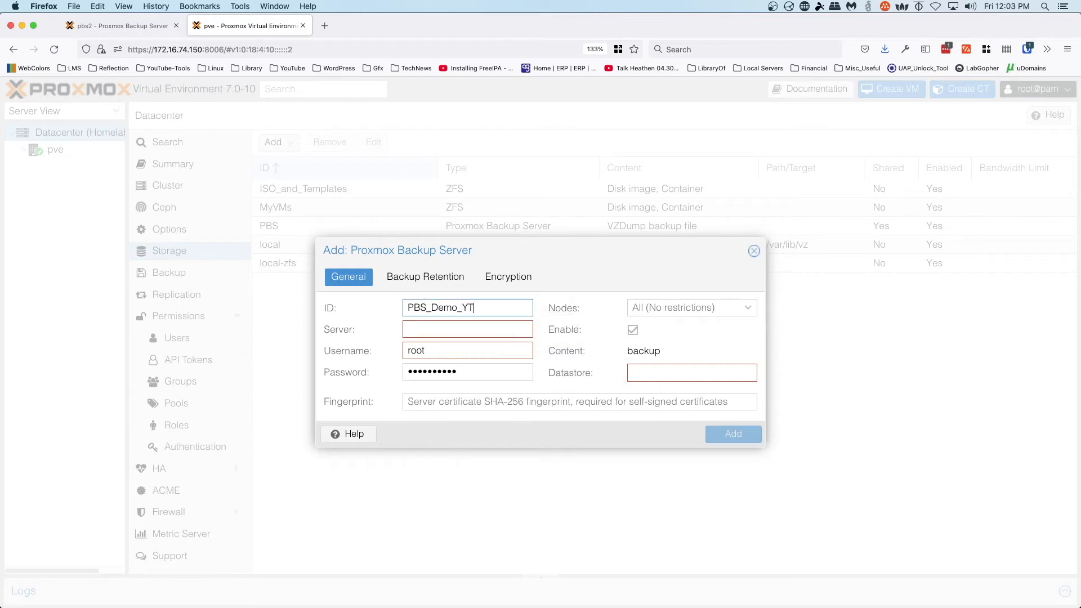
{"action": "left_click", "coordinate": [468, 330]}
{"action": "type", "text": "172.16.74.164"}
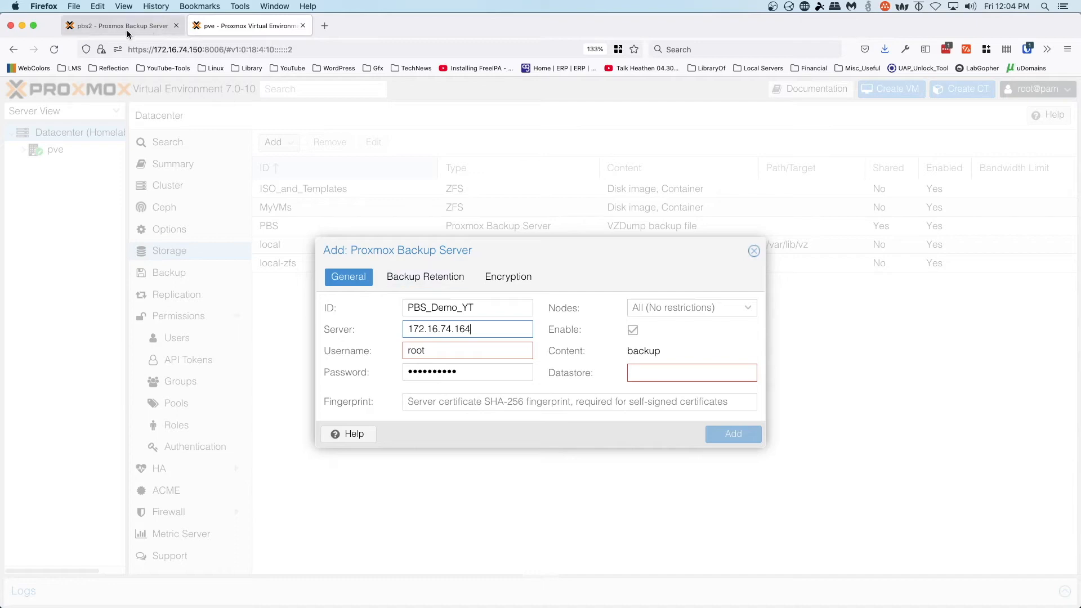
{"action": "left_click", "coordinate": [485, 371]}
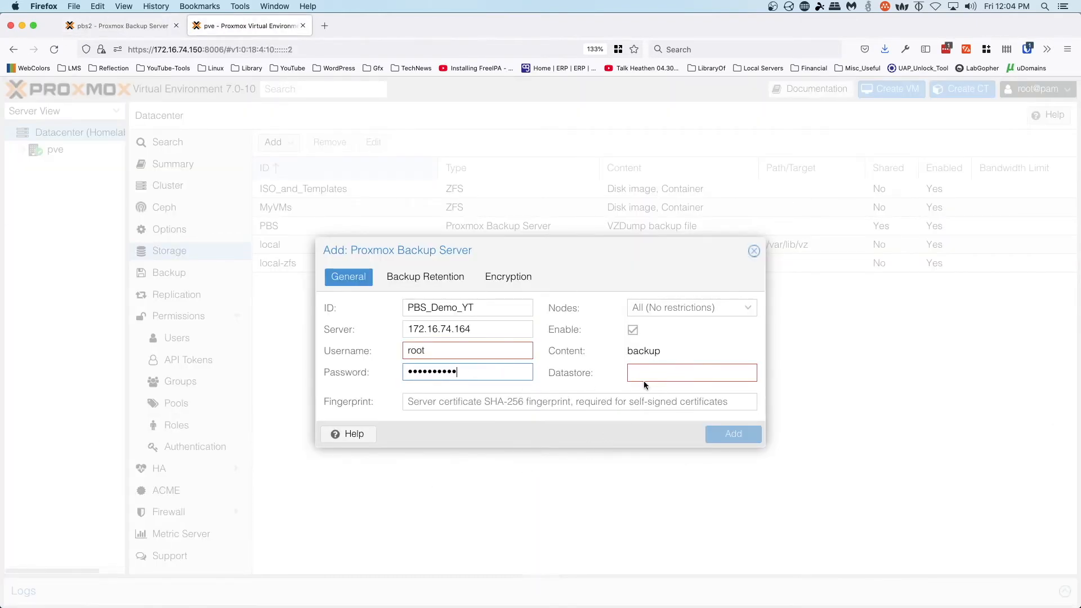
- Check the datastore name on the pbs2 tab and enter DemoBackup as the Datastore
{"action": "left_click", "coordinate": [139, 28]}
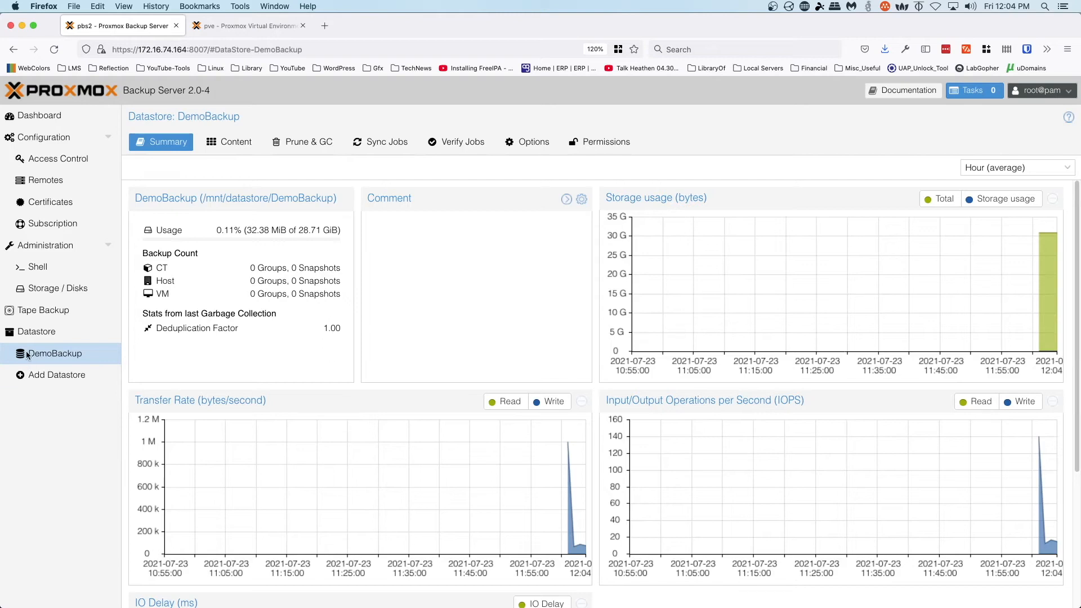
{"action": "left_click", "coordinate": [248, 26]}
{"action": "left_click", "coordinate": [710, 378]}
{"action": "type", "text": "DemoBackup"}
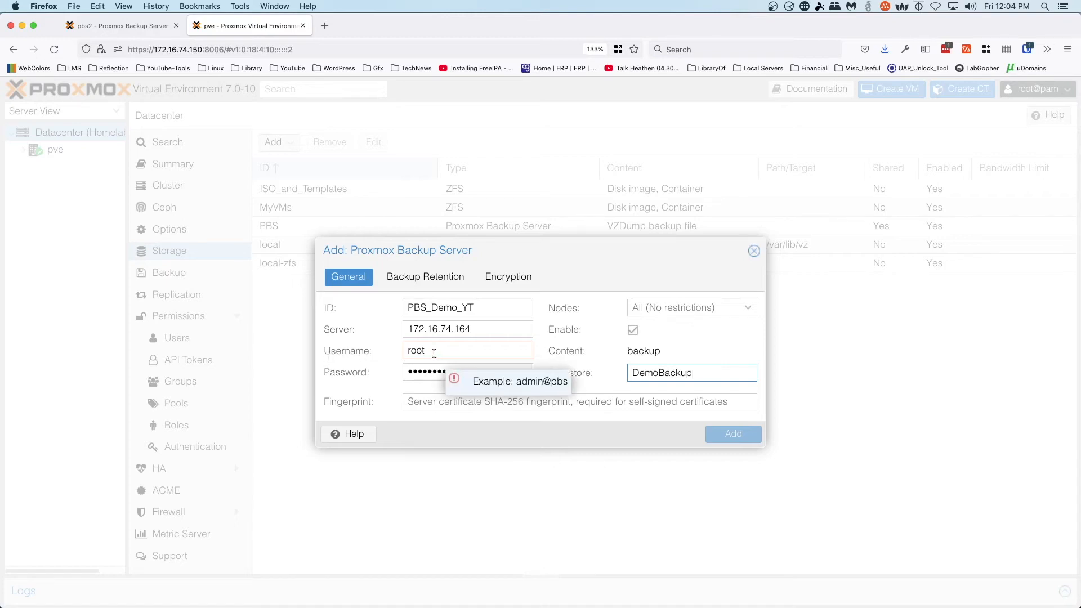
- Submit the storage with username root@pam, dismiss the fingerprint-not-verified error, and return to pbs2
{"action": "left_click", "coordinate": [465, 349]}
{"action": "type", "text": "@"}
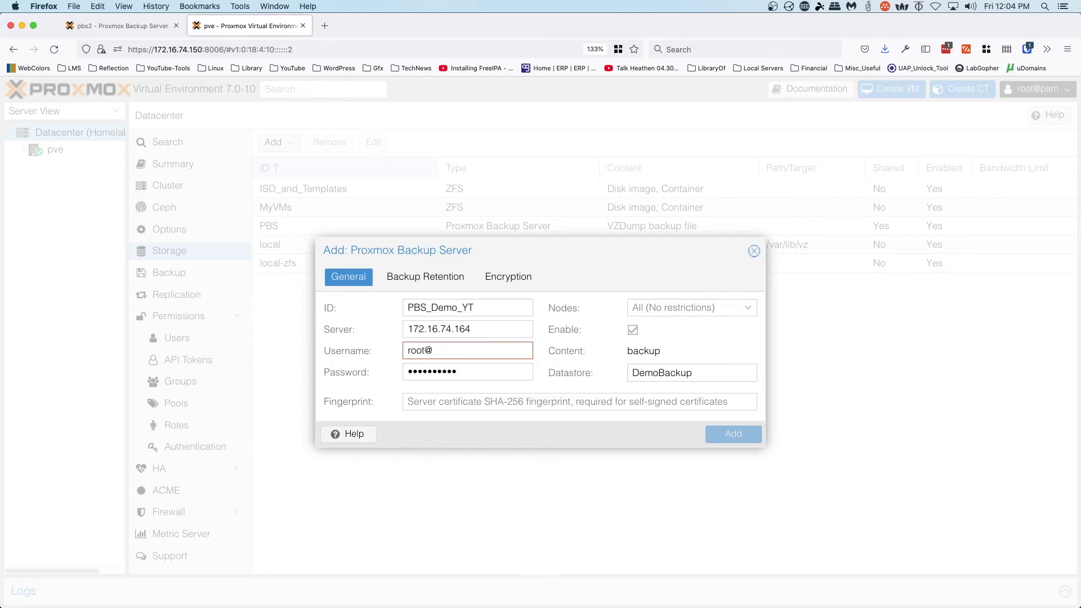
{"action": "type", "text": "pam"}
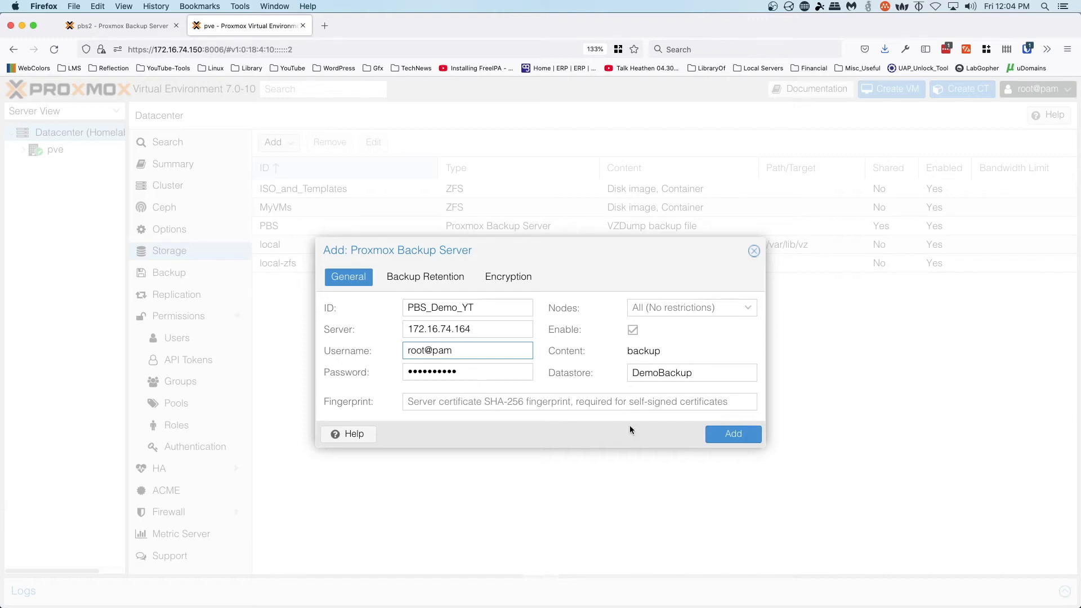
{"action": "left_click", "coordinate": [738, 436]}
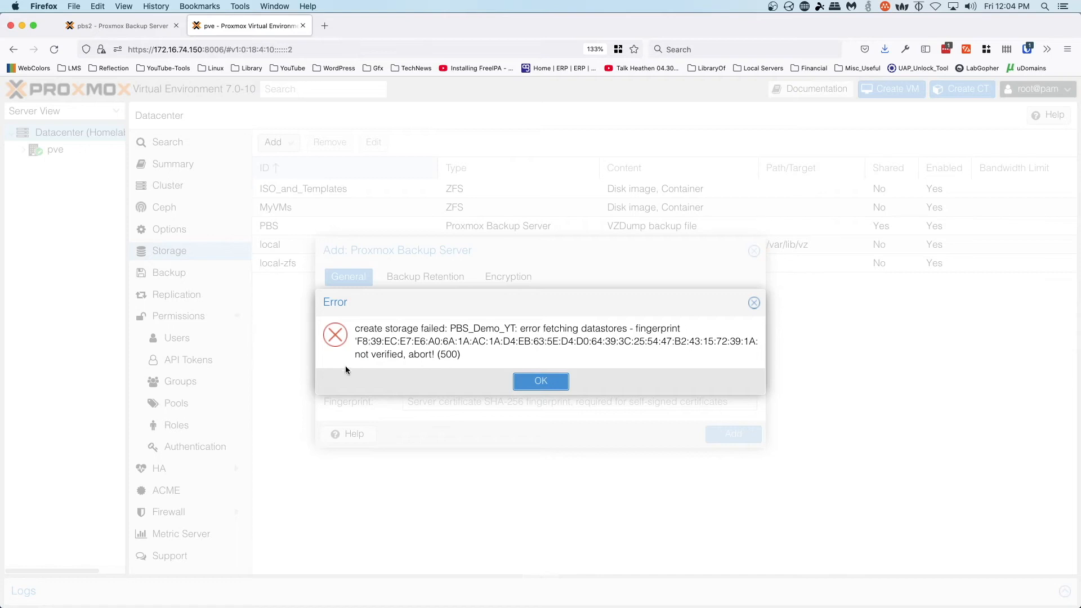
{"action": "left_click", "coordinate": [548, 384]}
{"action": "left_click", "coordinate": [439, 401]}
{"action": "left_click", "coordinate": [158, 29]}
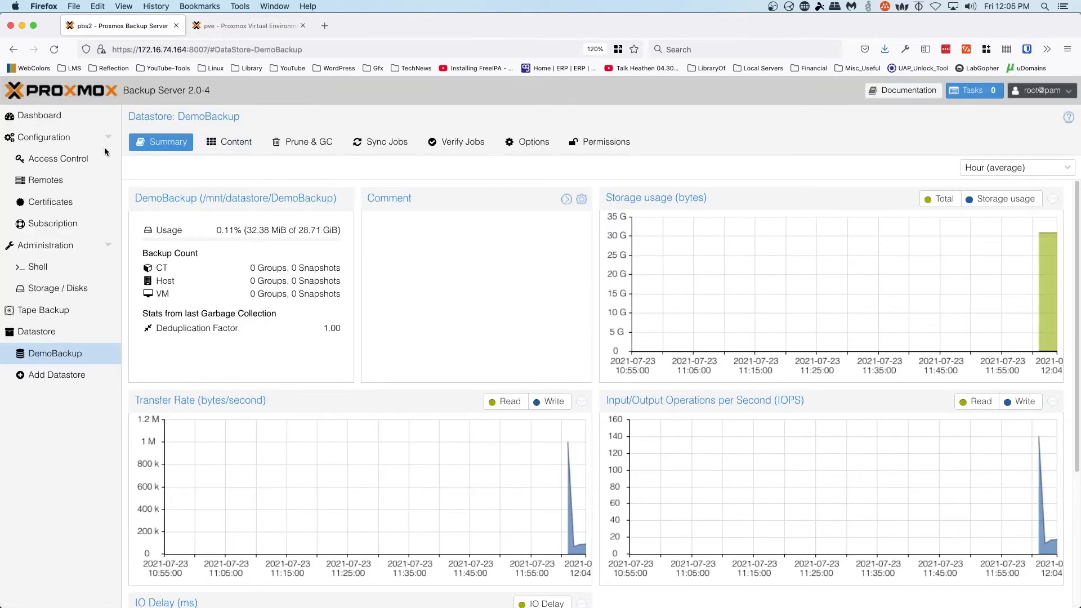
- Copy the pbs2 certificate fingerprint from the Dashboard and return to the PVE storage form
{"action": "left_click", "coordinate": [51, 118]}
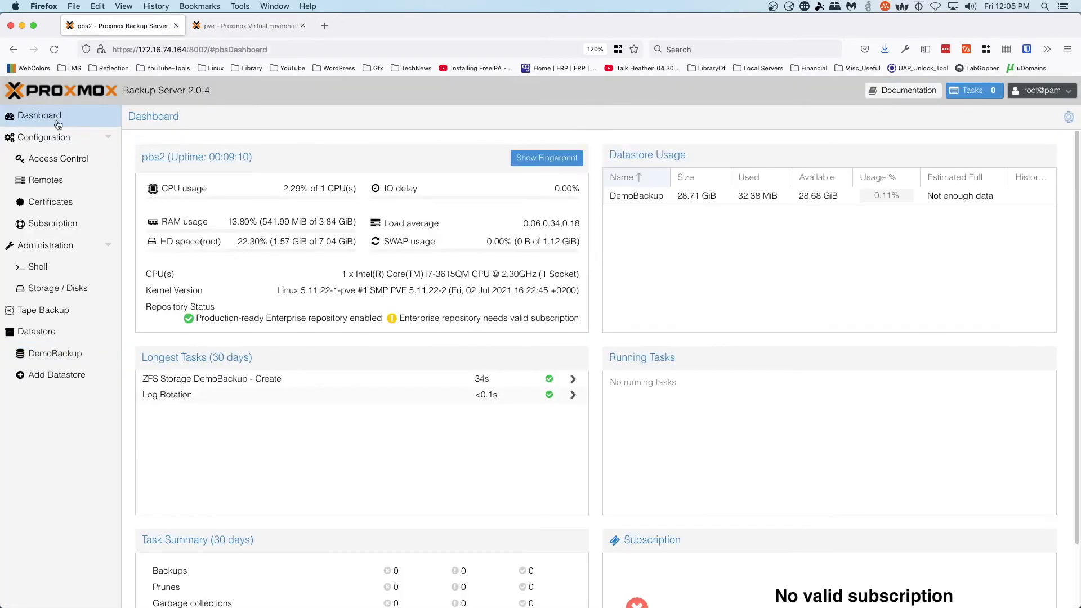
{"action": "left_click", "coordinate": [544, 158]}
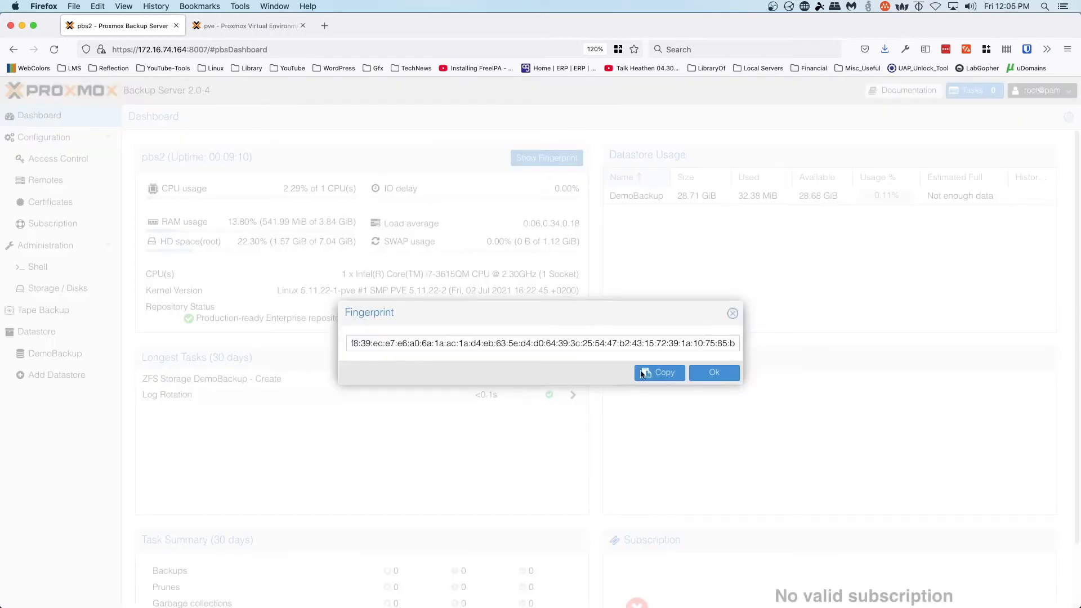
{"action": "left_click", "coordinate": [662, 371]}
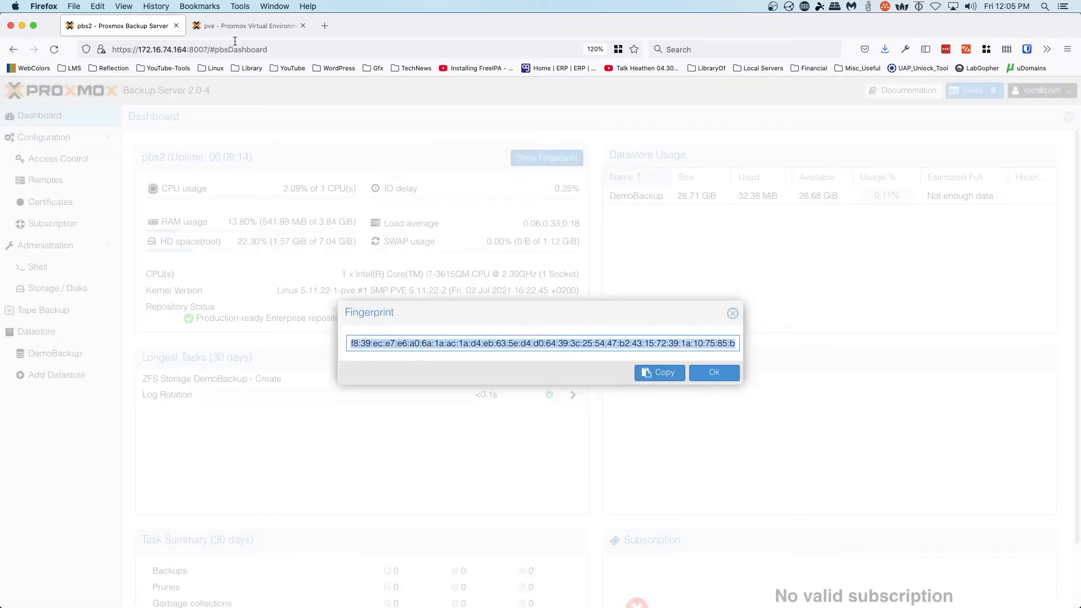
{"action": "left_click", "coordinate": [243, 26]}
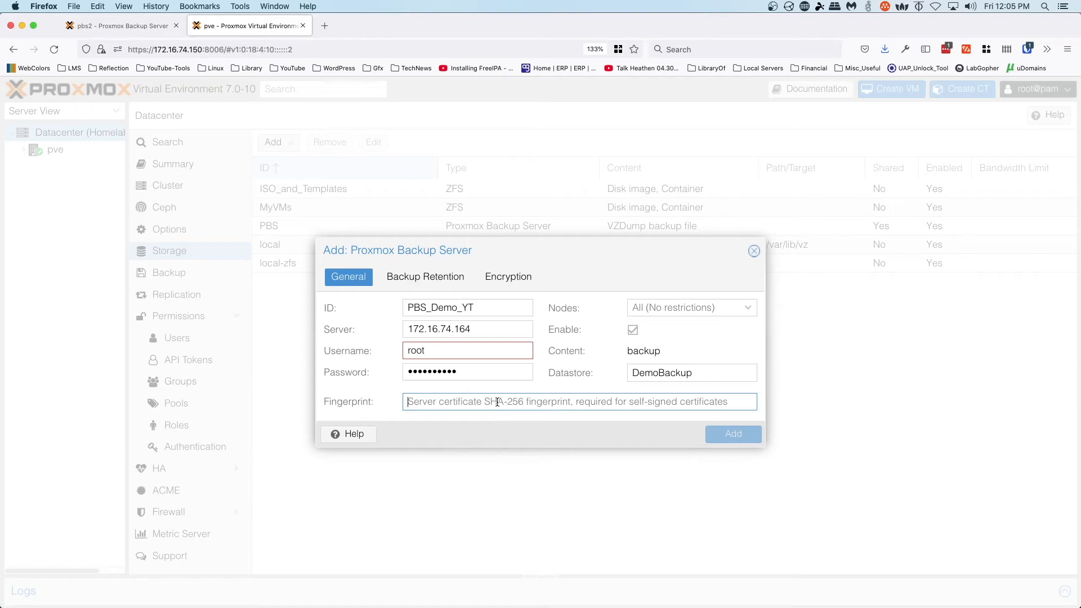
- Paste the fingerprint, set username root@pam, add PBS_Demo_YT, and select it in the storage list
{"action": "key", "text": "super+v"}
{"action": "left_click", "coordinate": [476, 354]}
{"action": "type", "text": "@pam"}
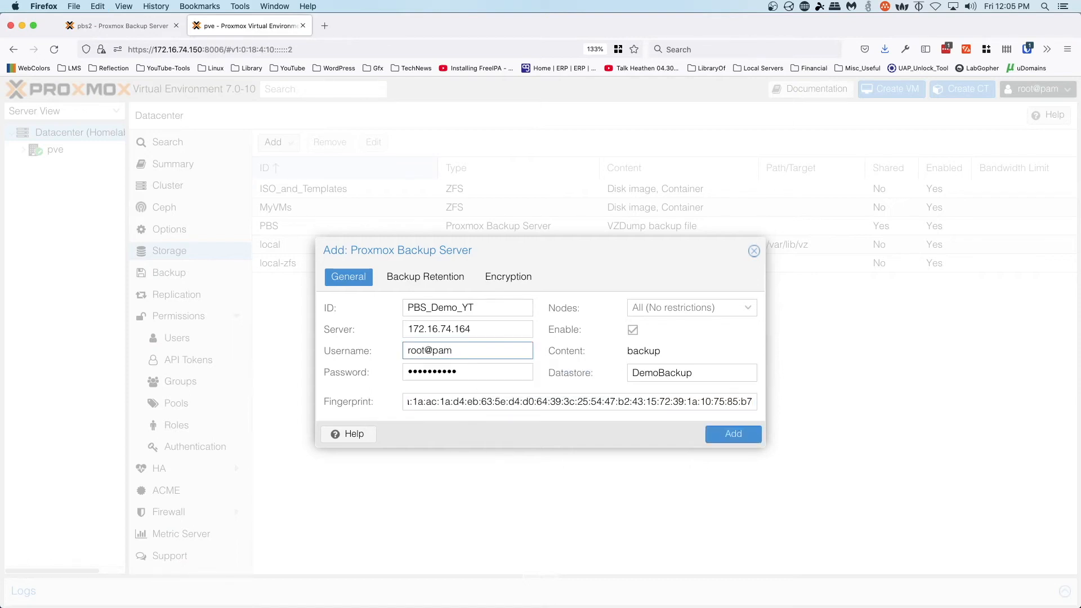
{"action": "left_click", "coordinate": [735, 433]}
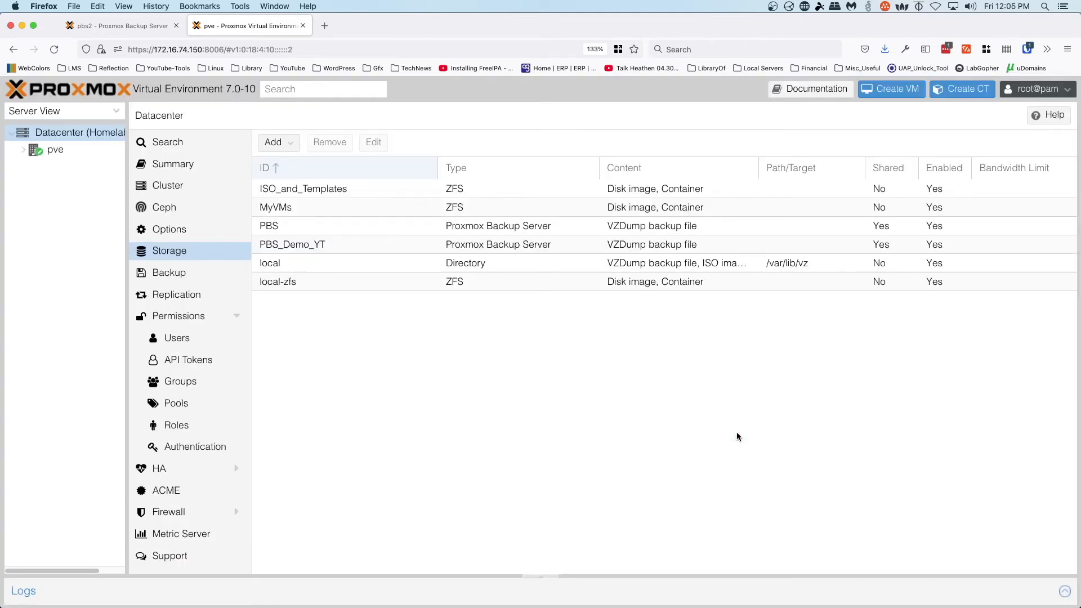
{"action": "left_click", "coordinate": [285, 246]}
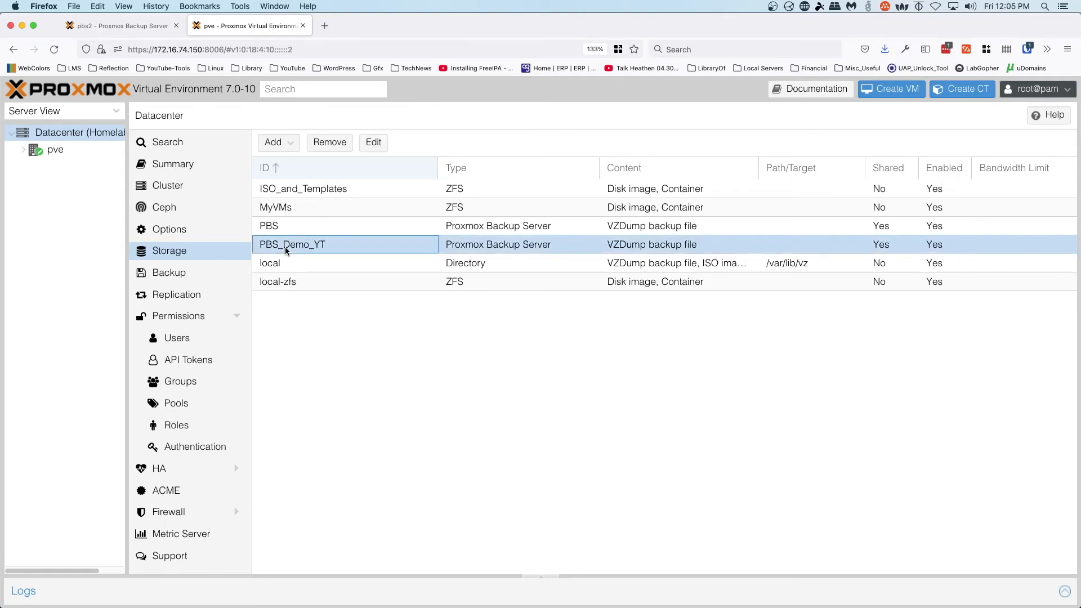
- Start a new datacenter backup job that targets storage PBS_Demo_YT
{"action": "left_click", "coordinate": [163, 274]}
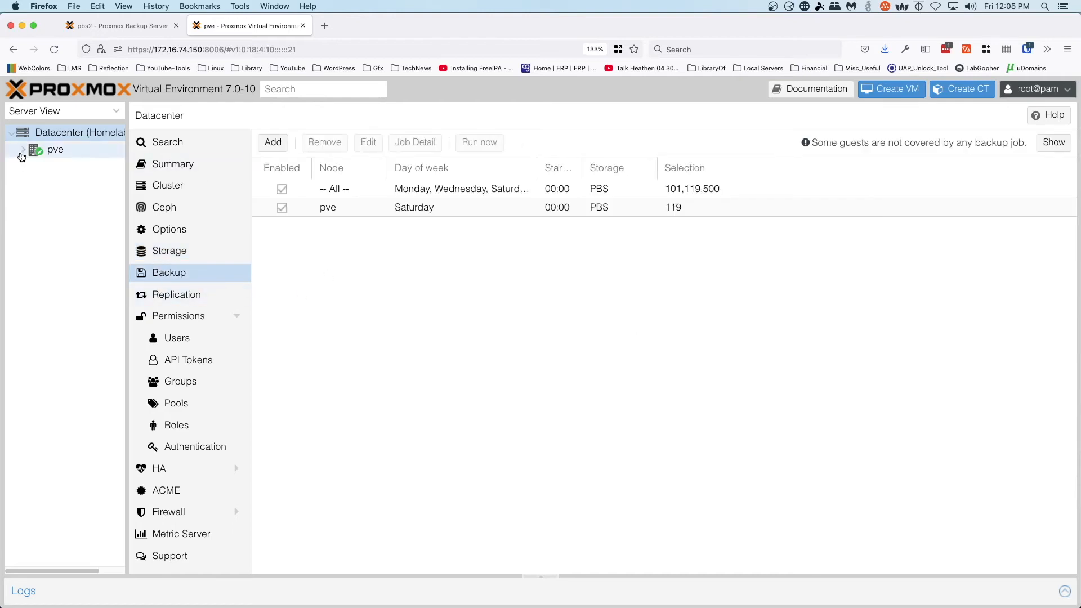
{"action": "left_click", "coordinate": [21, 153]}
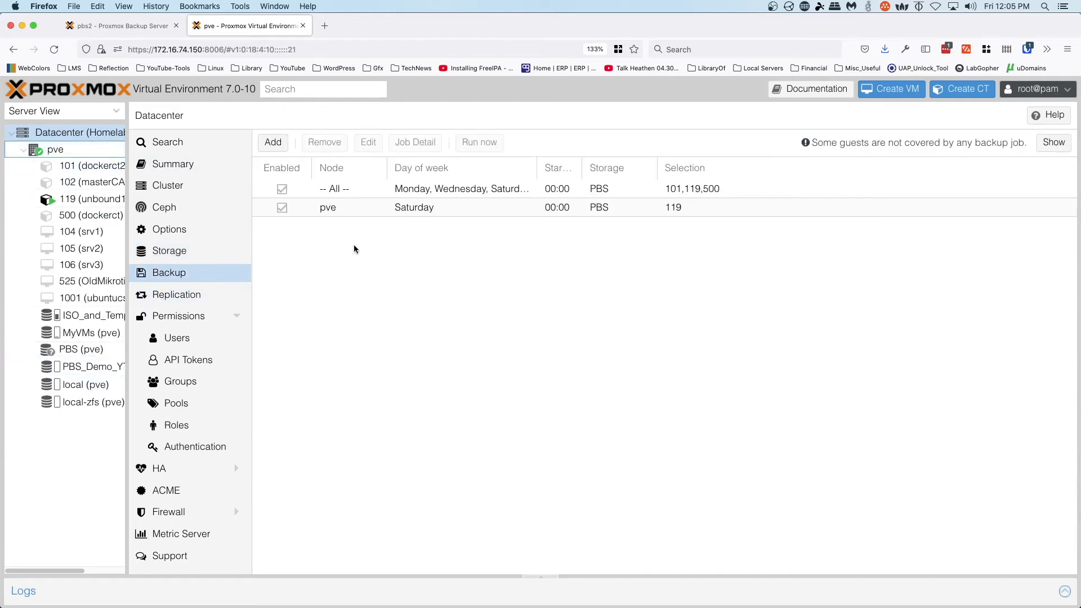
{"action": "left_click", "coordinate": [271, 142]}
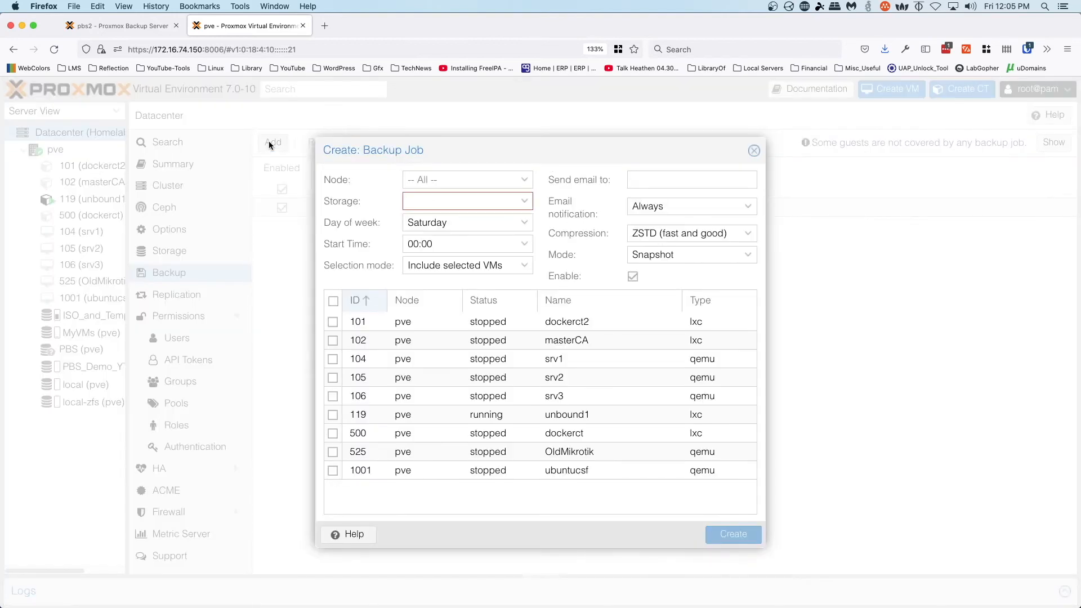
{"action": "left_click", "coordinate": [523, 203]}
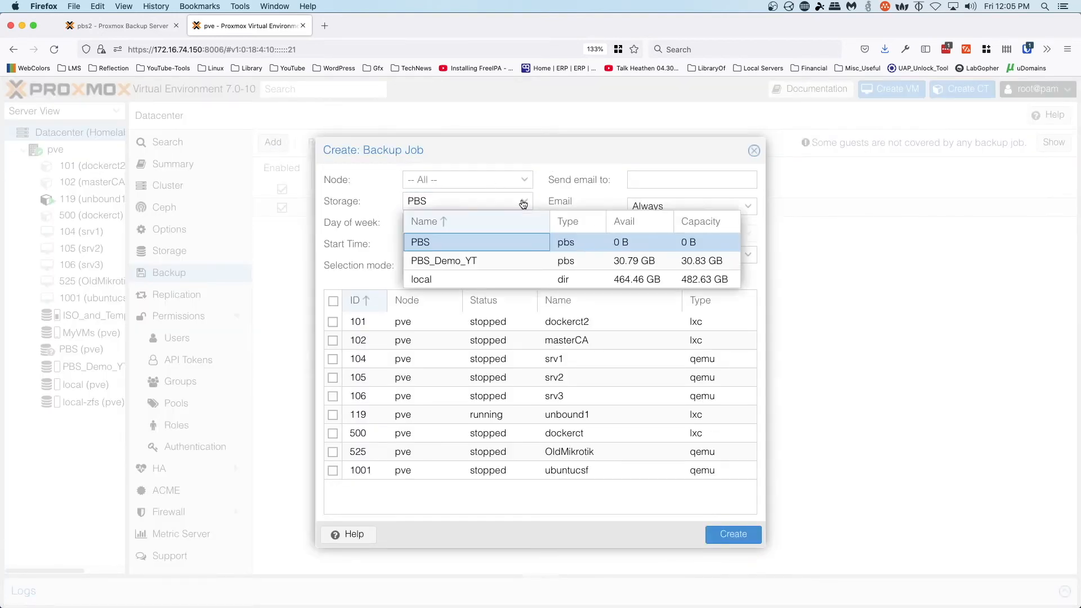
{"action": "left_click", "coordinate": [439, 262]}
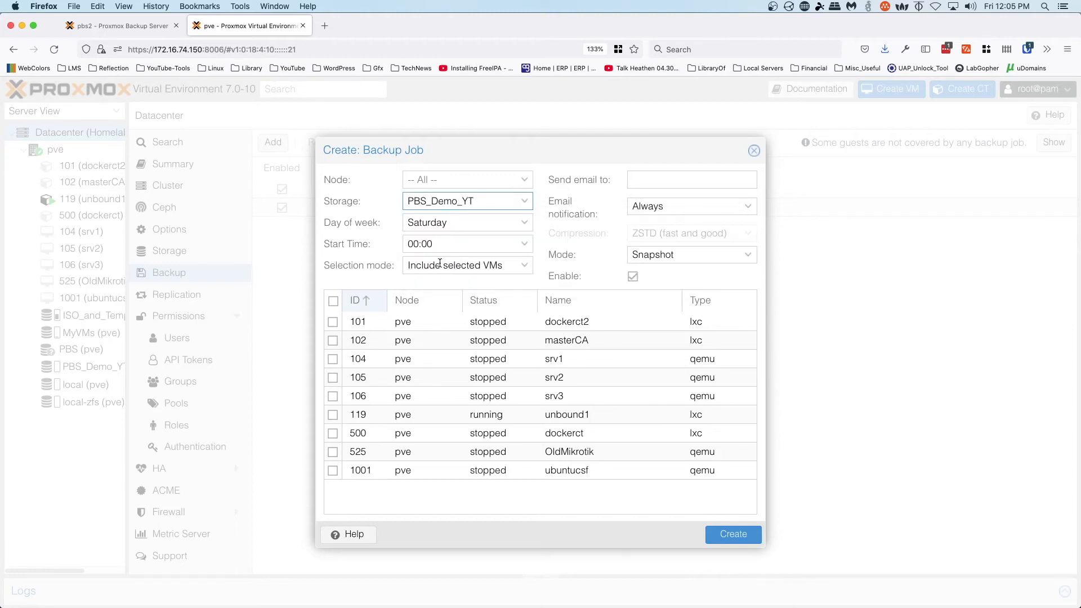
- Schedule the job for Friday only and keep the Include selected VMs mode
{"action": "left_click", "coordinate": [524, 223]}
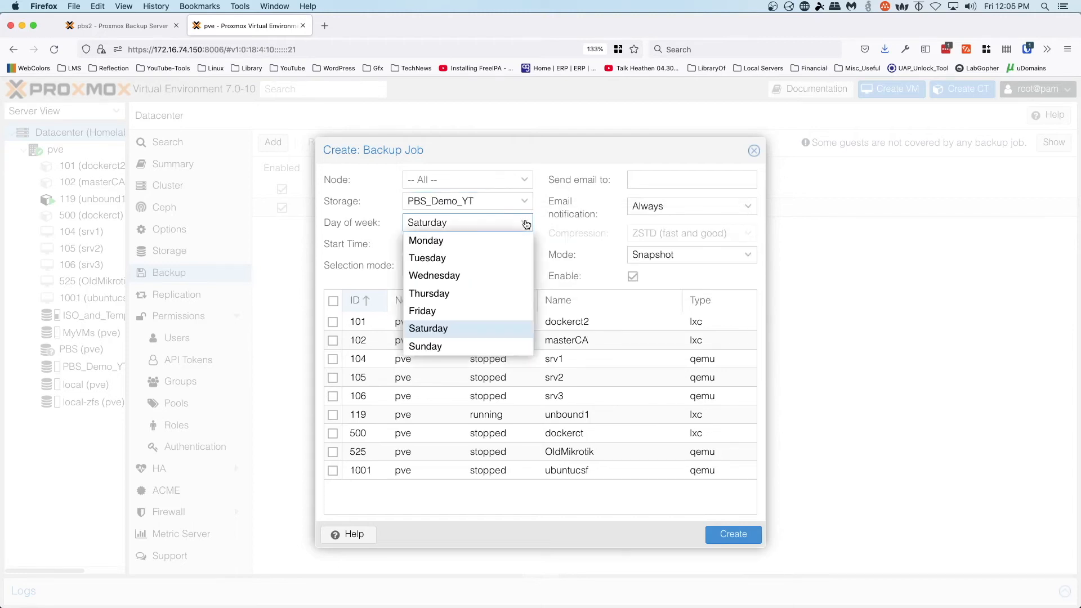
{"action": "left_click", "coordinate": [458, 312]}
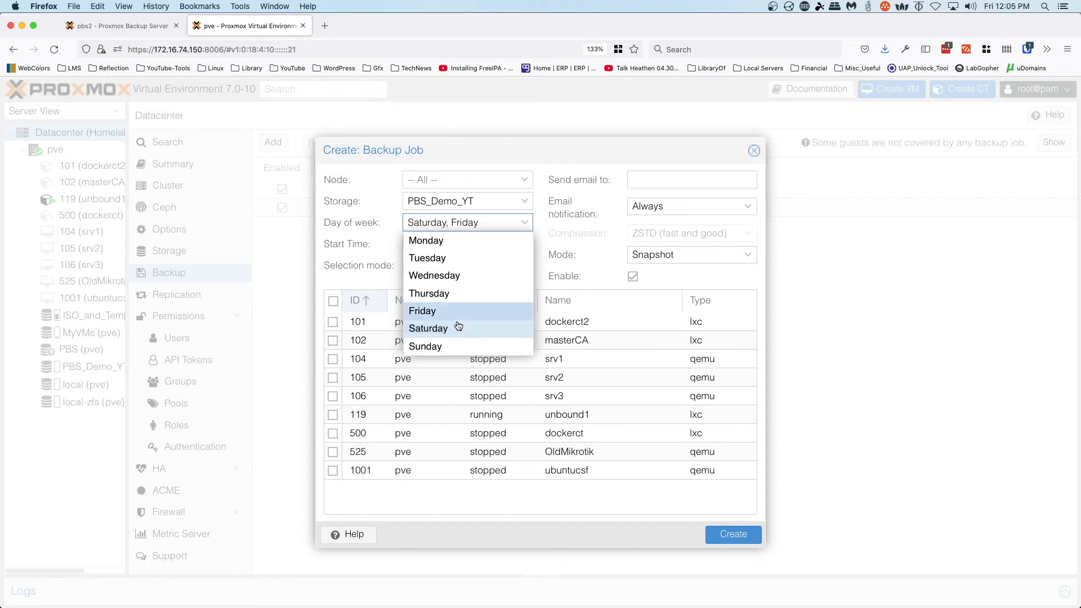
{"action": "left_click", "coordinate": [455, 330]}
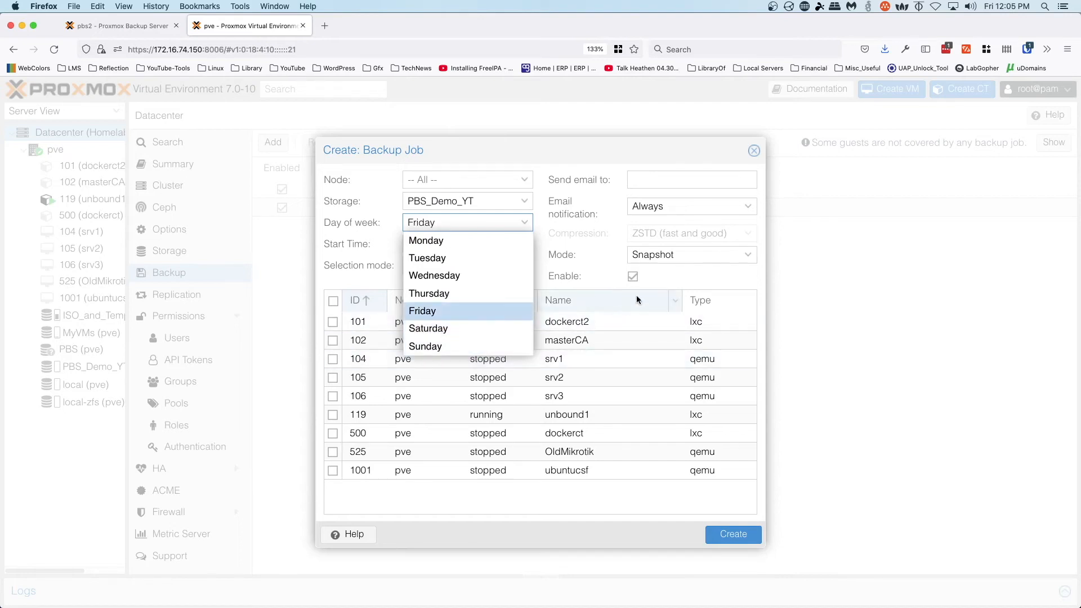
{"action": "left_click", "coordinate": [597, 248]}
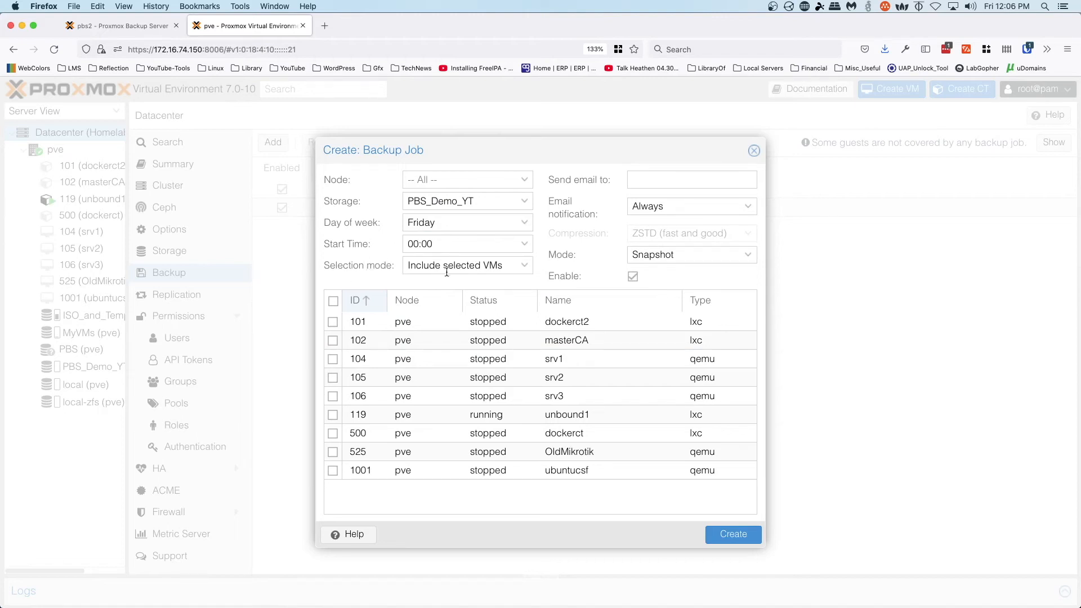
{"action": "left_click", "coordinate": [523, 269]}
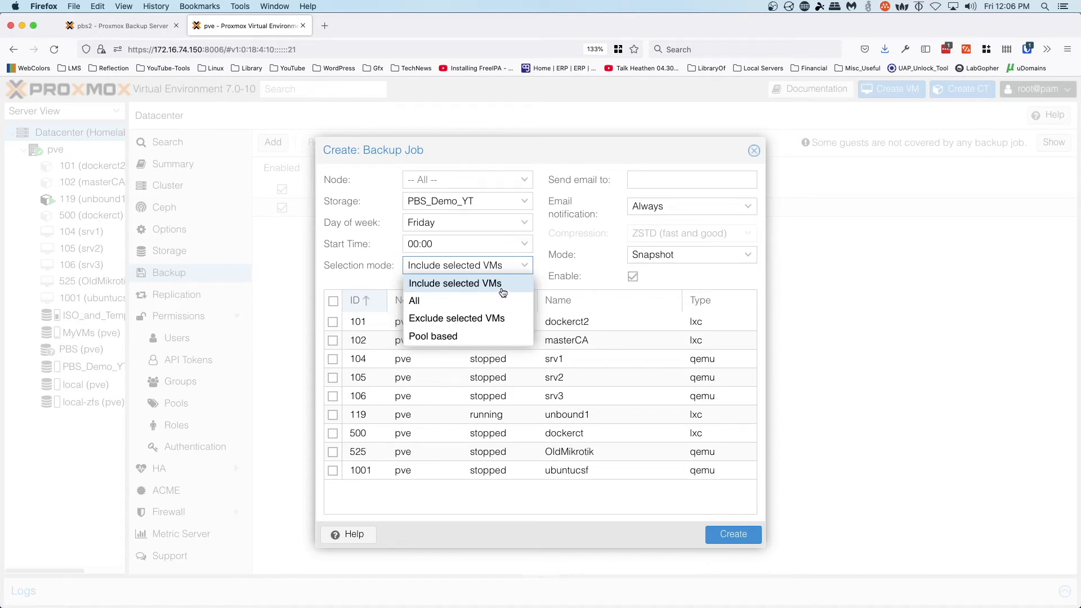
{"action": "left_click", "coordinate": [539, 265]}
- Enter a notification e-mail sent on failure only, keep Snapshot mode, tick container 119, and create the job
{"action": "left_click", "coordinate": [656, 181]}
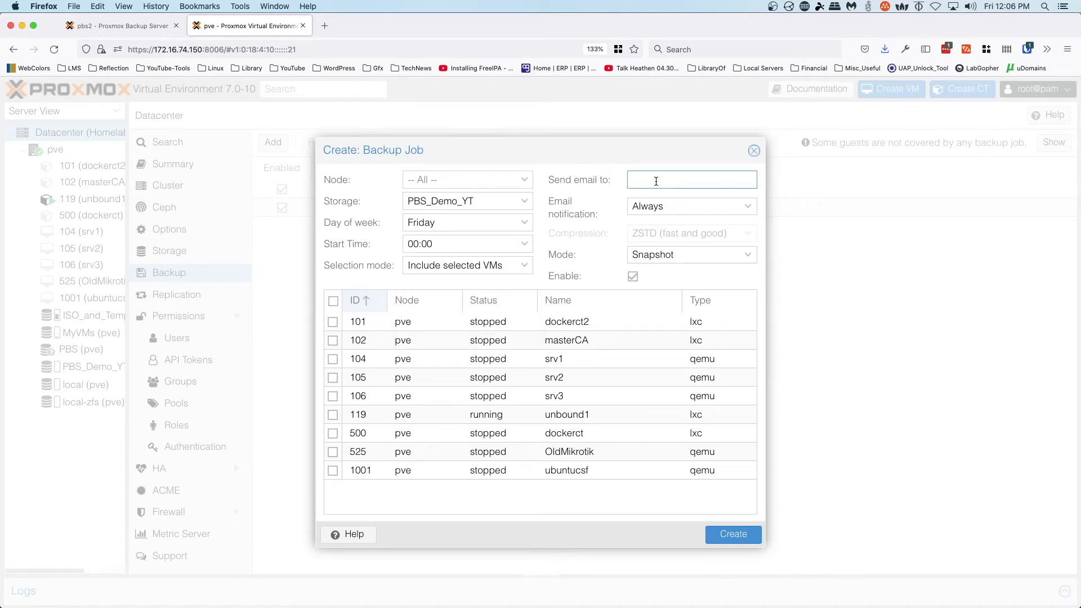
{"action": "left_click", "coordinate": [705, 208]}
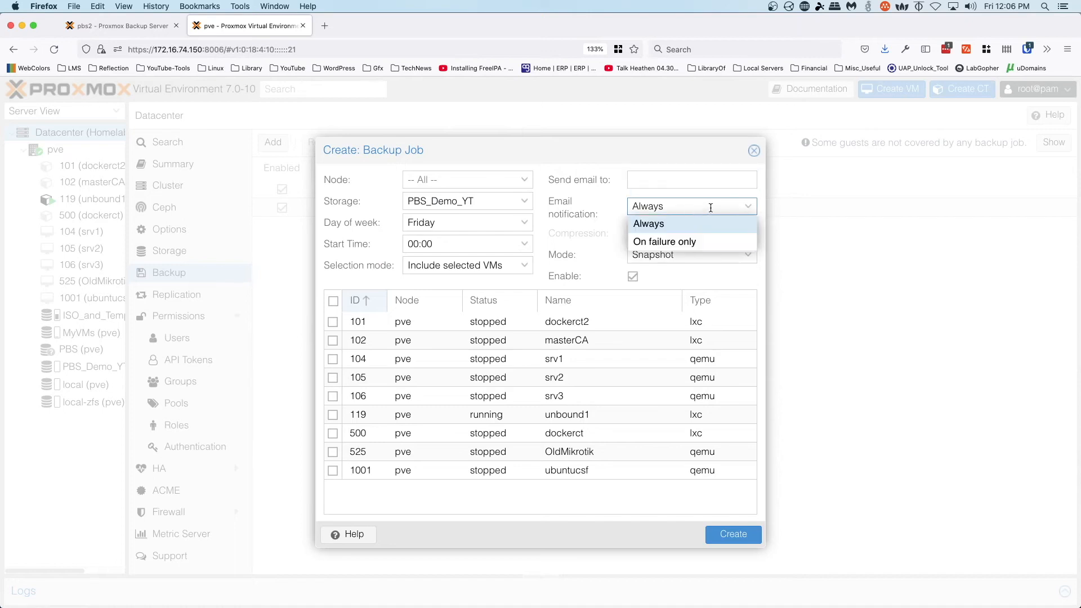
{"action": "left_click", "coordinate": [688, 241]}
{"action": "left_click", "coordinate": [675, 180]}
{"action": "type", "text": "yt@example.com"}
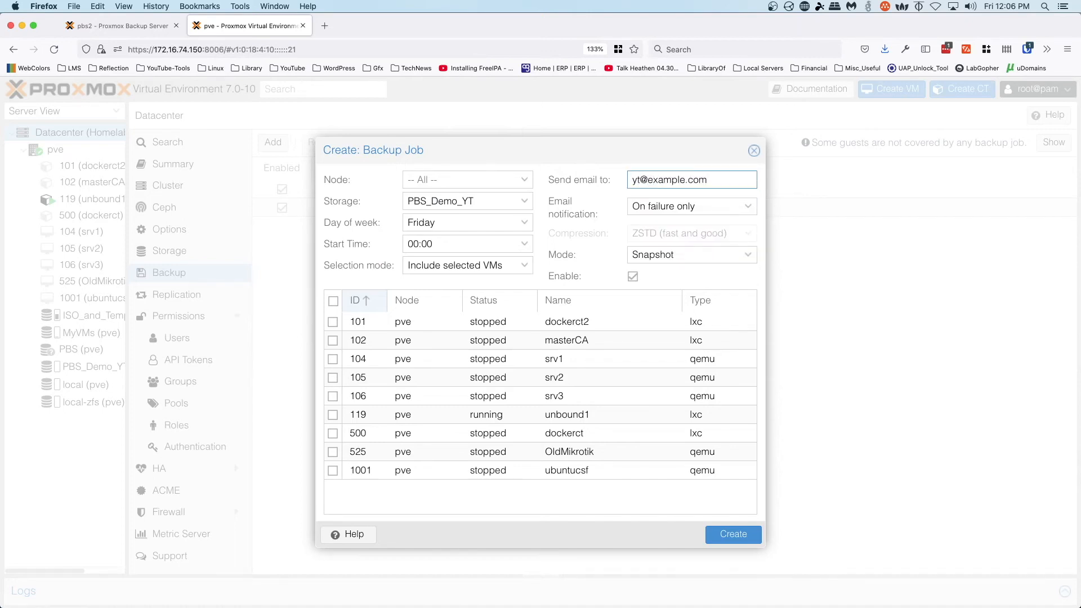
{"action": "left_click", "coordinate": [713, 256]}
{"action": "left_click", "coordinate": [714, 257]}
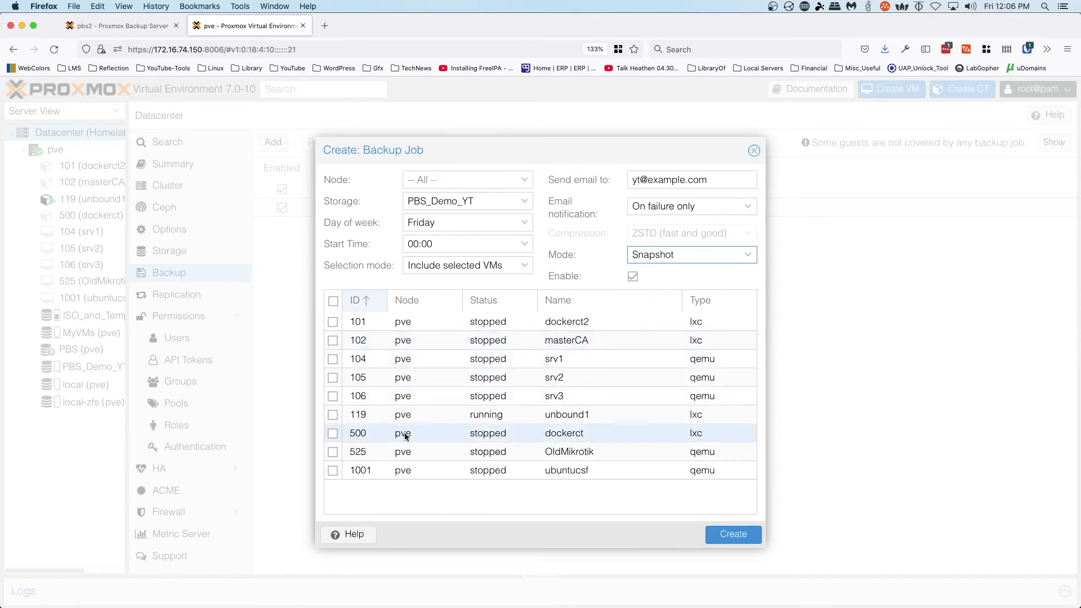
{"action": "left_click", "coordinate": [333, 415]}
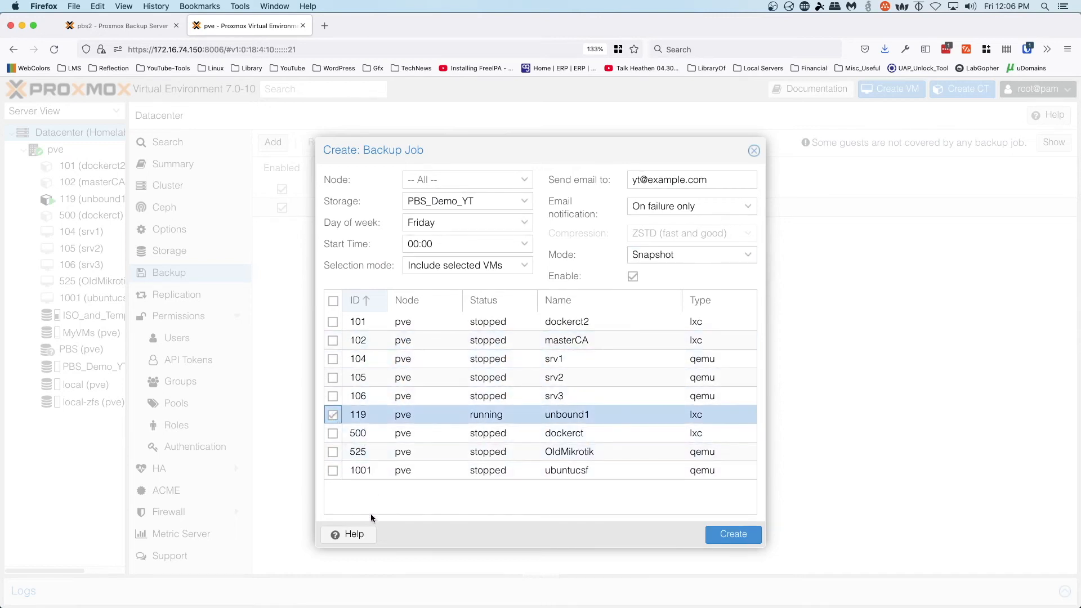
{"action": "left_click", "coordinate": [732, 537]}
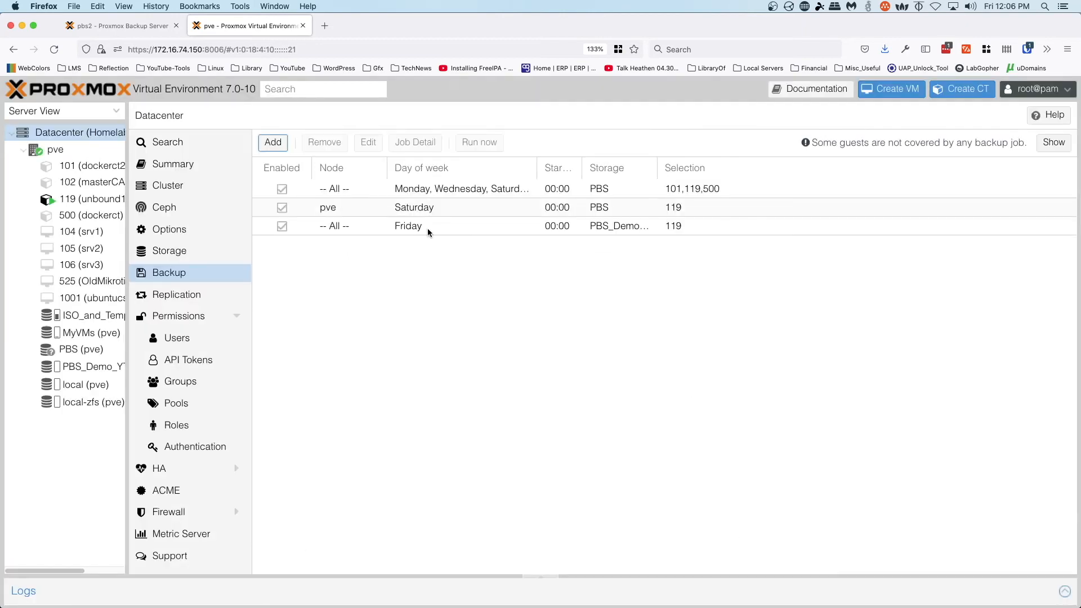
- Restrict the Friday backup job to node pve, then choose Run now for it
{"action": "left_click", "coordinate": [427, 228]}
{"action": "left_click", "coordinate": [368, 142]}
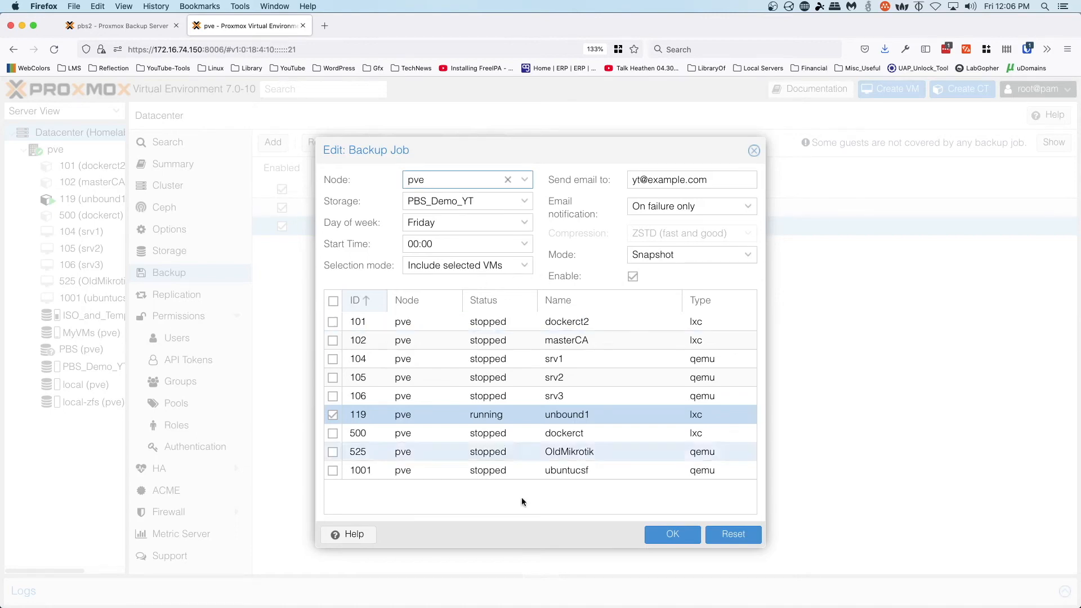
{"action": "left_click", "coordinate": [673, 534]}
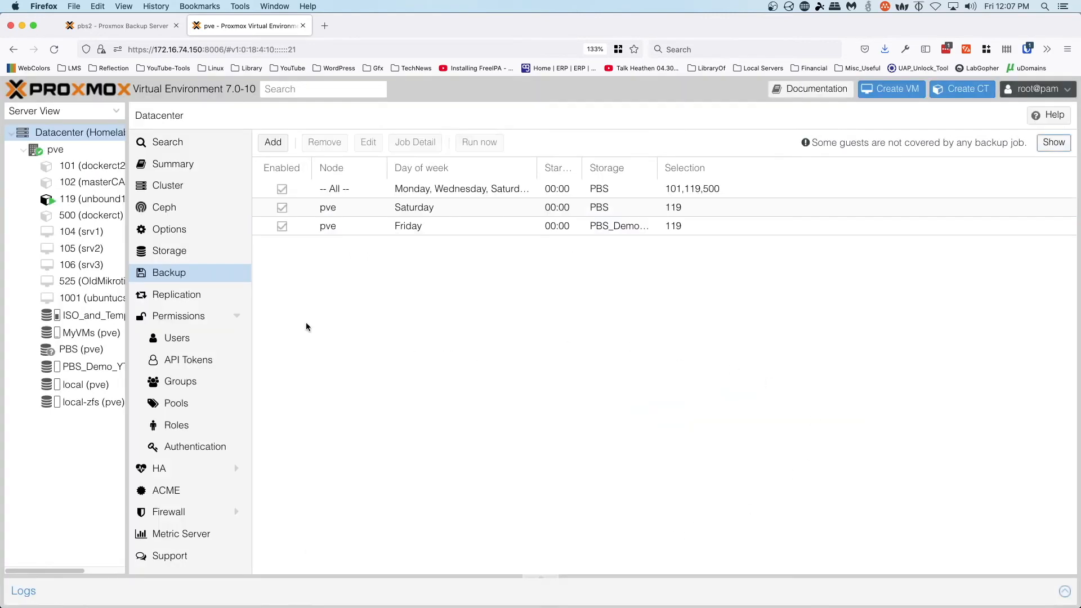
{"action": "left_click", "coordinate": [459, 227]}
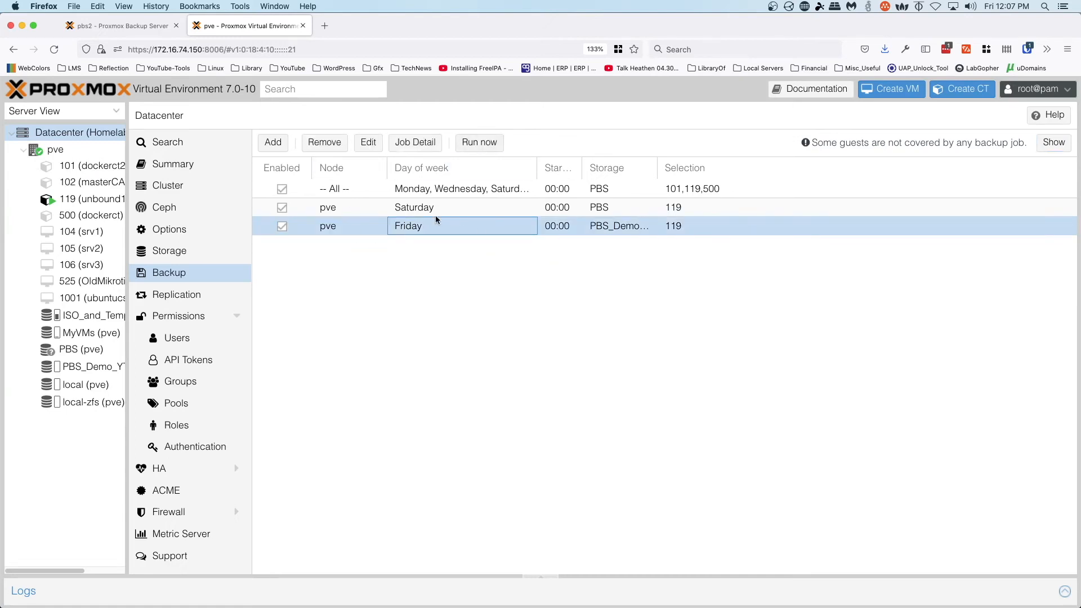
{"action": "left_click", "coordinate": [479, 143]}
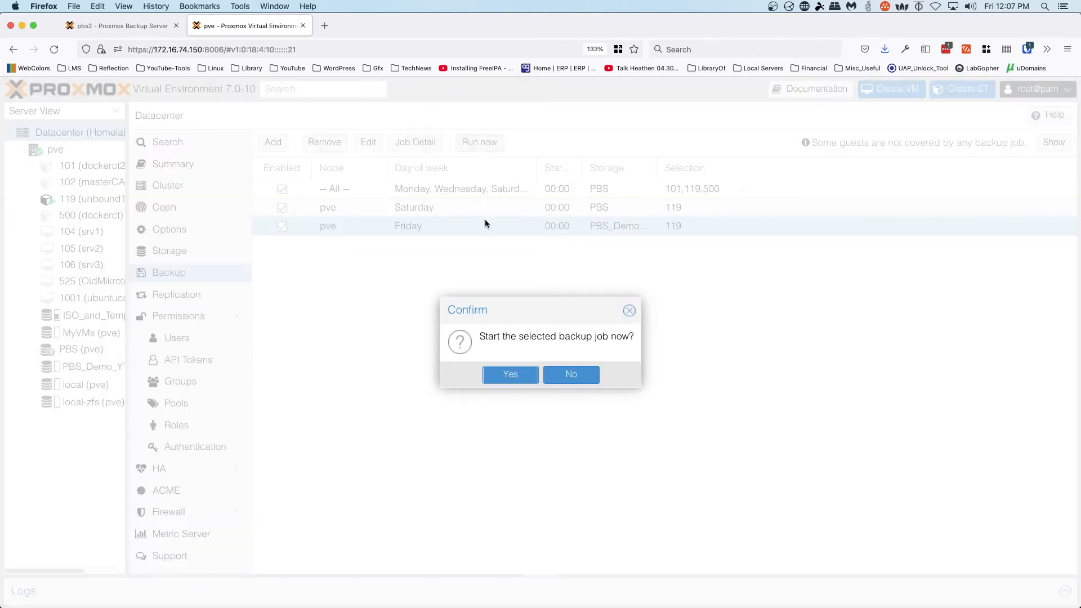
- Confirm the run, check the running ct/119 task on the Backup Server, then return to Proxmox VE
{"action": "left_click", "coordinate": [512, 374]}
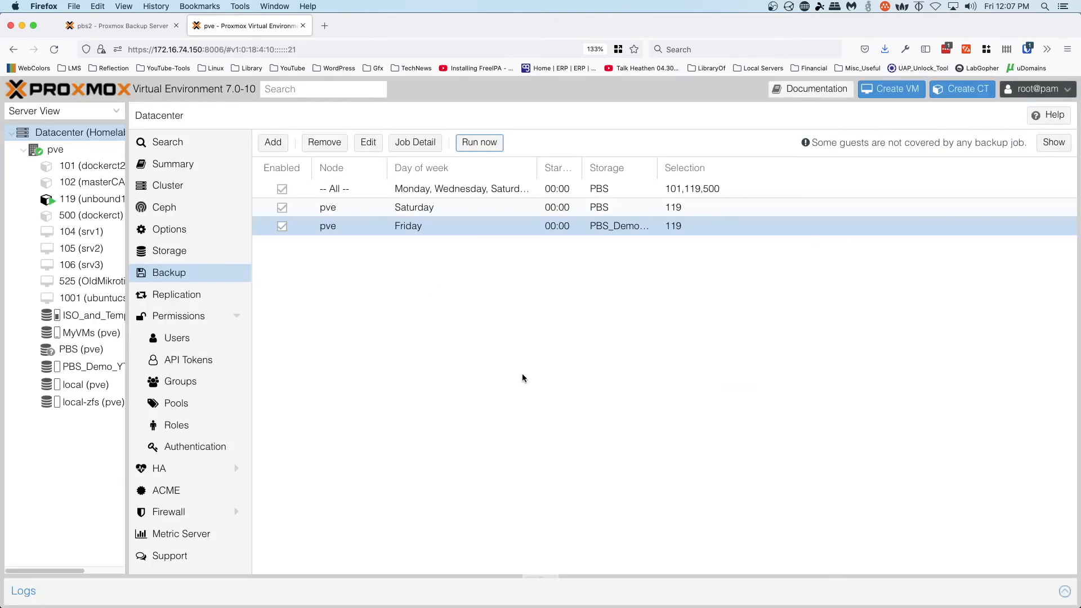
{"action": "left_click", "coordinate": [128, 26]}
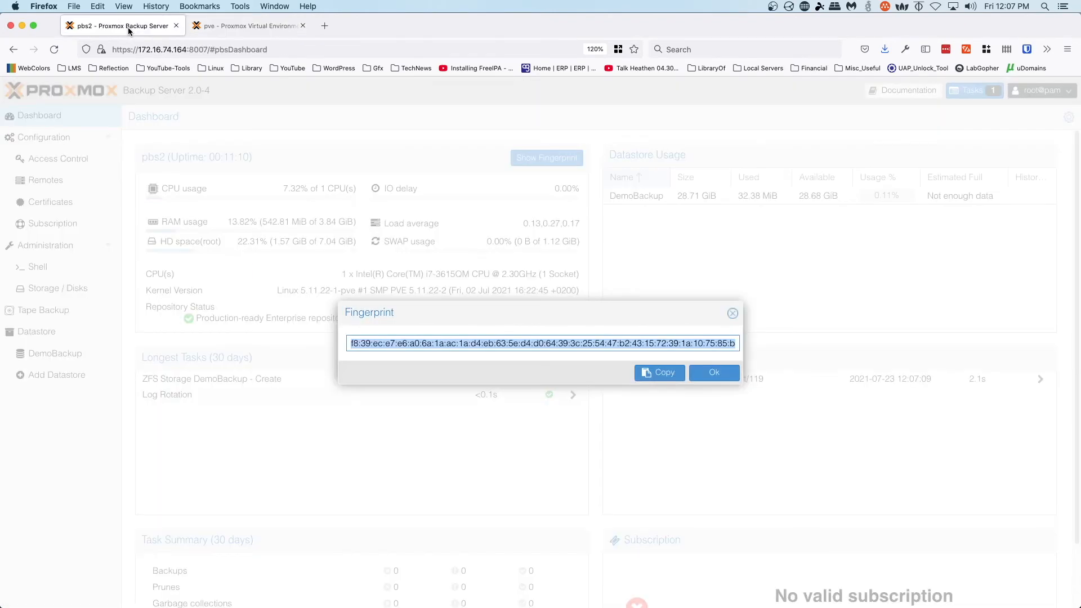
{"action": "left_click", "coordinate": [731, 313]}
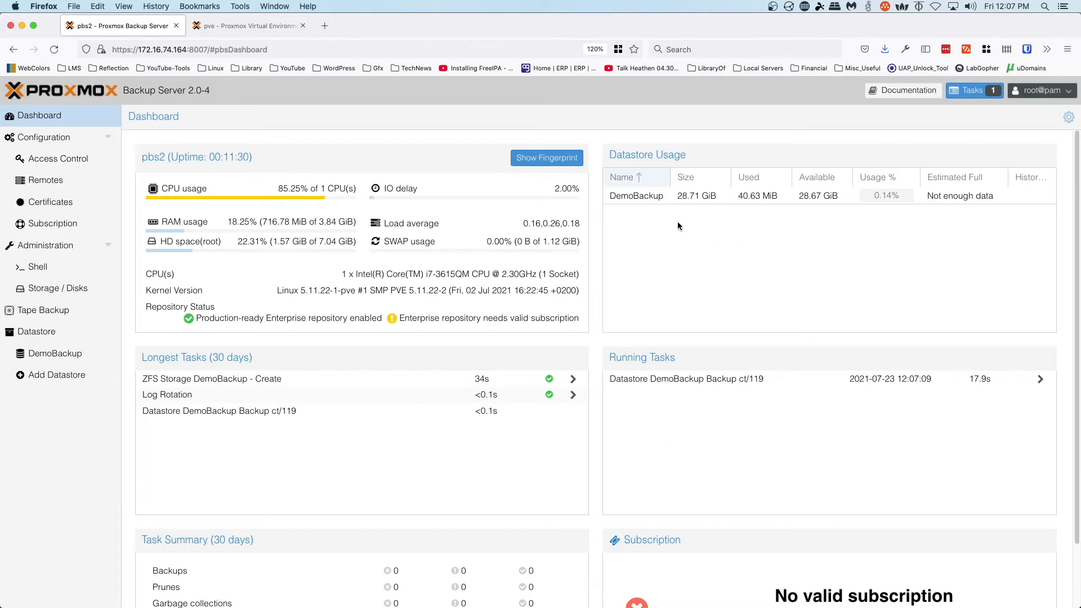
{"action": "scroll", "coordinate": [589, 393], "scroll_direction": "down", "scroll_amount": 2}
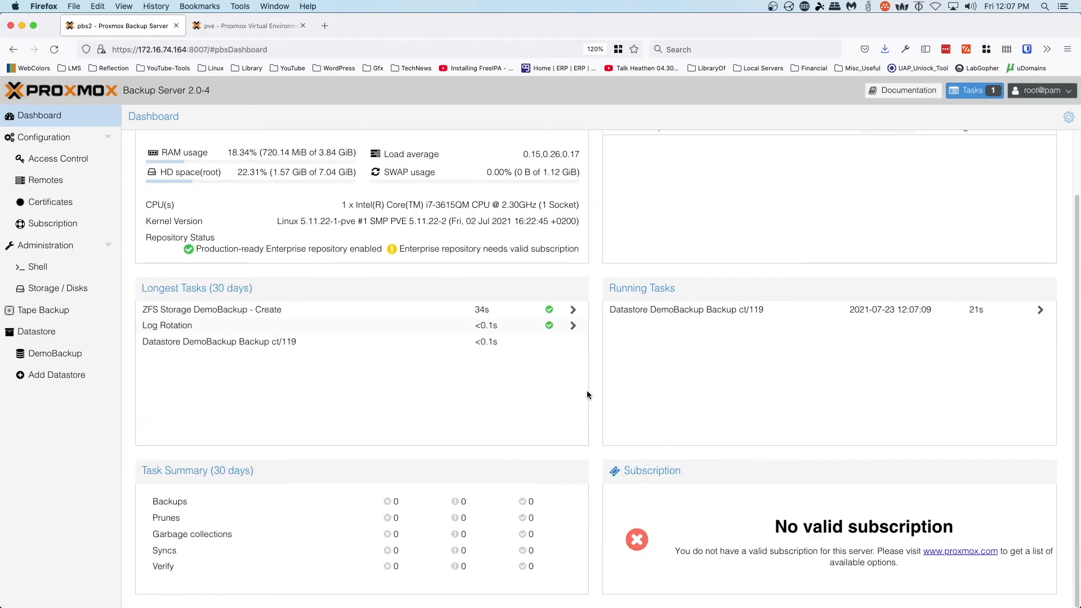
{"action": "scroll", "coordinate": [349, 332], "scroll_direction": "up", "scroll_amount": 2}
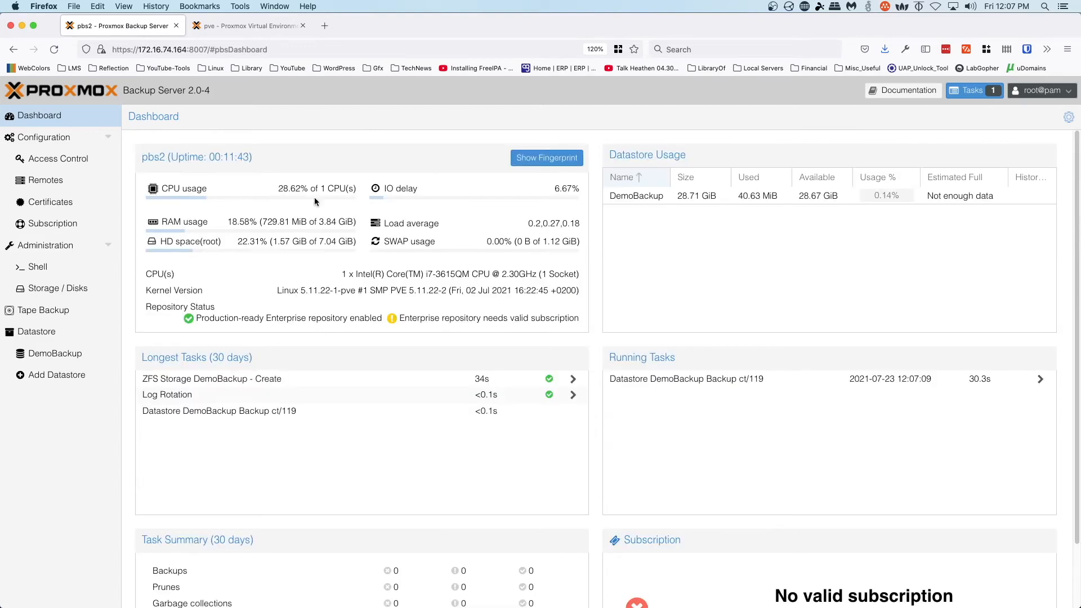
{"action": "left_click", "coordinate": [251, 28]}
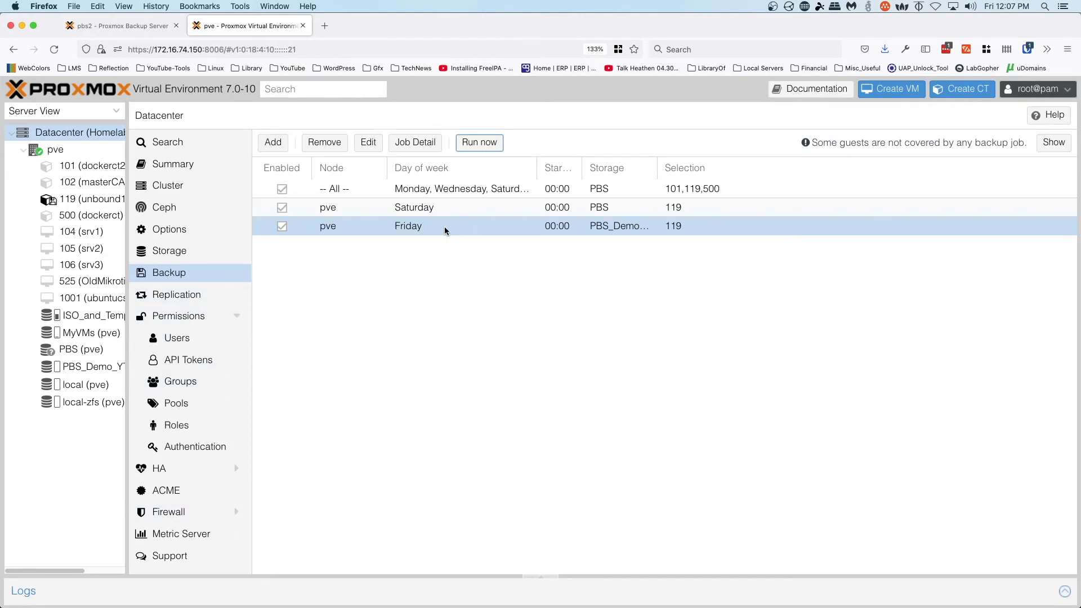
{"action": "left_click", "coordinate": [416, 144]}
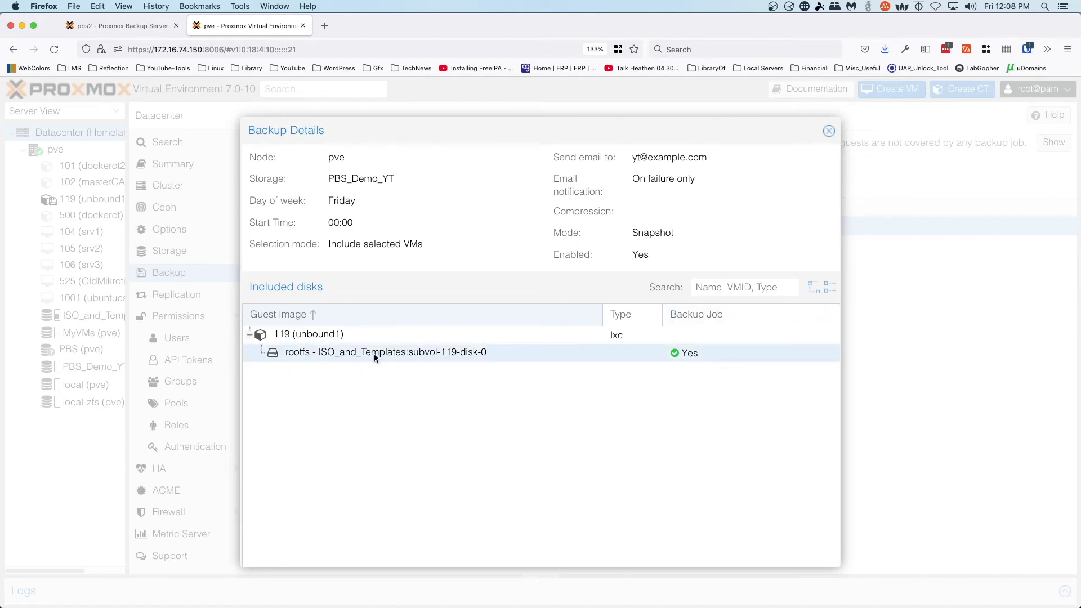
{"action": "left_click", "coordinate": [312, 336]}
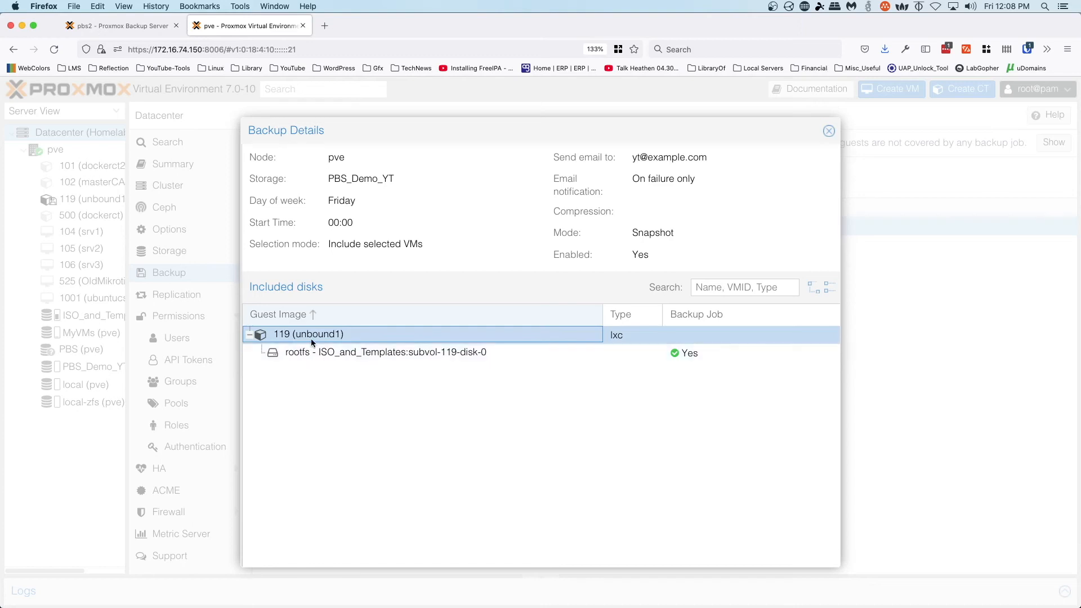
{"action": "left_click", "coordinate": [828, 132]}
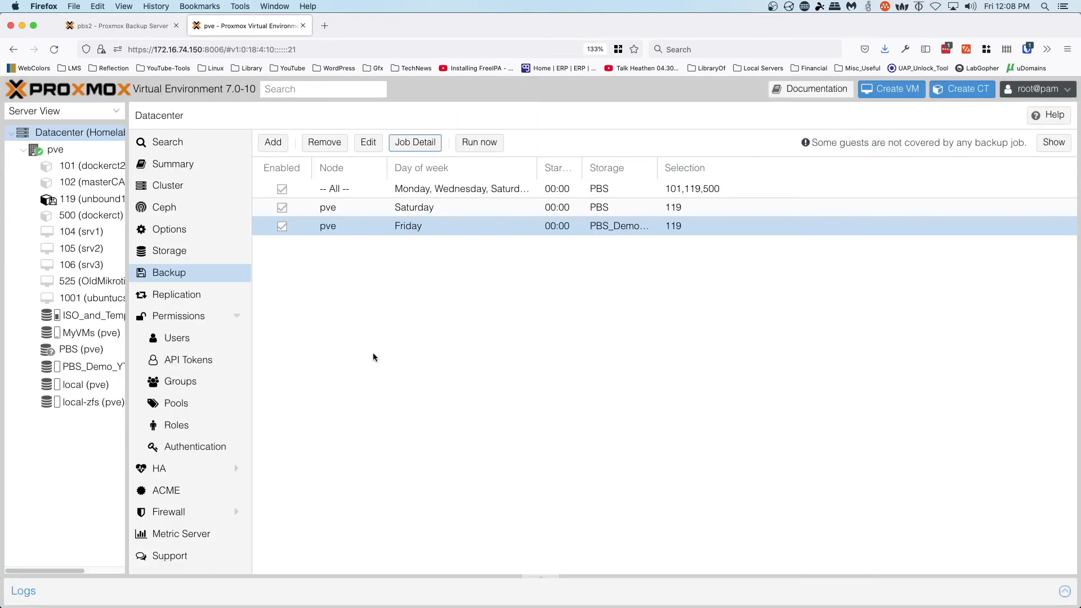
- Inspect container 119's Network, Backup and Resources panels, then switch to the Backup Server dashboard
{"action": "mouse_move", "coordinate": [56, 202]}
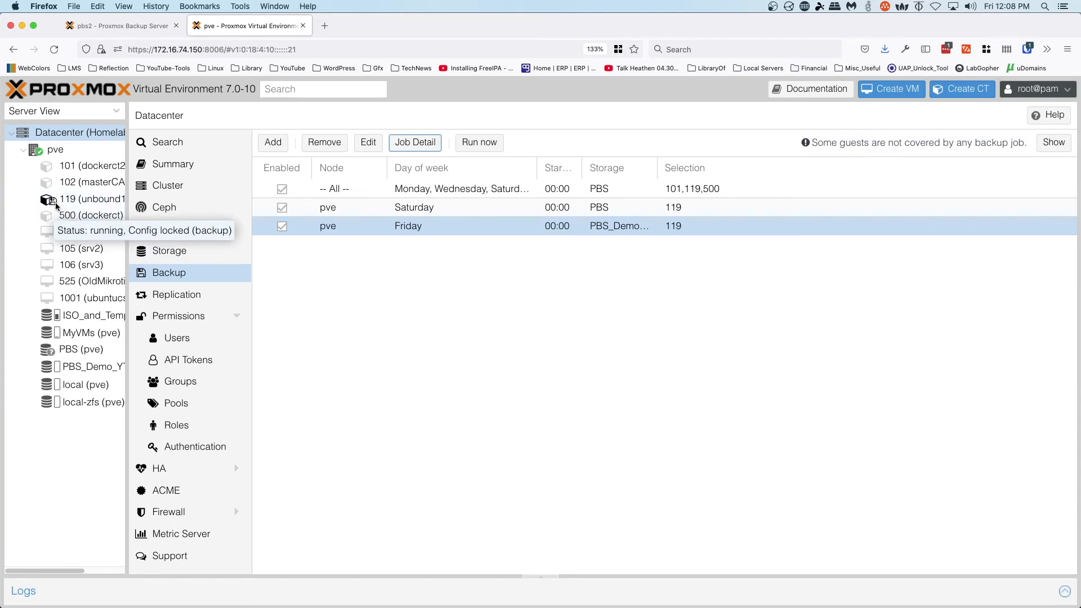
{"action": "left_click", "coordinate": [98, 200]}
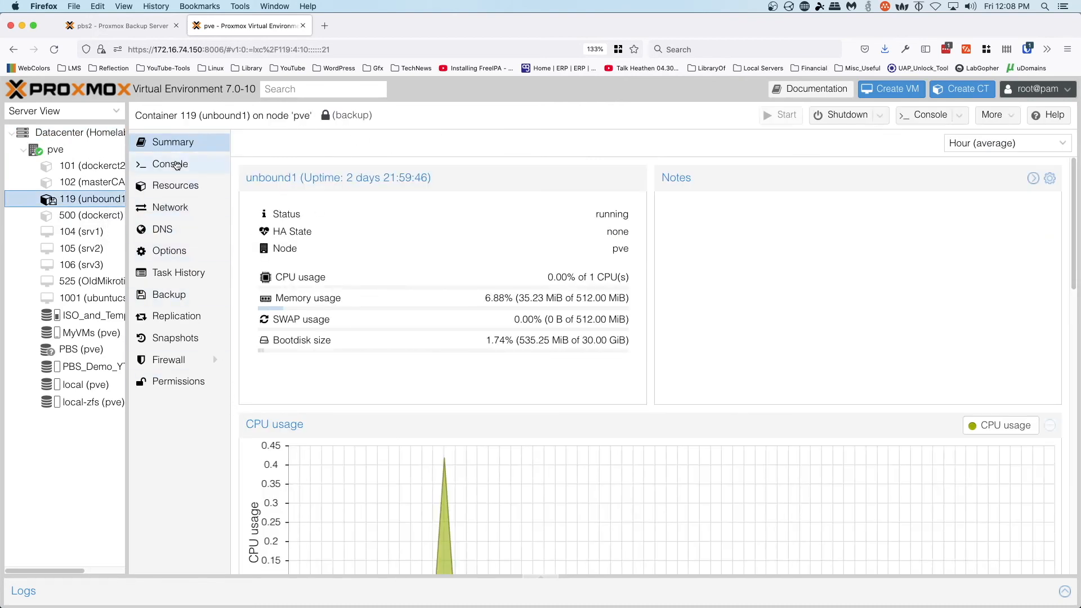
{"action": "left_click", "coordinate": [178, 209]}
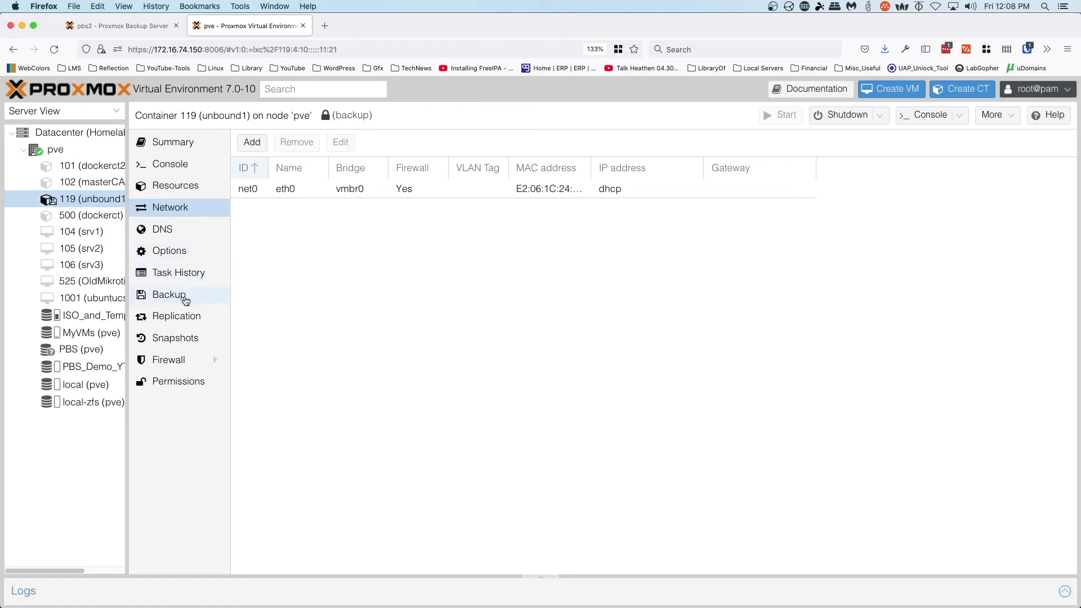
{"action": "left_click", "coordinate": [185, 296]}
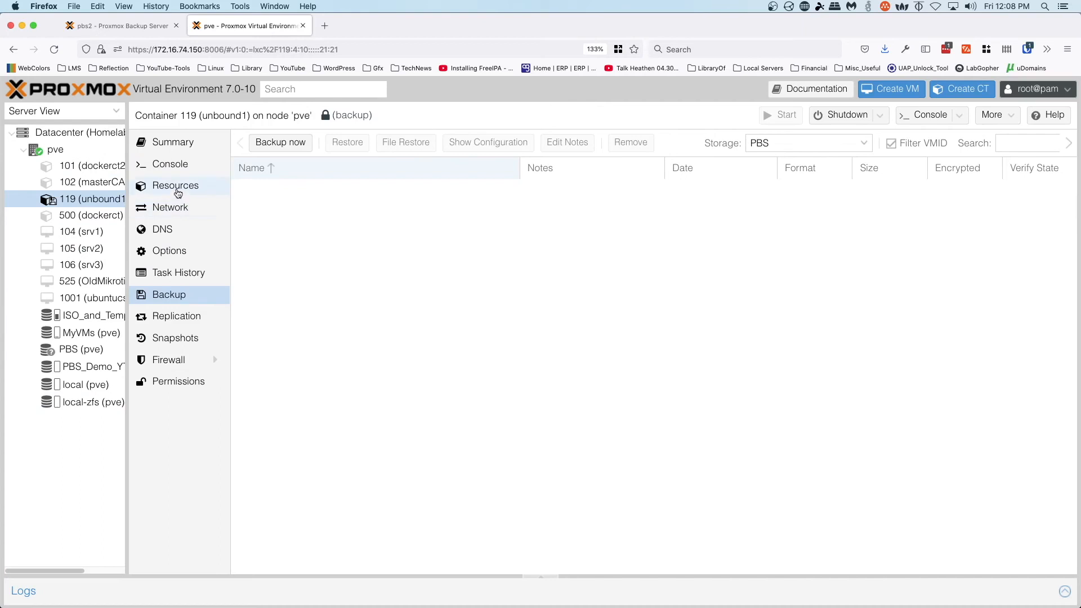
{"action": "left_click", "coordinate": [178, 192]}
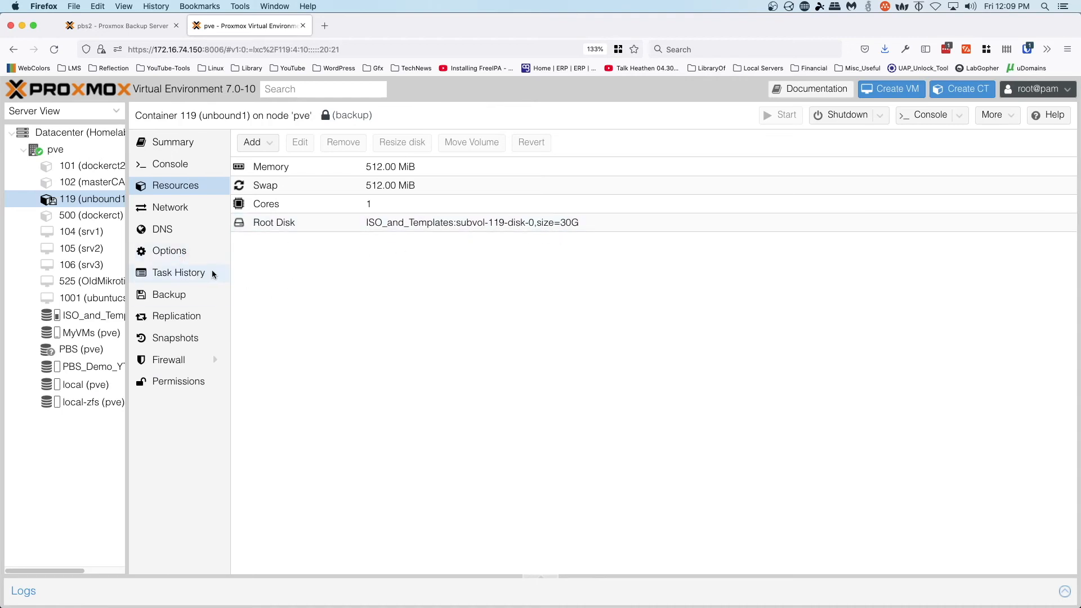
{"action": "left_click", "coordinate": [125, 28]}
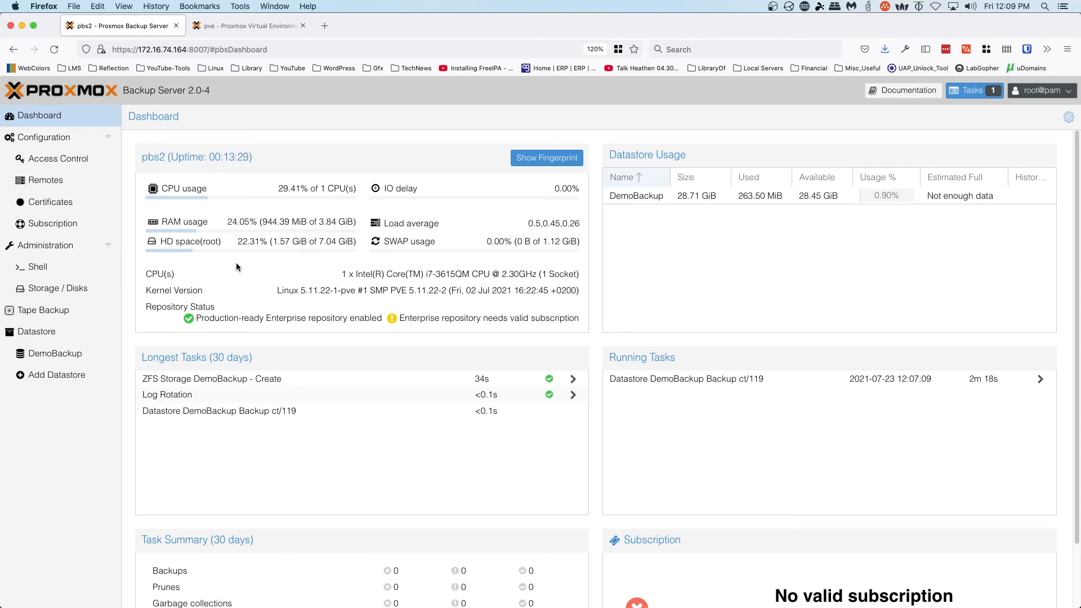
- Open the running ct/119 backup task's details from the dashboard, then close them
{"action": "scroll", "coordinate": [933, 388], "scroll_direction": "down", "scroll_amount": 2}
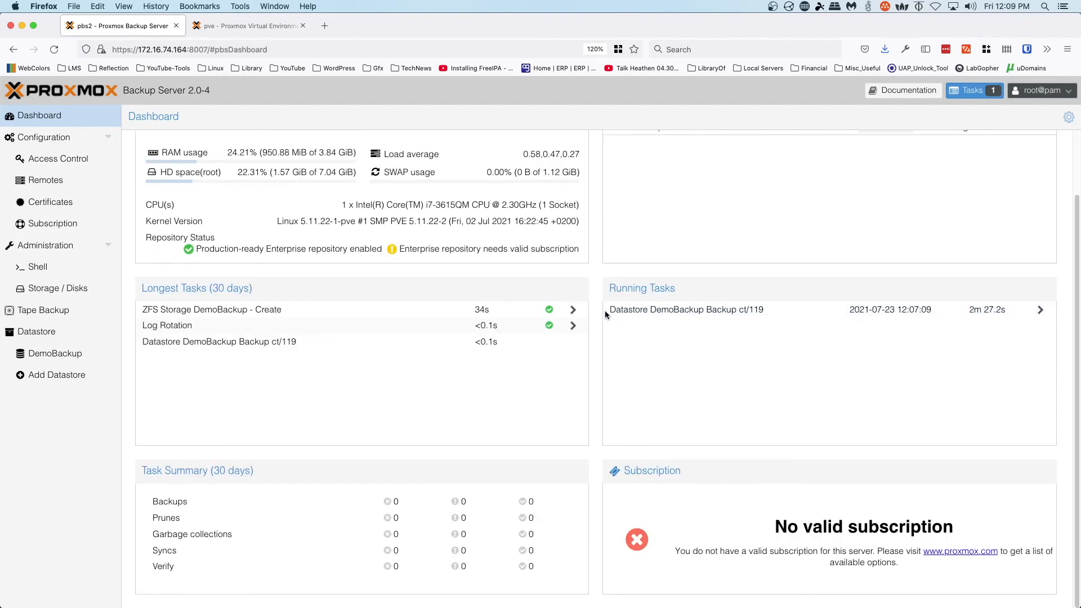
{"action": "double_click", "coordinate": [895, 319]}
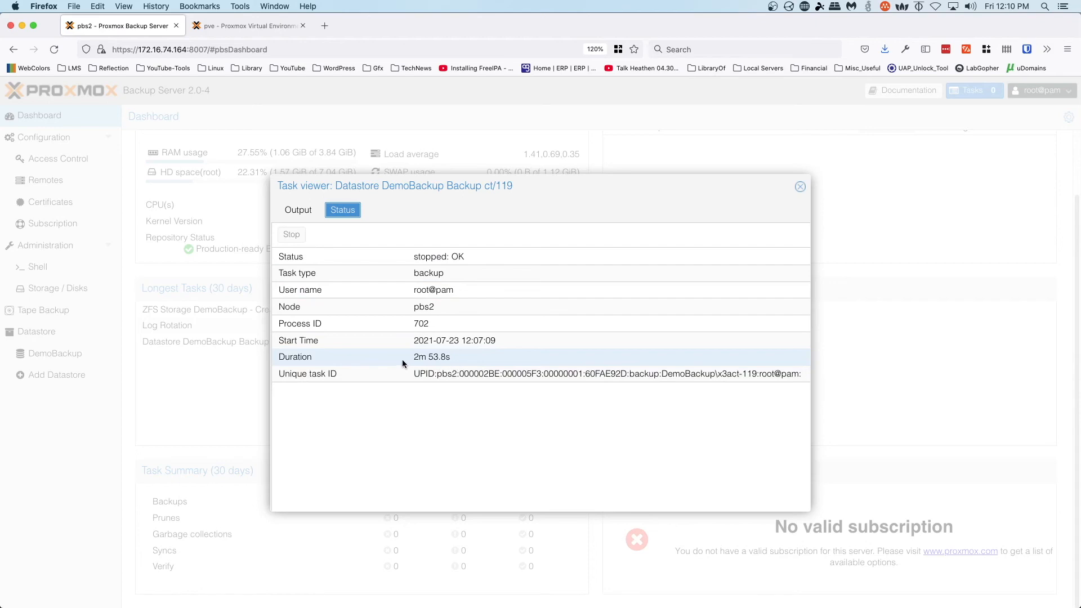
{"action": "key", "text": "Escape"}
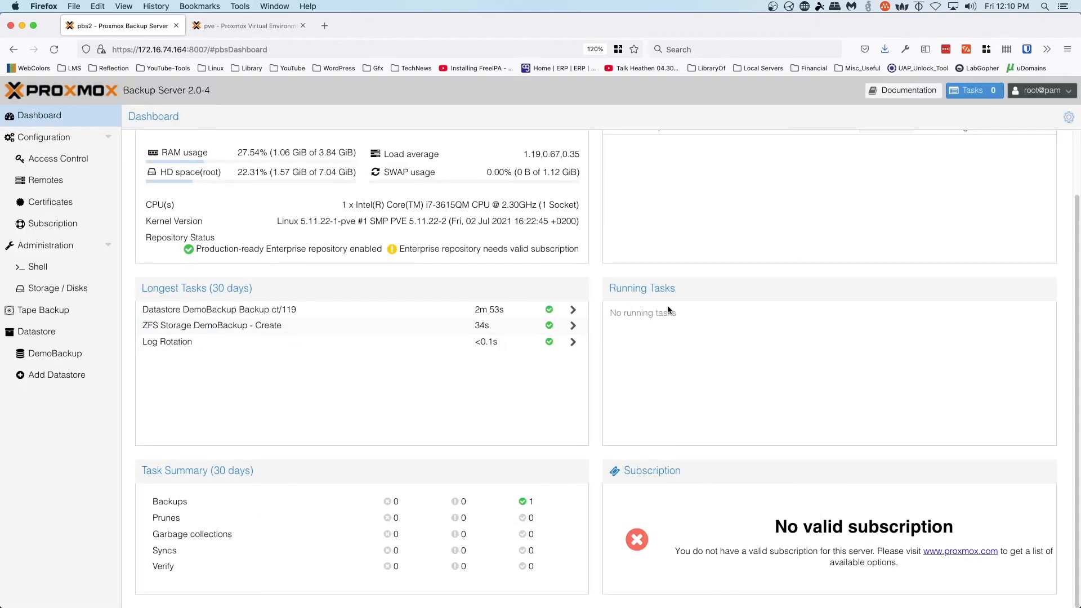
- Reopen the finished ct/119 backup task to confirm TASK OK in its output, then close it
{"action": "scroll", "coordinate": [731, 316], "scroll_direction": "up", "scroll_amount": 3}
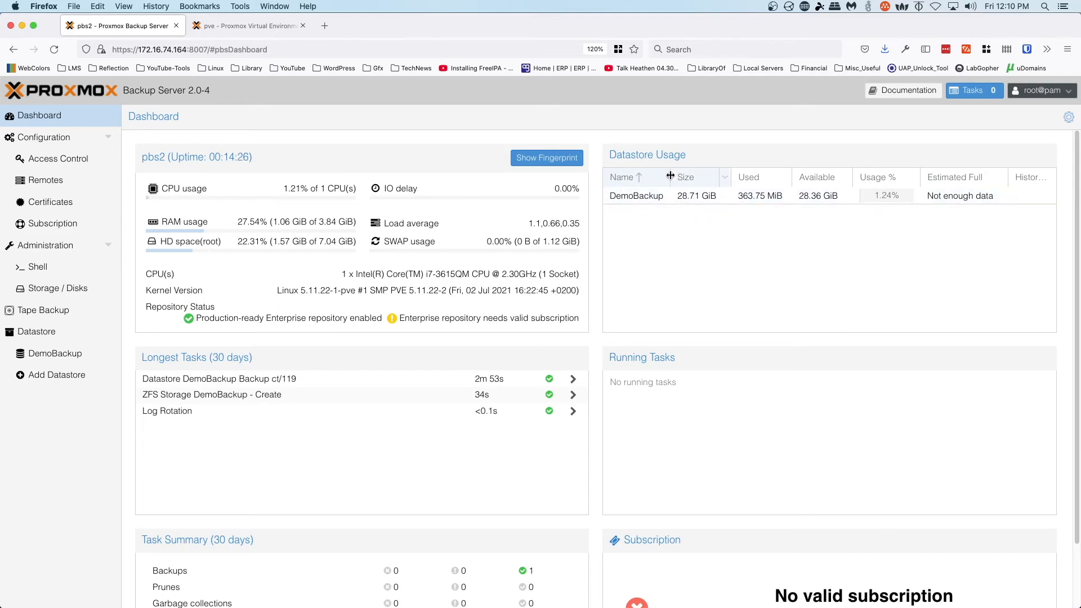
{"action": "left_click_drag", "start_coordinate": [670, 176], "coordinate": [720, 176]}
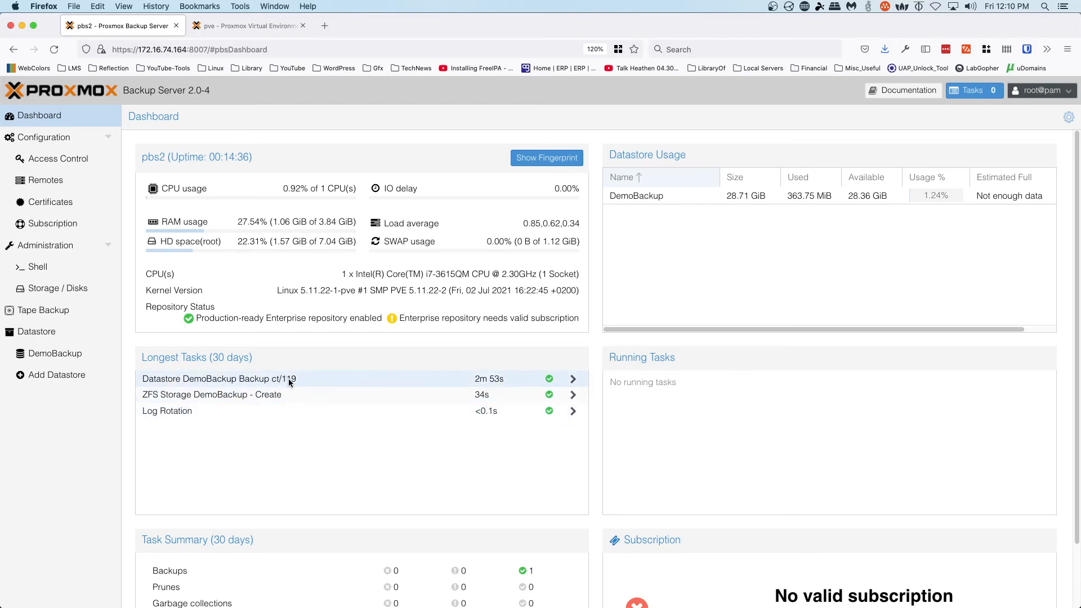
{"action": "left_click", "coordinate": [411, 380]}
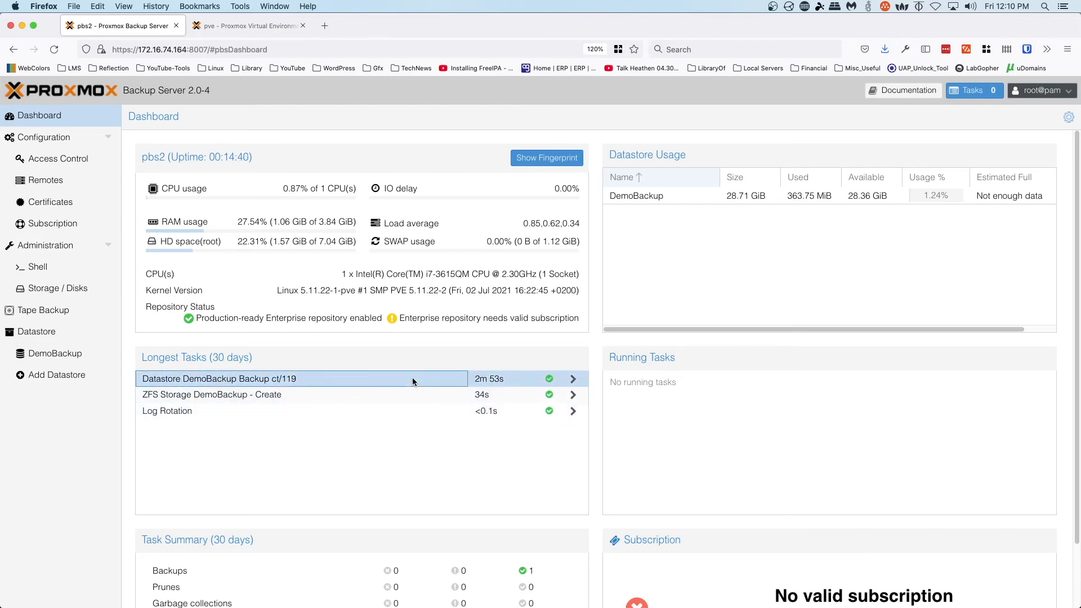
{"action": "double_click", "coordinate": [420, 378]}
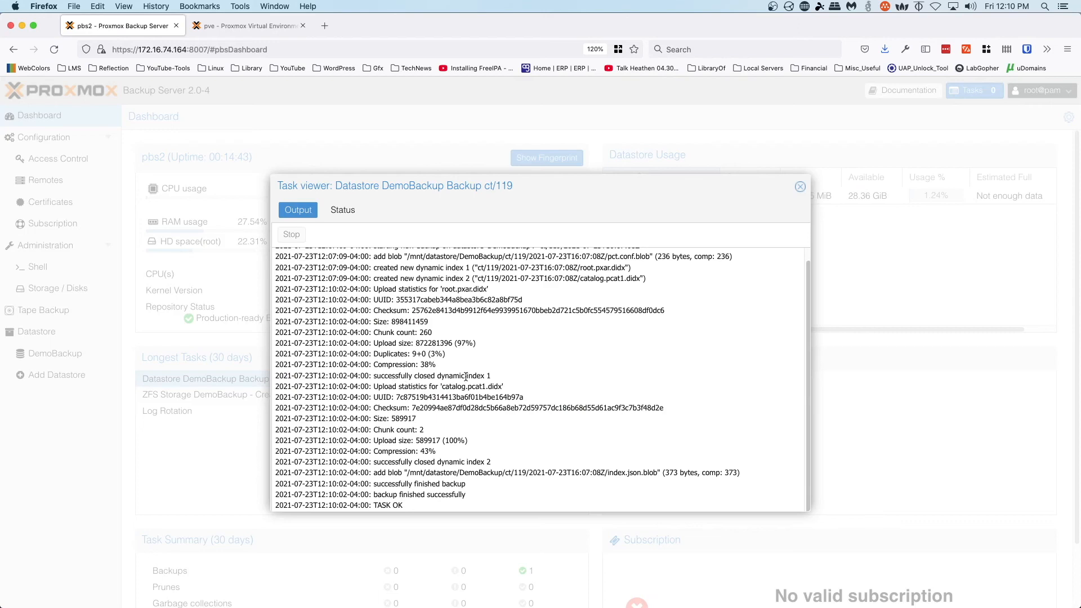
{"action": "left_click", "coordinate": [800, 186]}
{"action": "scroll", "coordinate": [394, 366], "scroll_direction": "down", "scroll_amount": 2}
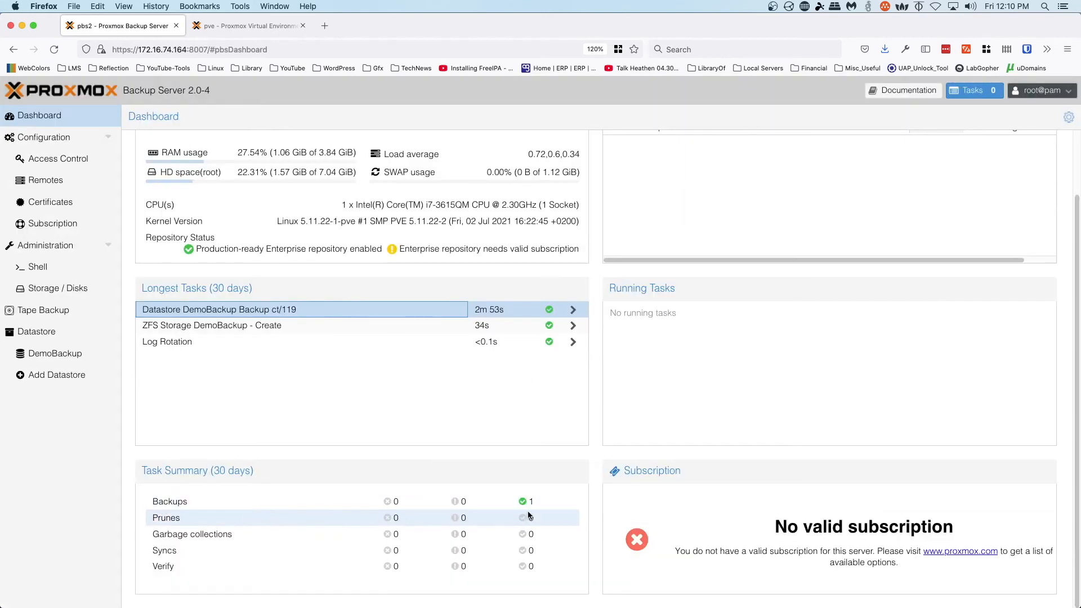
{"action": "scroll", "coordinate": [530, 515], "scroll_direction": "up", "scroll_amount": 2}
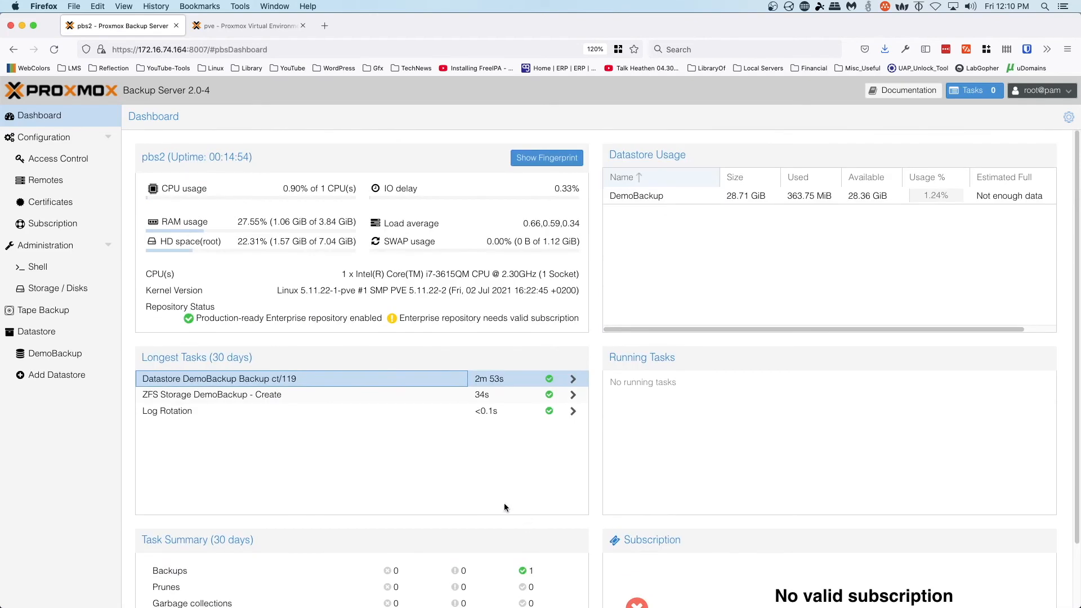
{"action": "scroll", "coordinate": [401, 493], "scroll_direction": "down", "scroll_amount": 2}
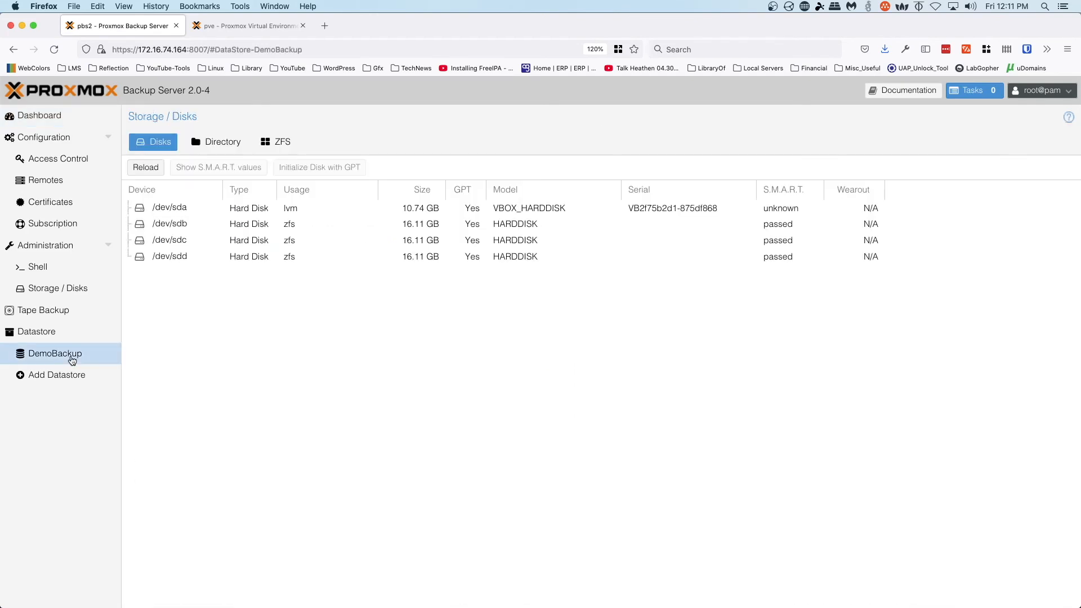
- Review the DemoBackup summary with one CT snapshot, go back to Dashboard, and switch to Proxmox VE
{"action": "left_click", "coordinate": [73, 357]}
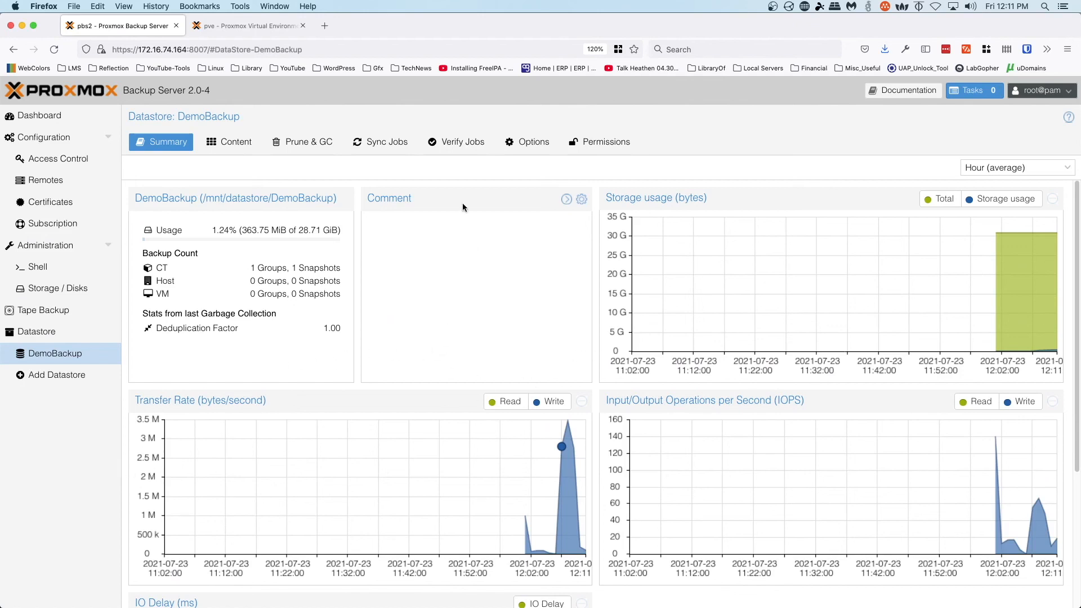
{"action": "left_click", "coordinate": [59, 117]}
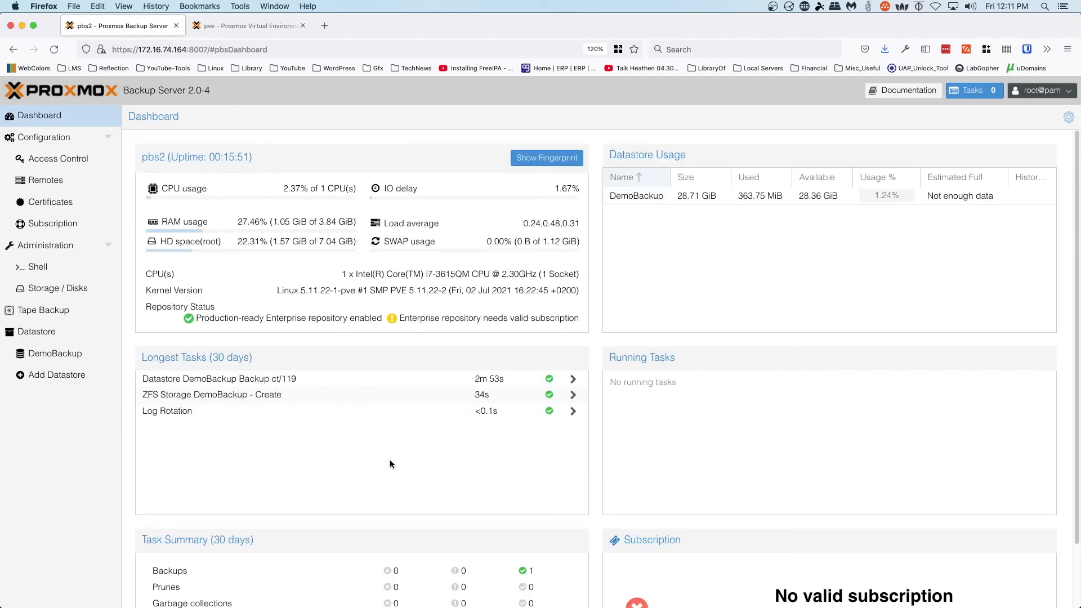
{"action": "left_click", "coordinate": [216, 25]}
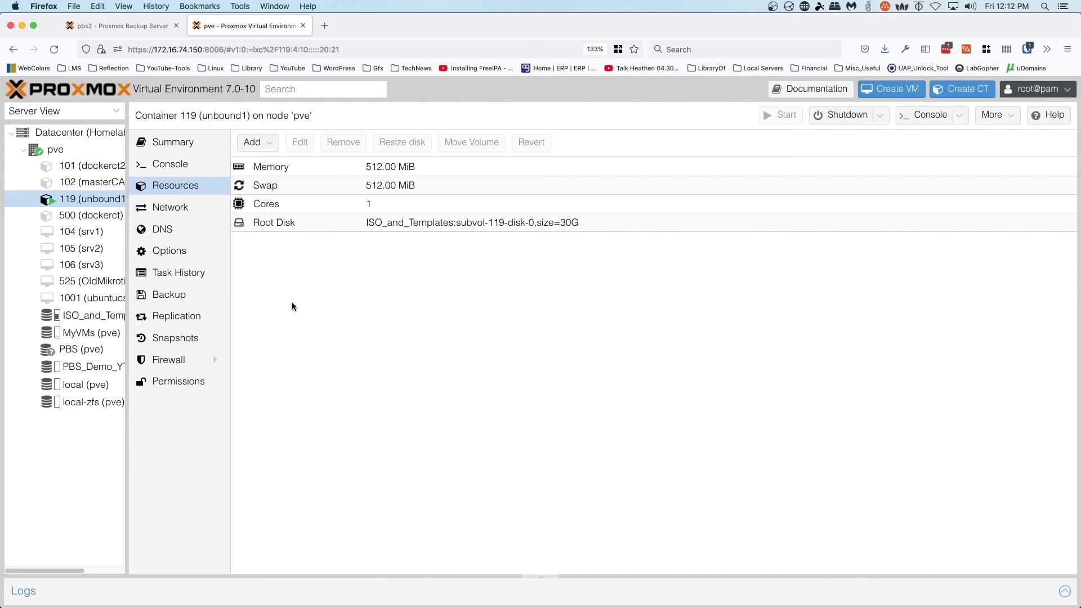
- Open and dismiss container 119's action menu, then switch to the Backup Server's DemoBackup summary
{"action": "right_click", "coordinate": [102, 201]}
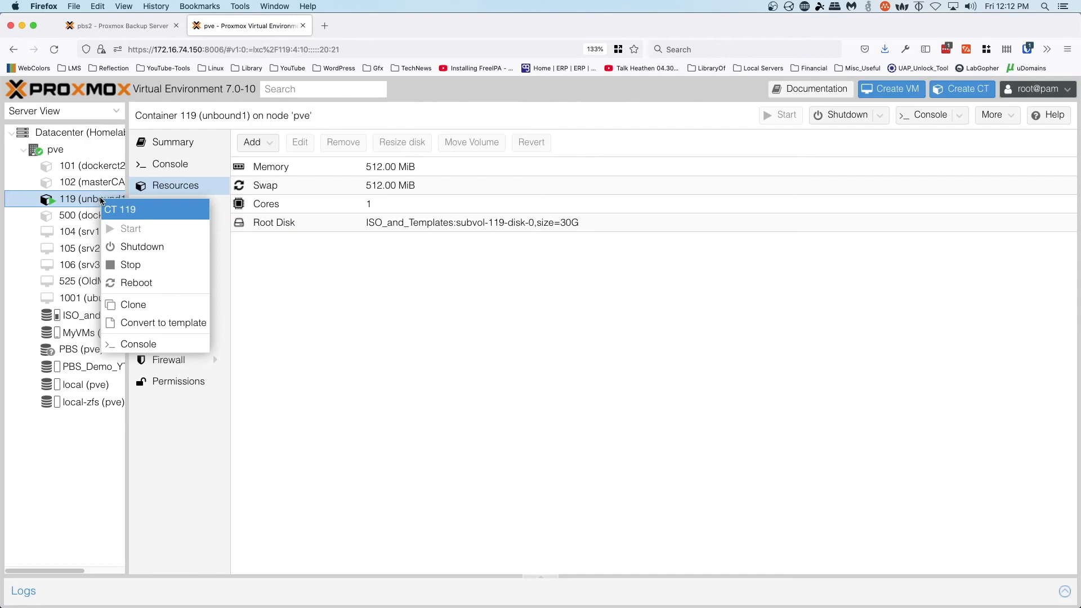
{"action": "left_click", "coordinate": [473, 405]}
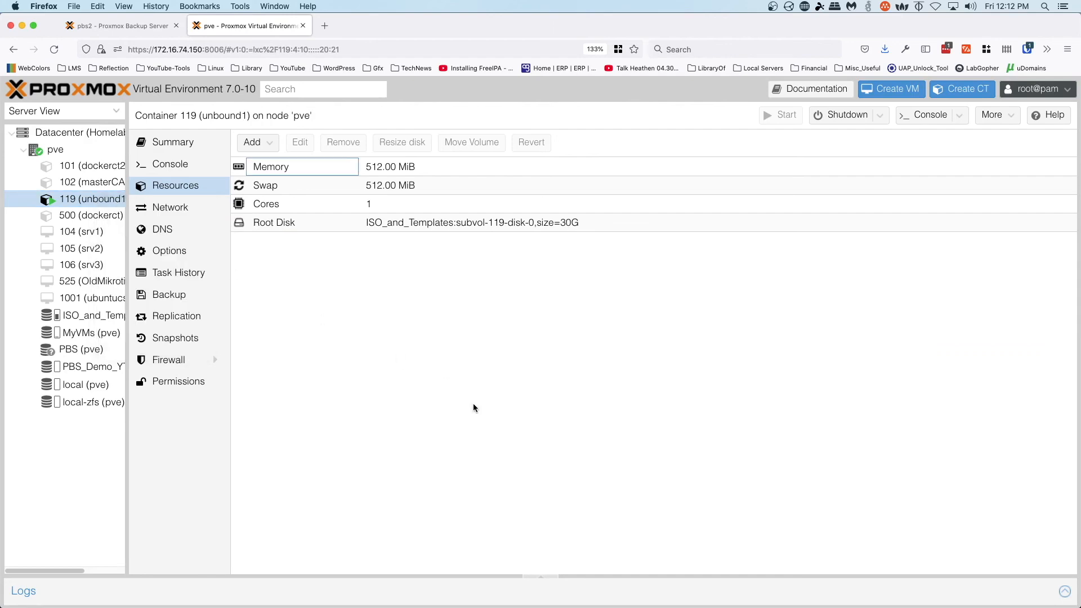
{"action": "left_click", "coordinate": [136, 30]}
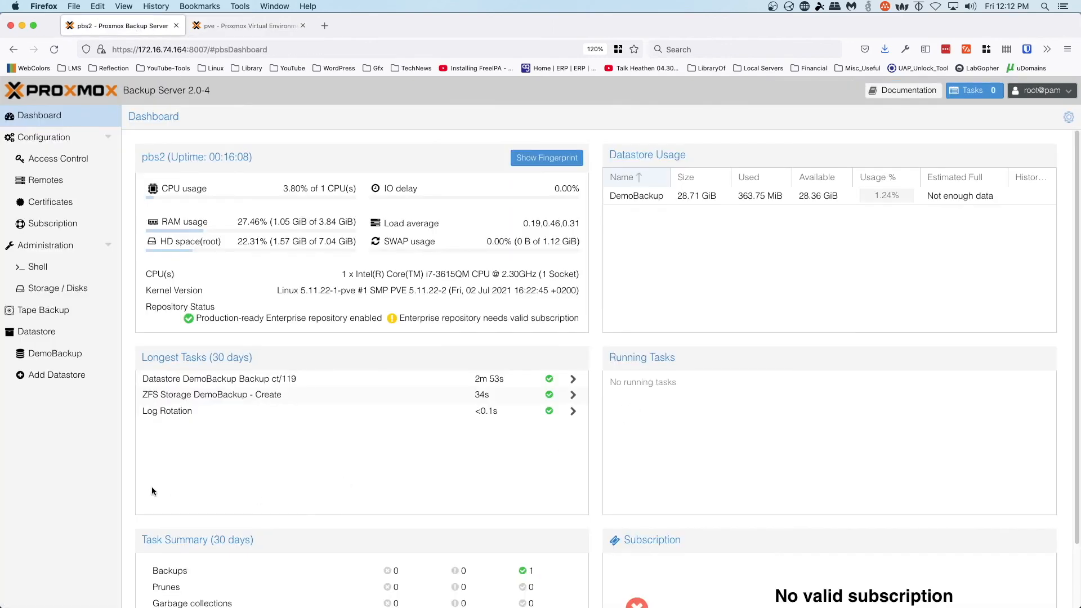
{"action": "left_click", "coordinate": [241, 28]}
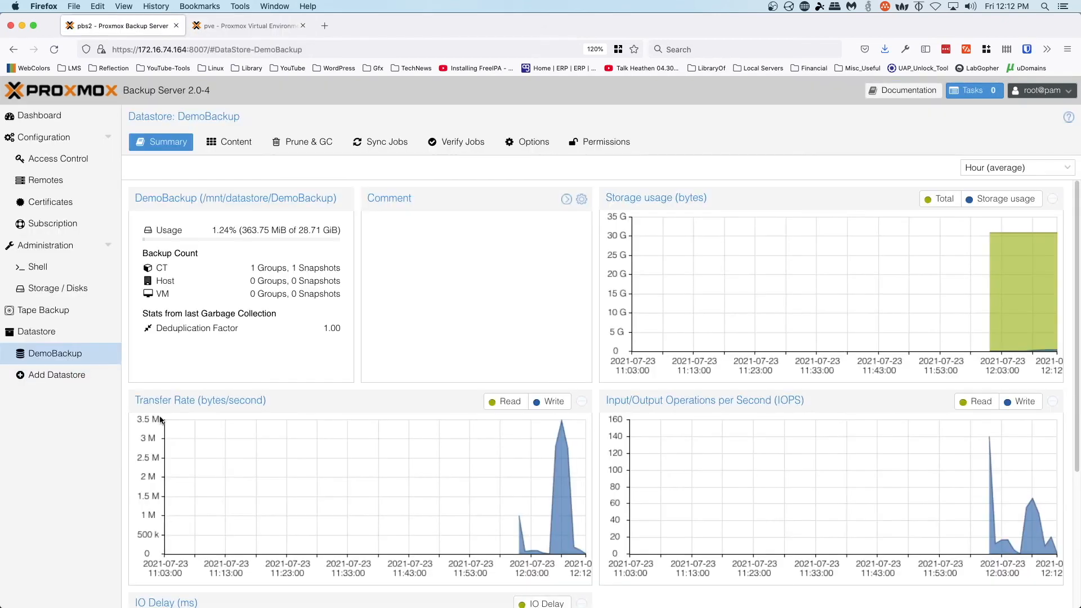
{"action": "left_click", "coordinate": [120, 29]}
- Browse DemoBackup's Verify Jobs, Options, Permissions and Add menu, then open Storage / Disks
{"action": "left_click", "coordinate": [455, 143]}
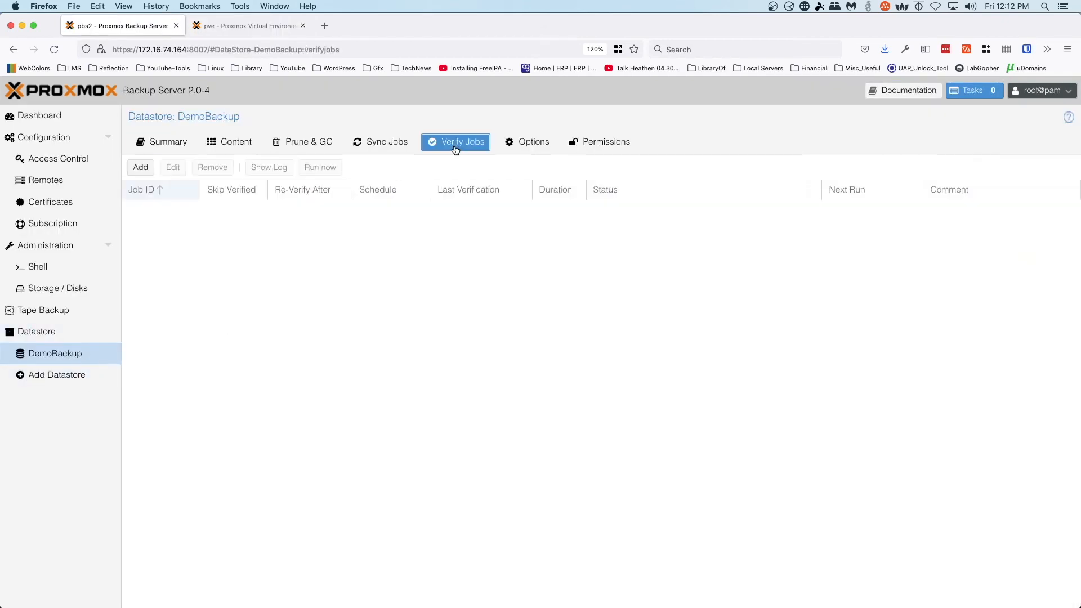
{"action": "left_click", "coordinate": [544, 147]}
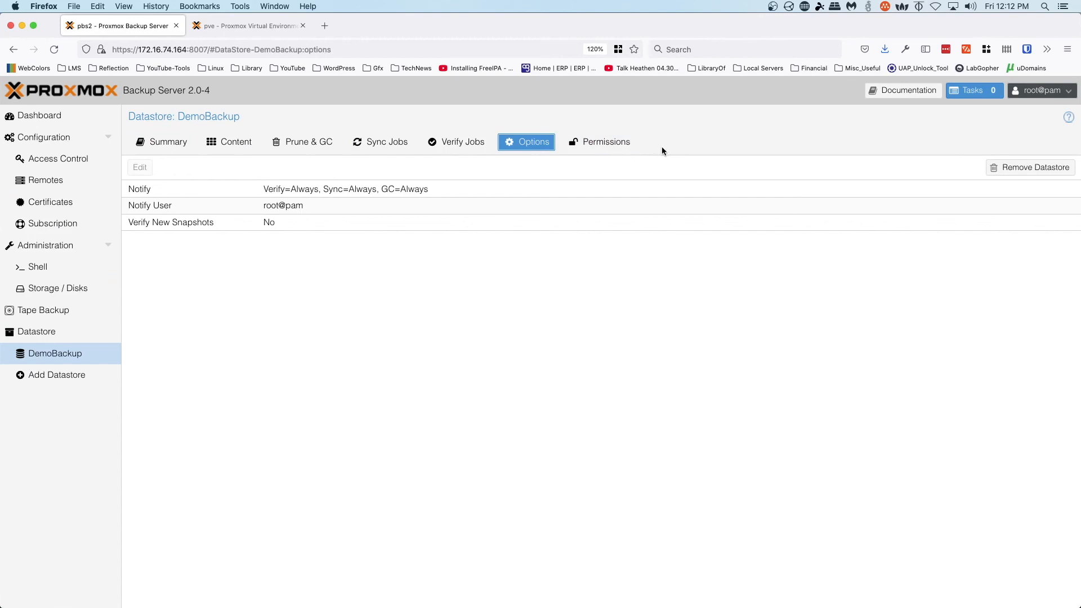
{"action": "left_click", "coordinate": [612, 146]}
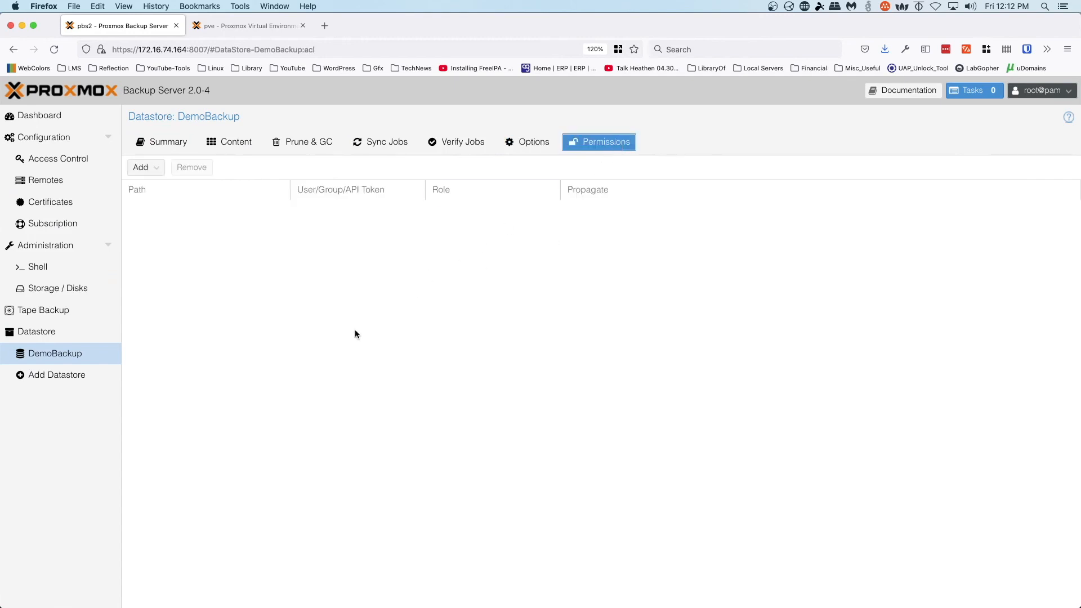
{"action": "left_click", "coordinate": [162, 170]}
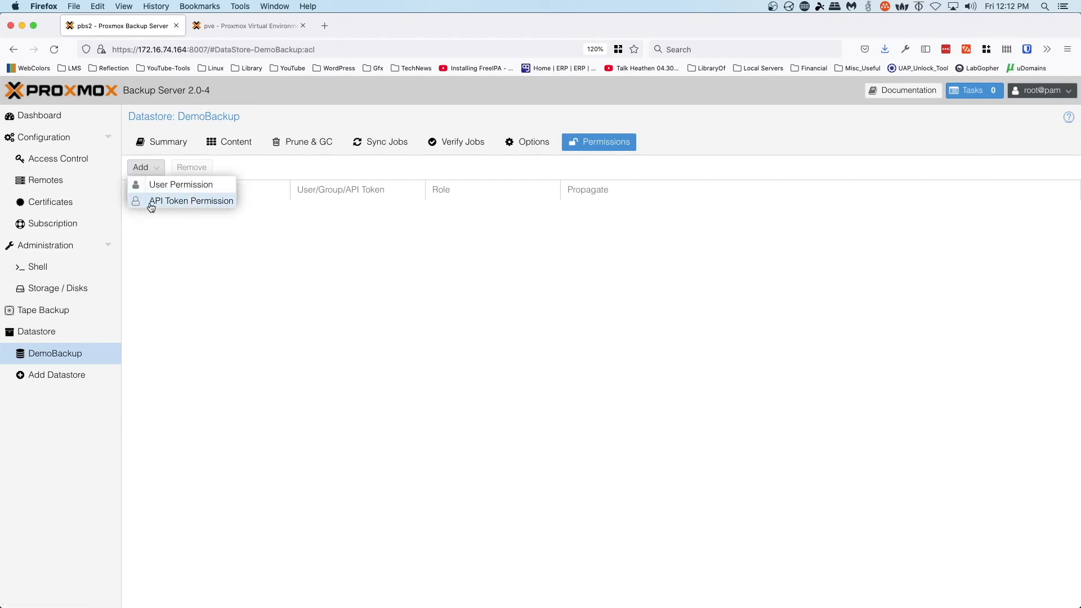
{"action": "left_click", "coordinate": [259, 288]}
{"action": "left_click", "coordinate": [58, 289]}
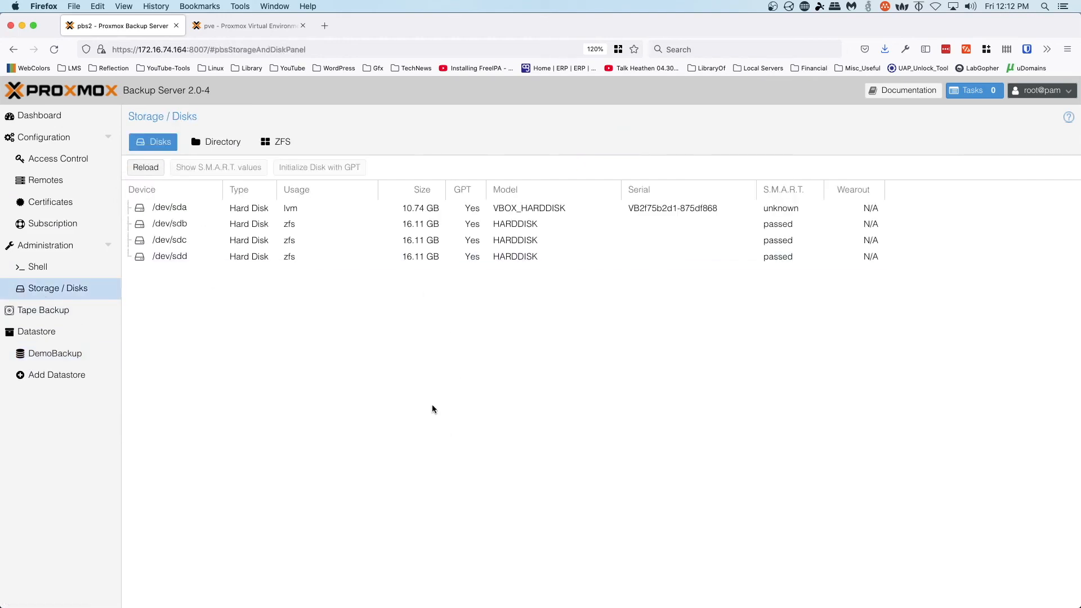
- Switch to the Proxmox VE tab showing container 119's Resources view
{"action": "left_click", "coordinate": [239, 28]}
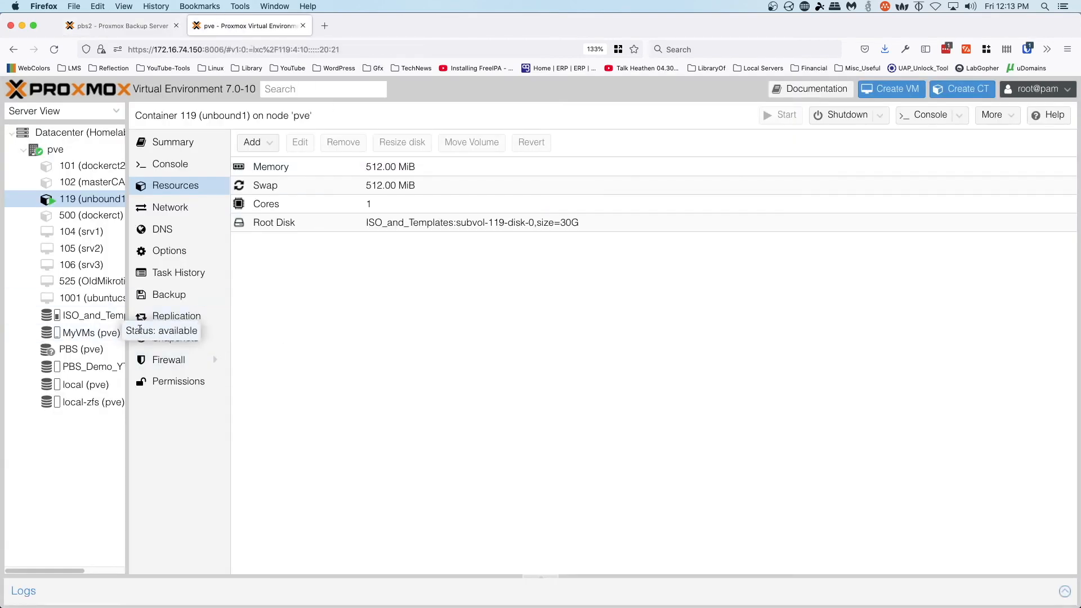